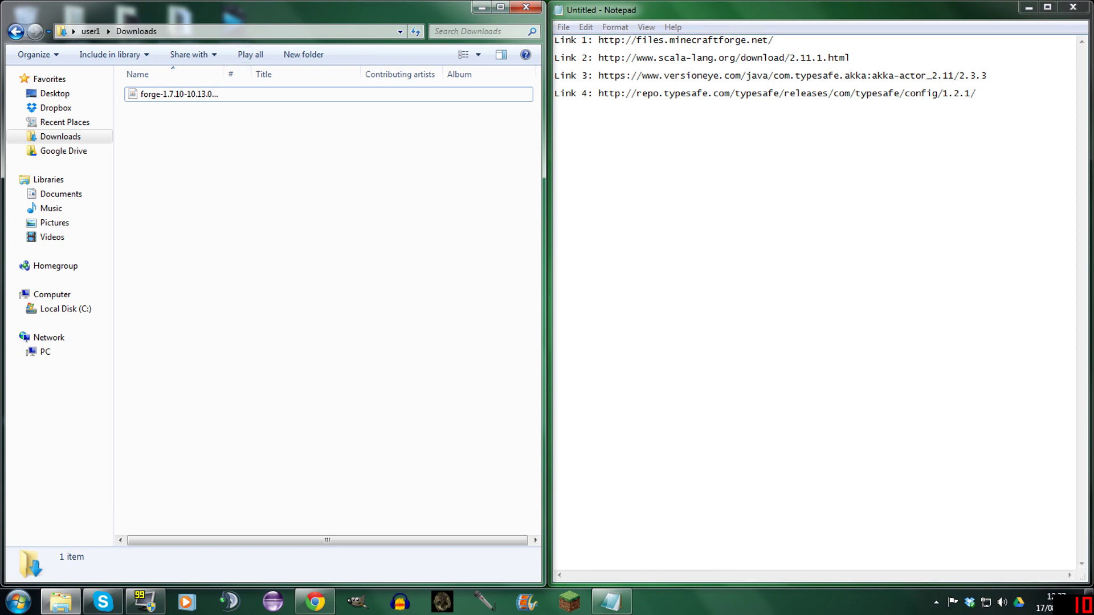
Run the Forge client installer and read which libraries failed to download.
left_click_drag(976, 94, 556, 39)
left_click(332, 149)
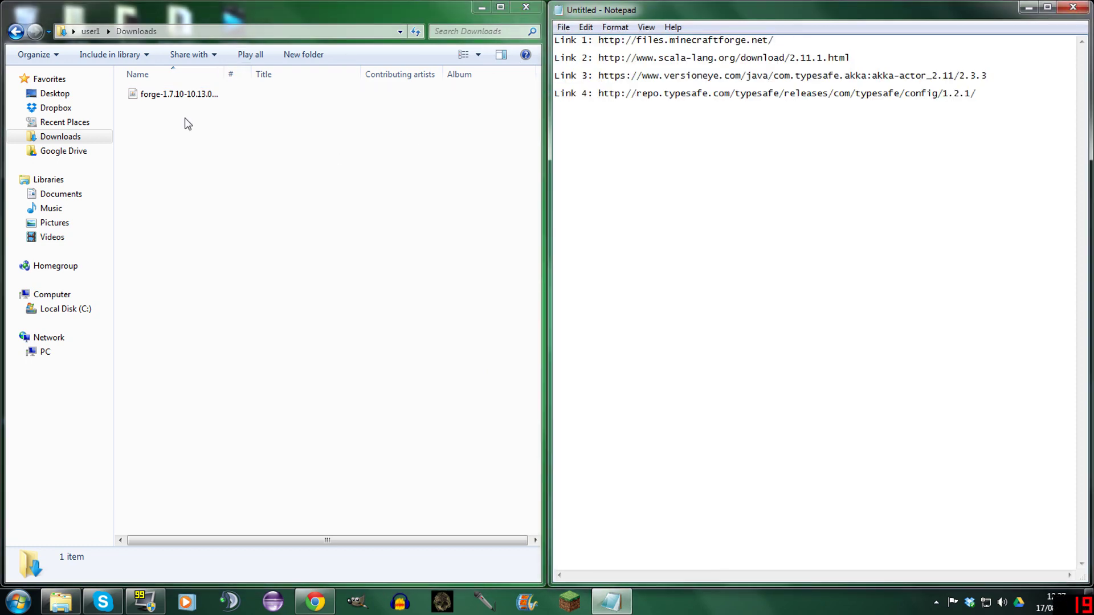
double_click(196, 98)
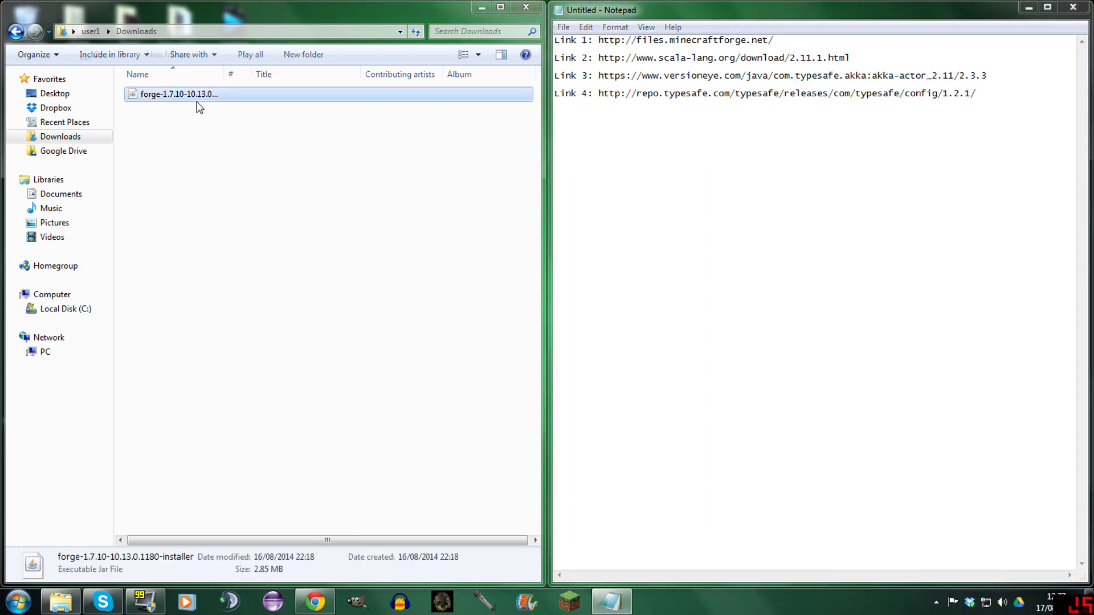
left_click(518, 370)
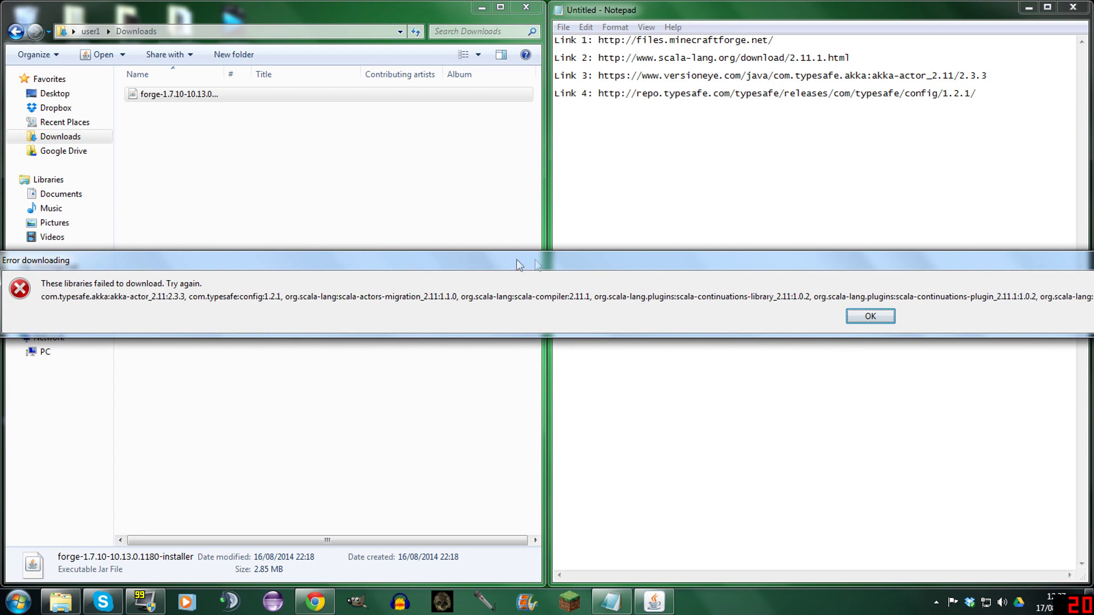
left_click_drag(111, 260, 333, 232)
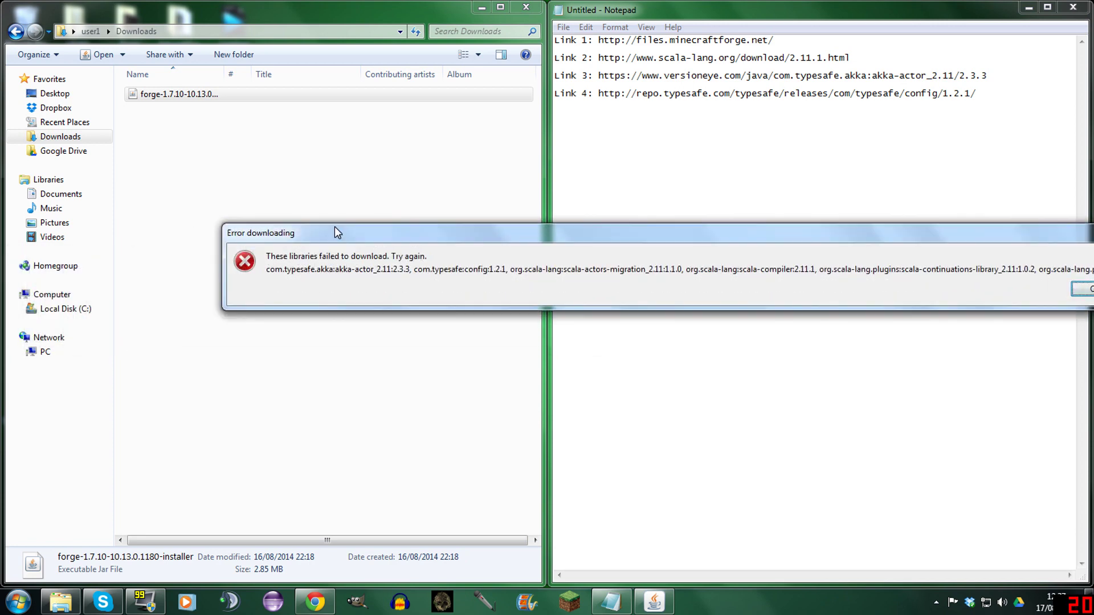
left_click_drag(789, 239, 133, 245)
left_click_drag(764, 238, 1058, 222)
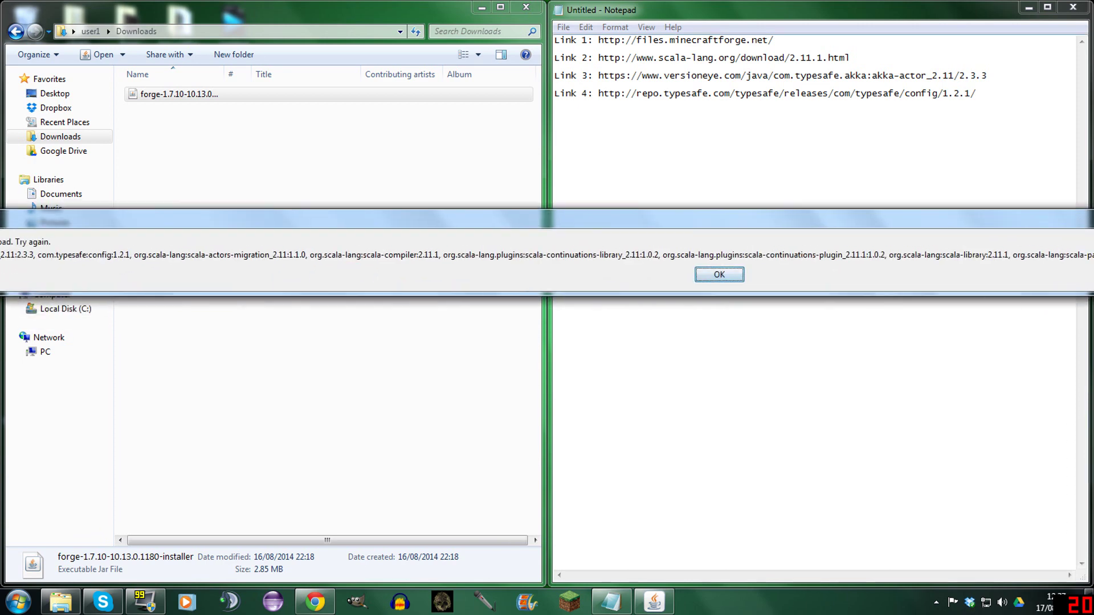
left_click(719, 274)
Select the four links in Notepad and bring Chrome to the front.
left_click(447, 183)
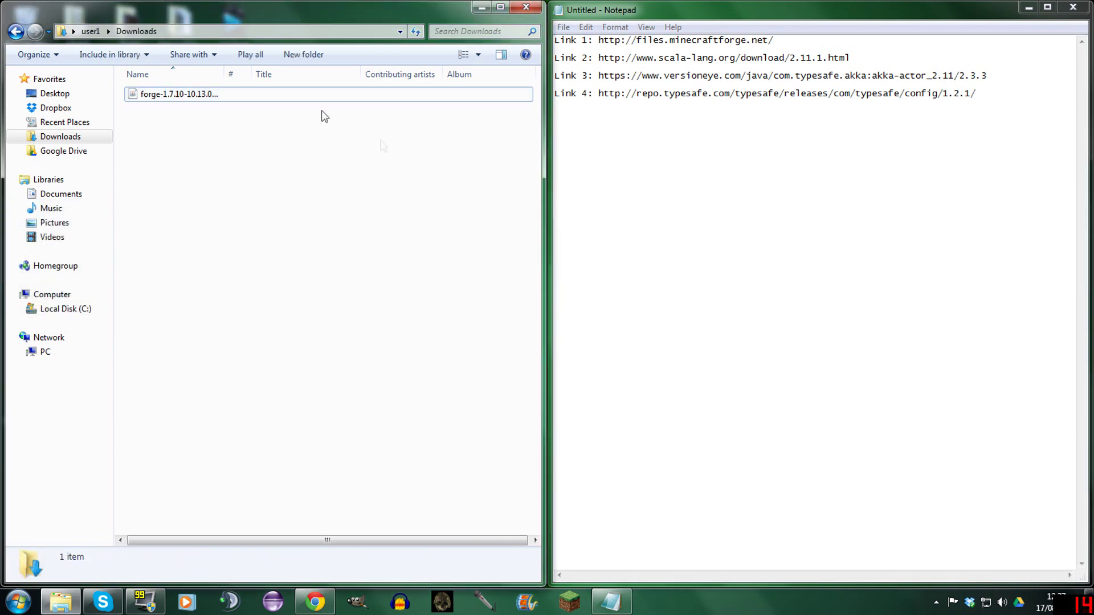
left_click(741, 94)
key("ctrl+a")
left_click(740, 94)
key("ctrl+a")
left_click(741, 94)
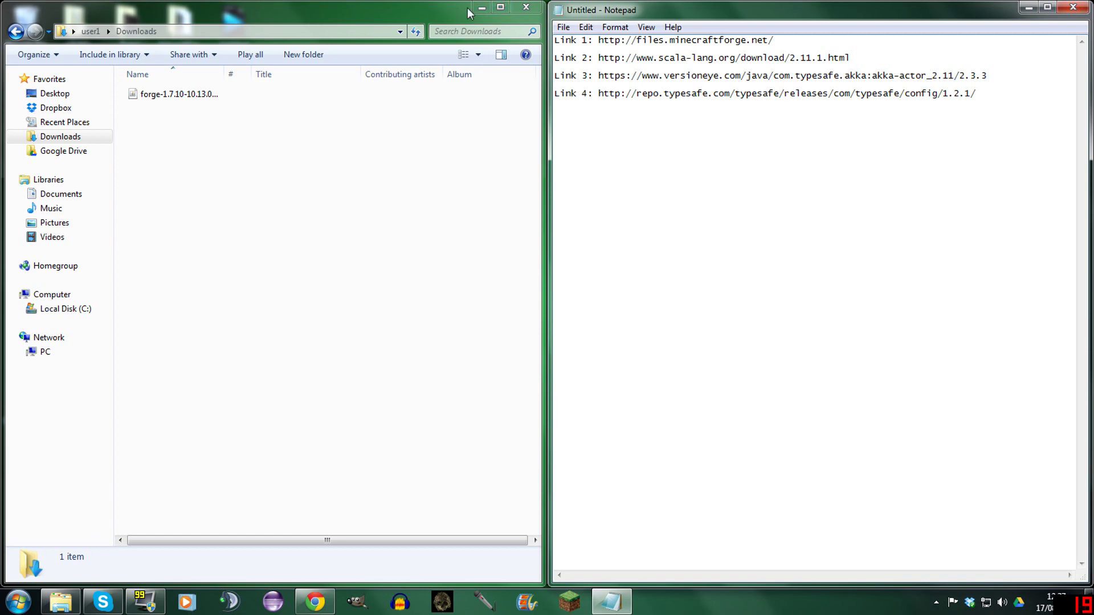
left_click(315, 602)
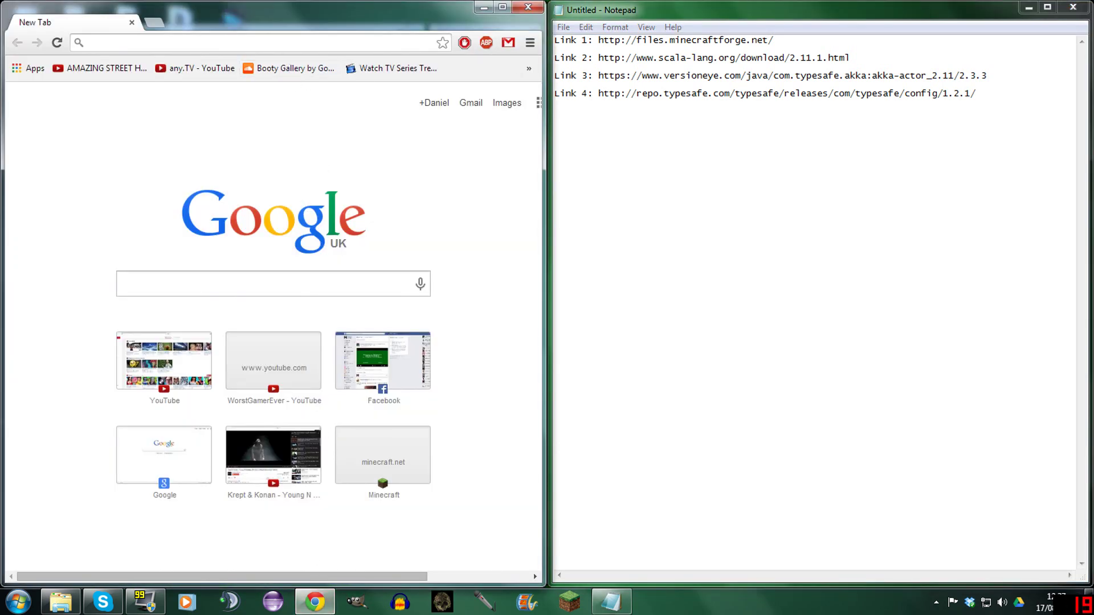
Open the Forge downloads URL from Link 1 in Chrome.
left_click_drag(977, 93, 556, 75)
left_click(801, 93)
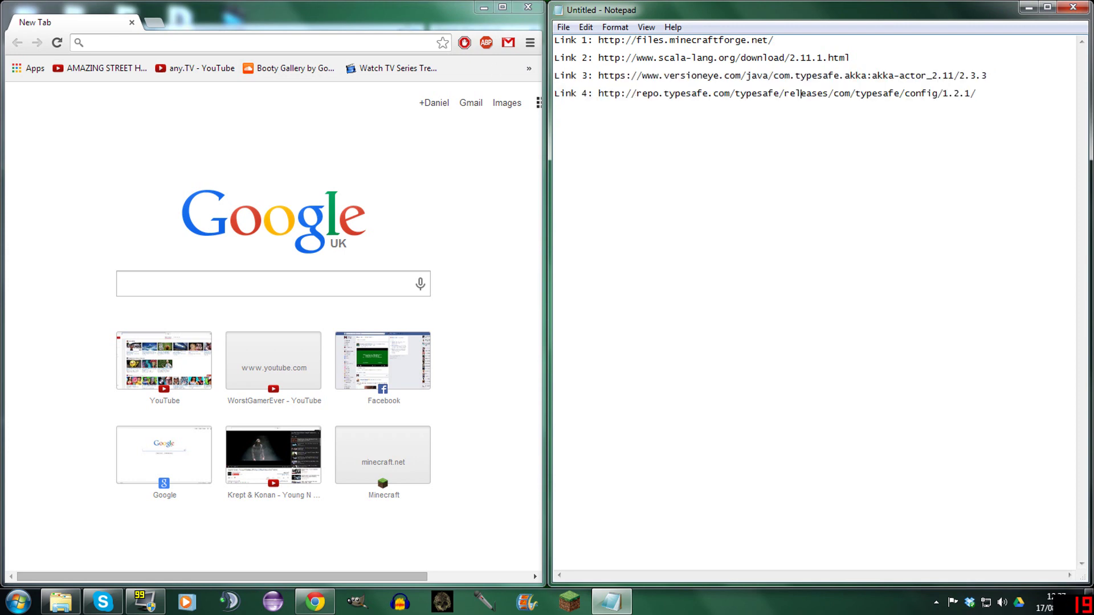
left_click_drag(976, 93, 556, 40)
left_click(719, 92)
left_click_drag(774, 40, 598, 39)
key("ctrl+c")
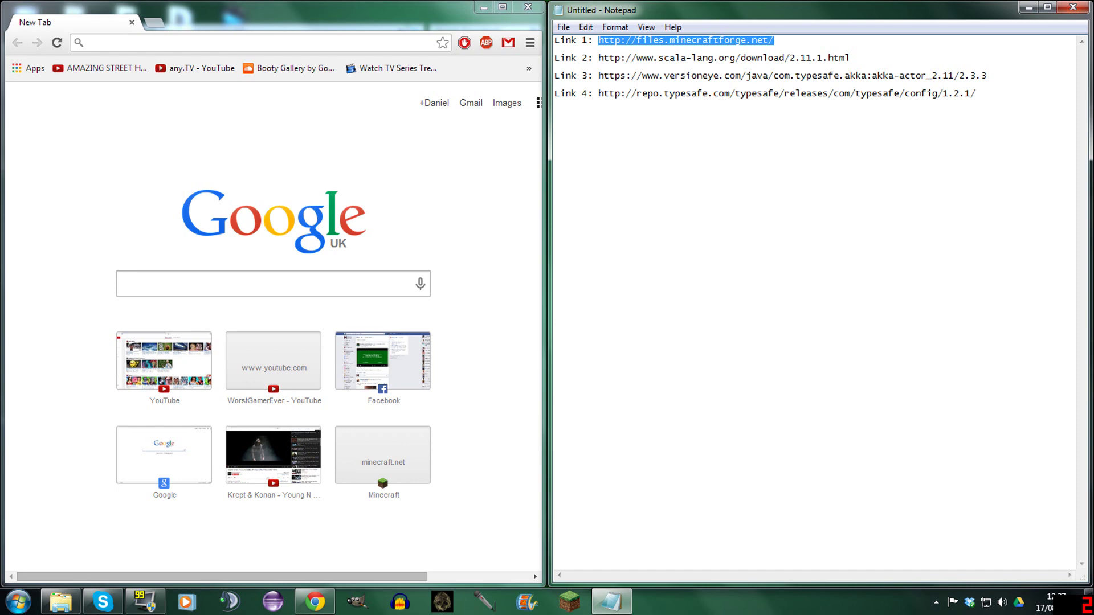
left_click(416, 88)
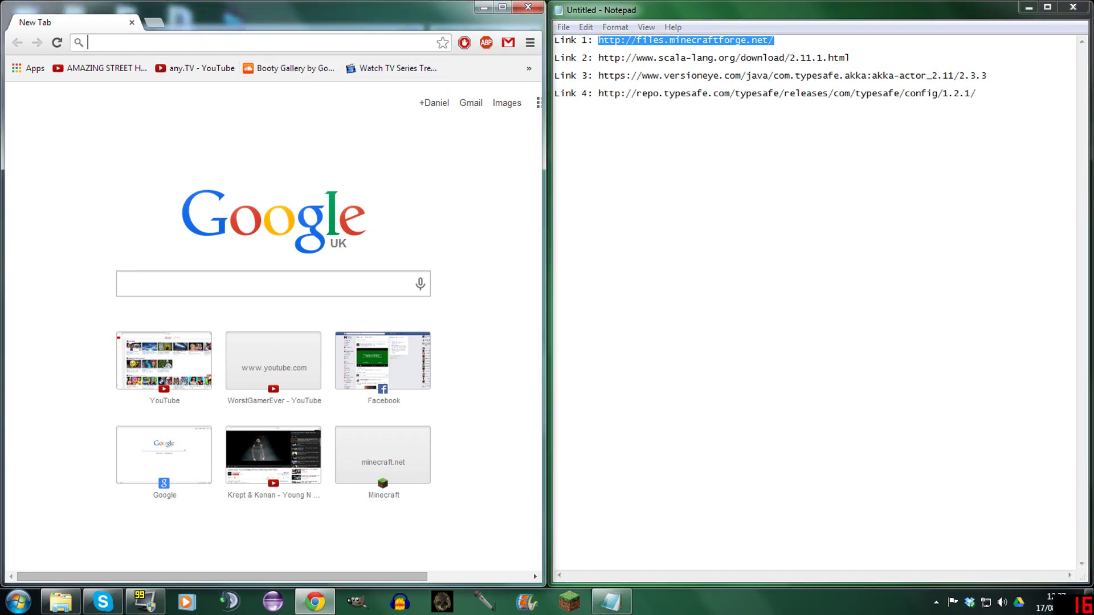
key("ctrl+v")
key("Return")
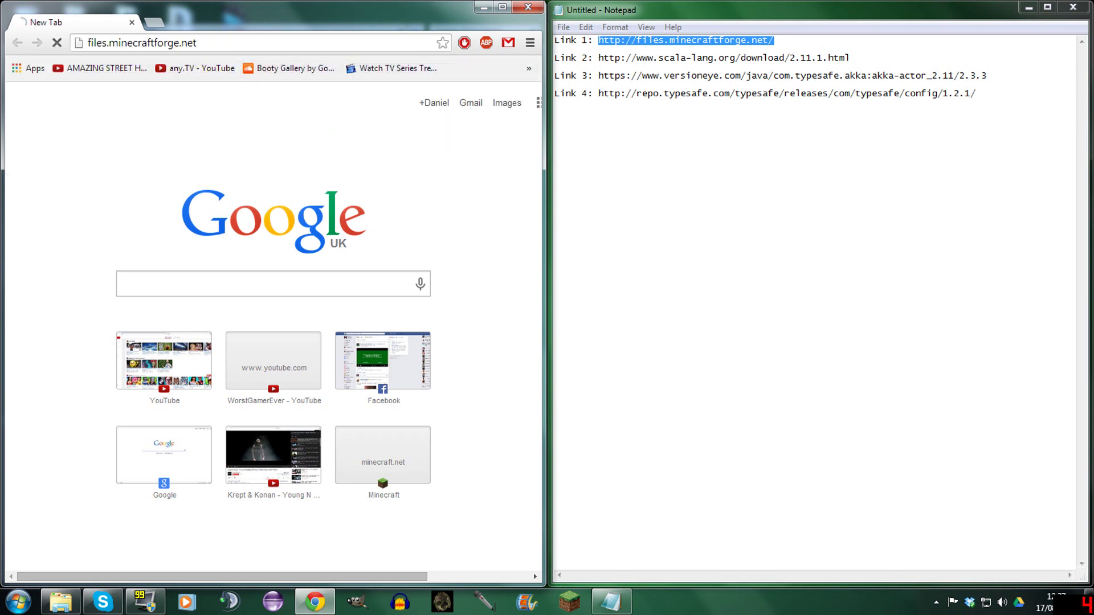
Open the Scala 2.11.1 download page from Link 2 in a new tab.
left_click(152, 22)
left_click_drag(850, 58, 598, 57)
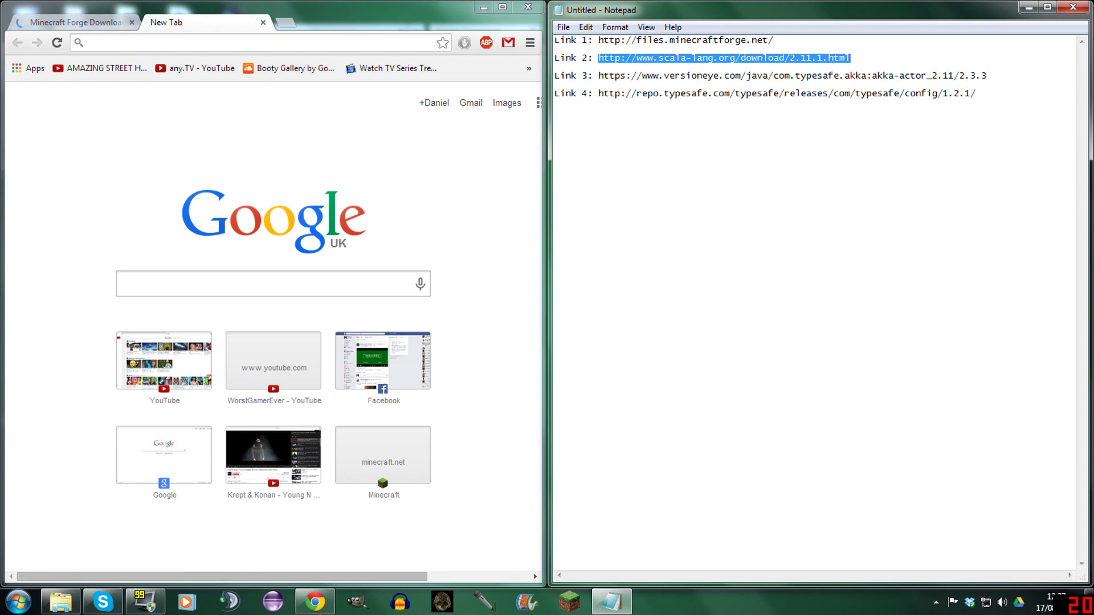
key("ctrl+c")
key("alt+Tab")
key("ctrl+v")
key("Return")
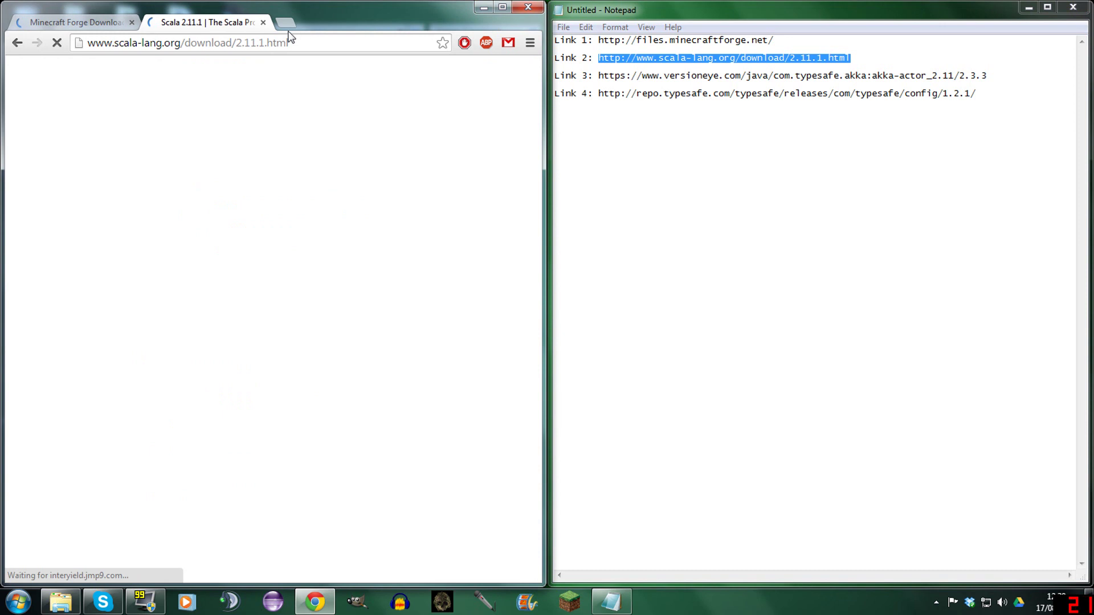
Open the akka-actor versioneye page from Link 3 in another tab.
double_click(334, 27)
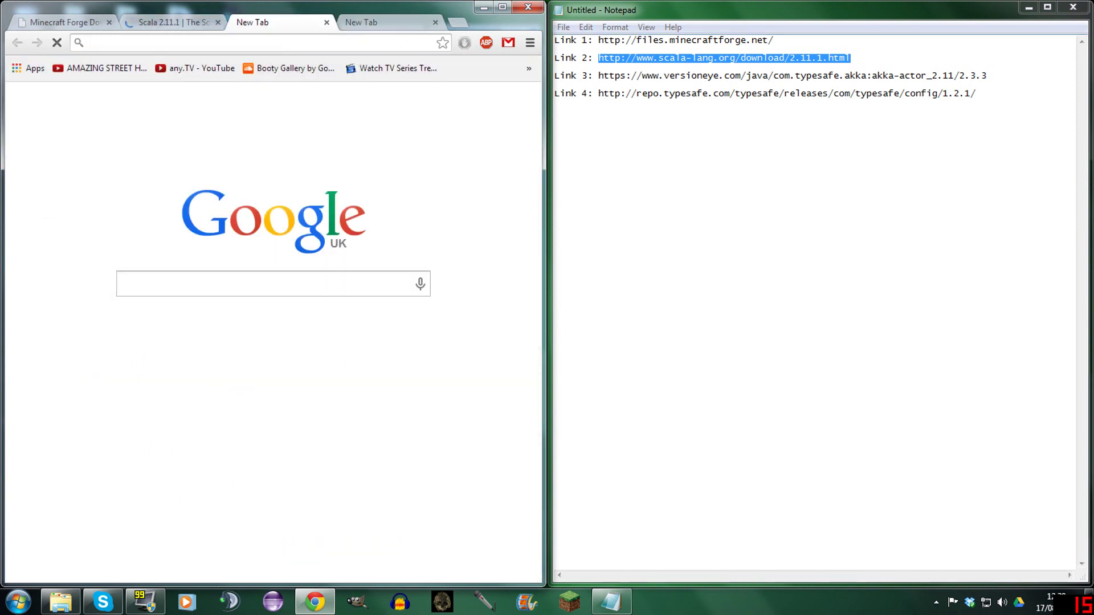
left_click_drag(560, 75, 697, 75)
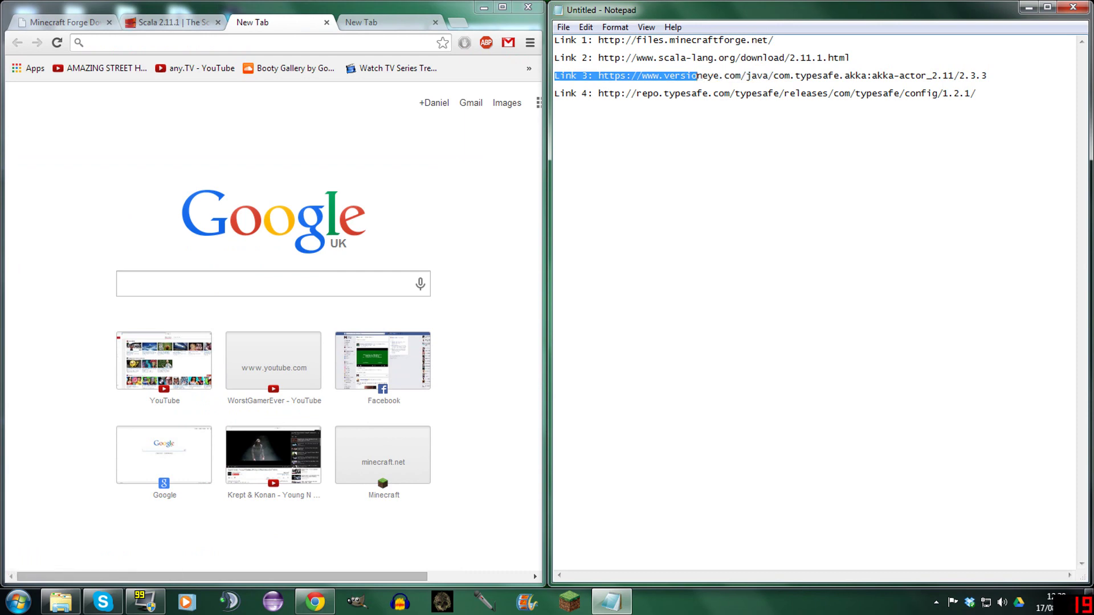
left_click(682, 75)
left_click_drag(987, 75, 598, 75)
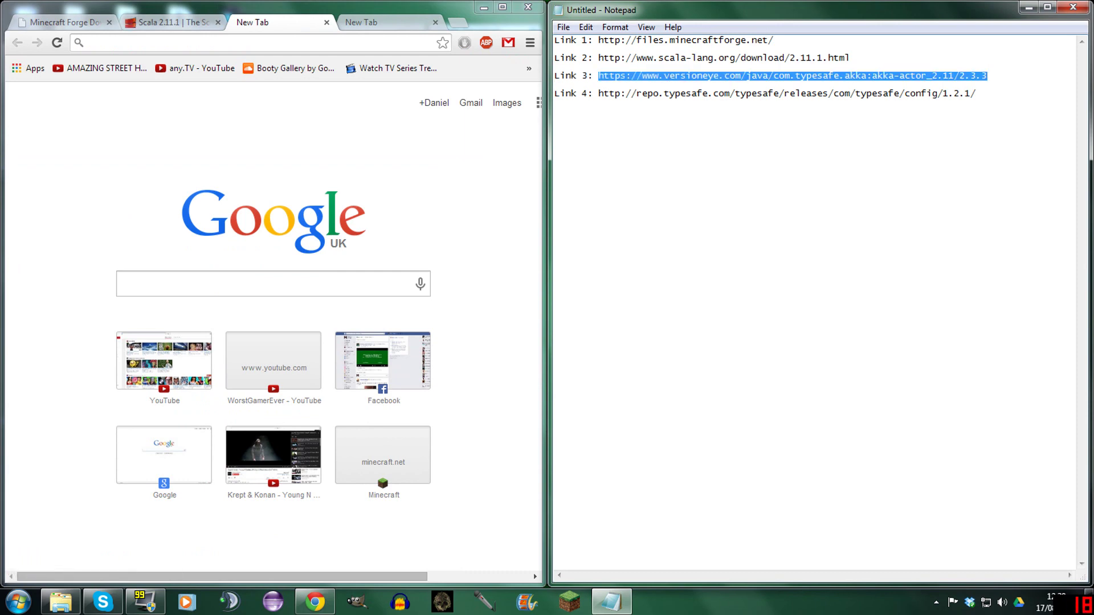
key("ctrl+c")
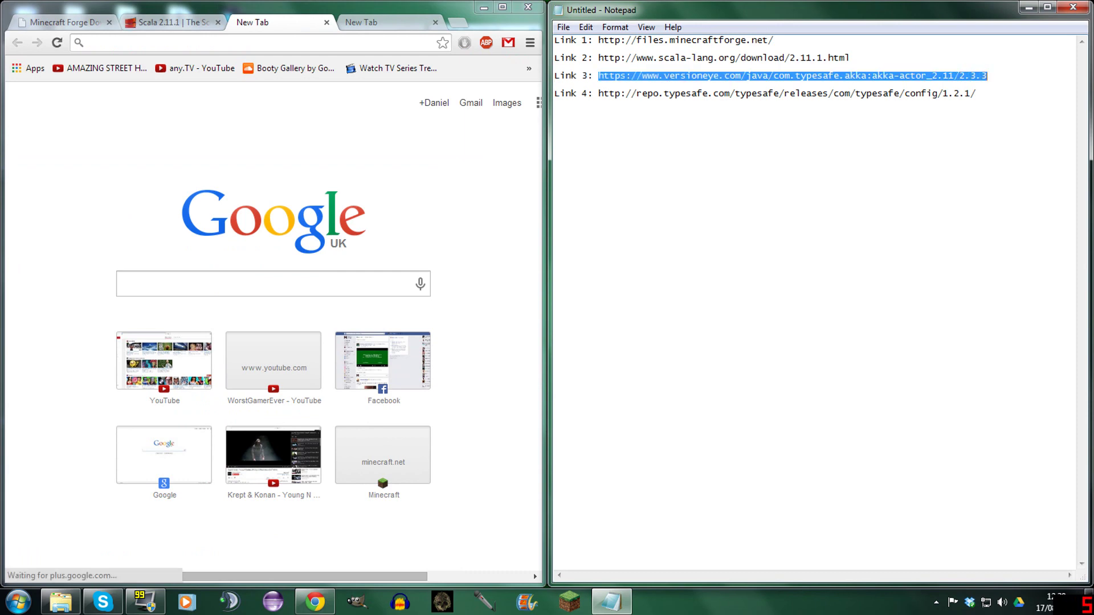
left_click(342, 43)
key("ctrl+v")
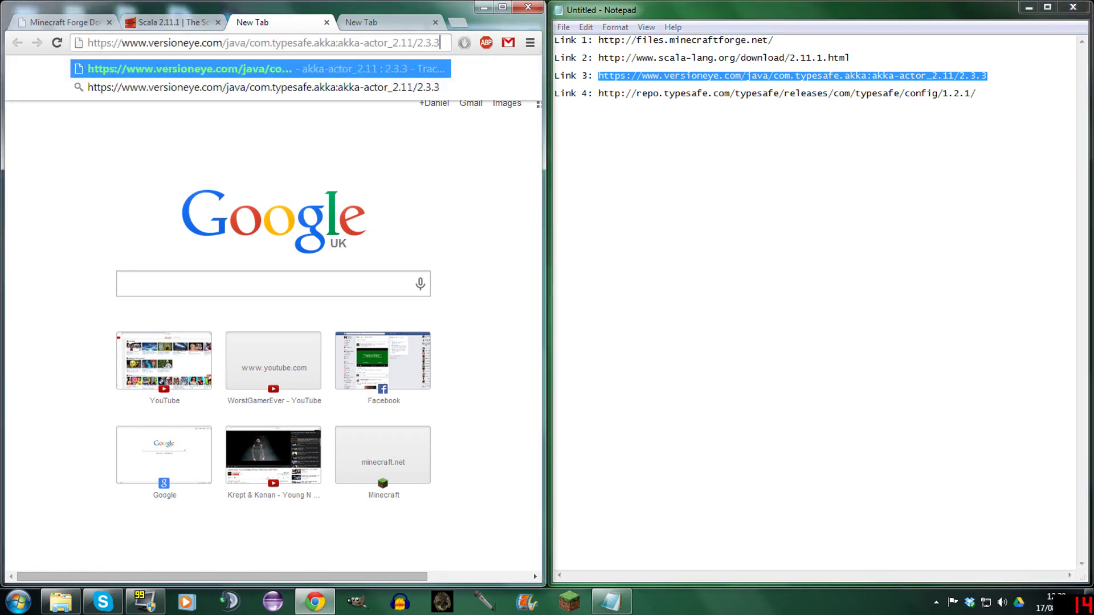
key("Return")
Load the config 1.2.1 release index from Link 4 in the last tab.
left_click(361, 22)
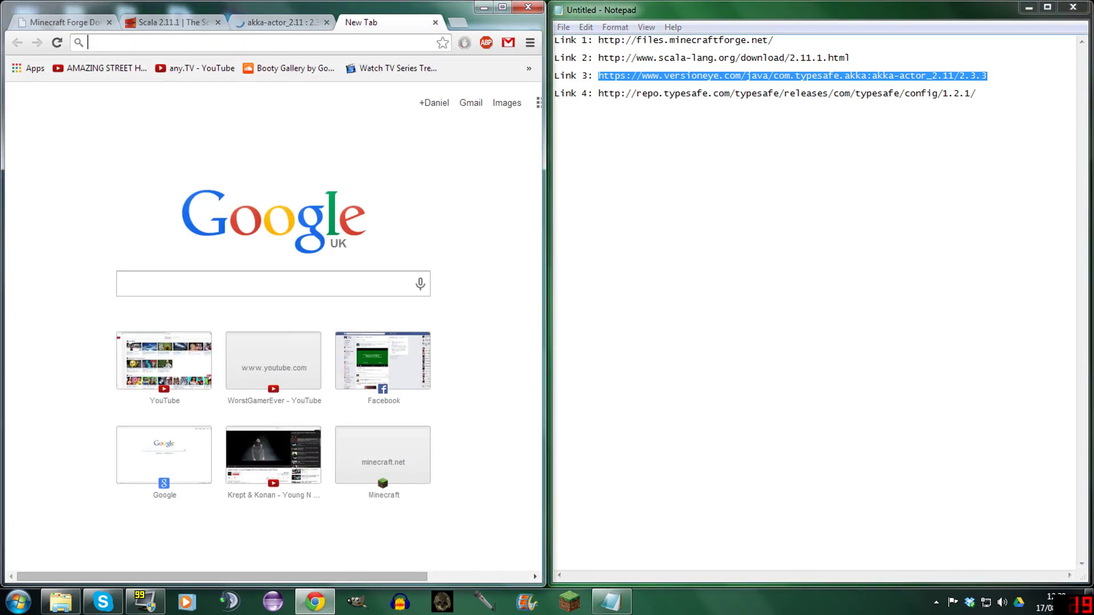
left_click_drag(976, 94, 578, 94)
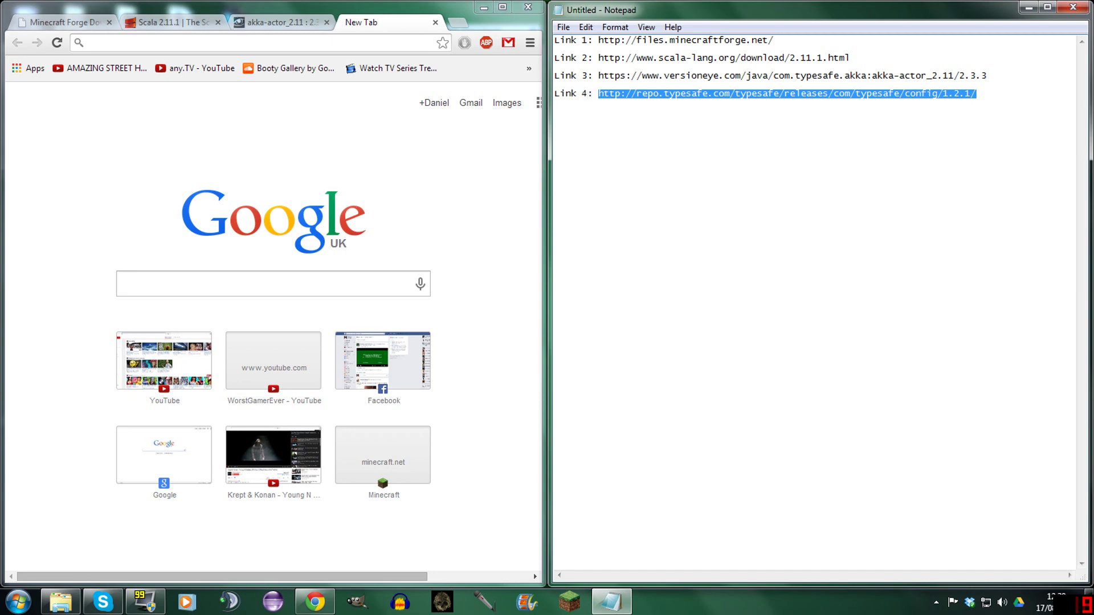
key("ctrl+c")
left_click(319, 42)
key("ctrl+v")
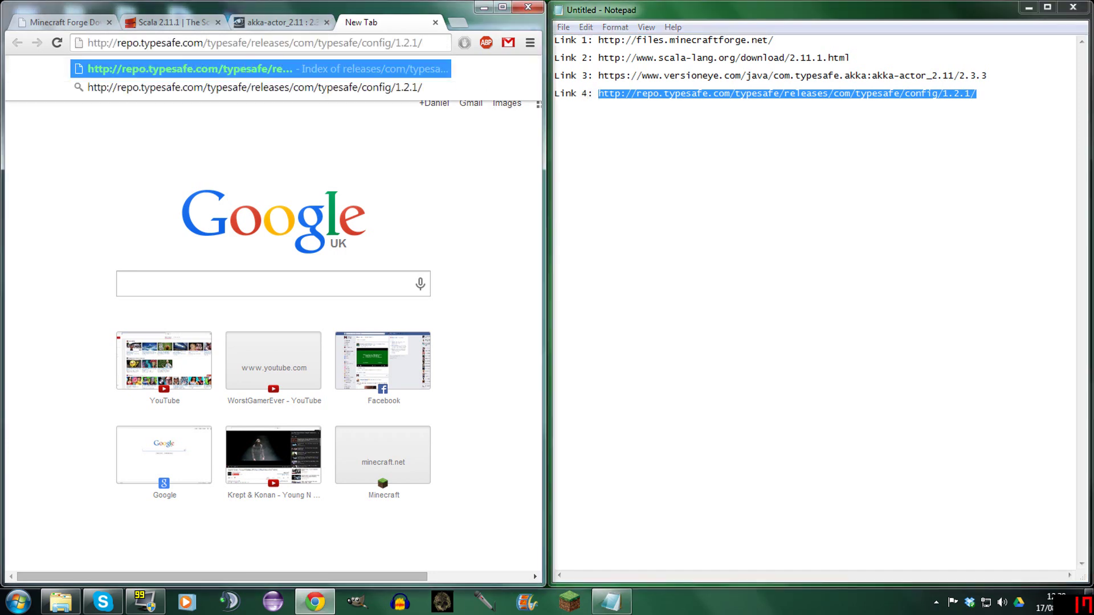
key("Return")
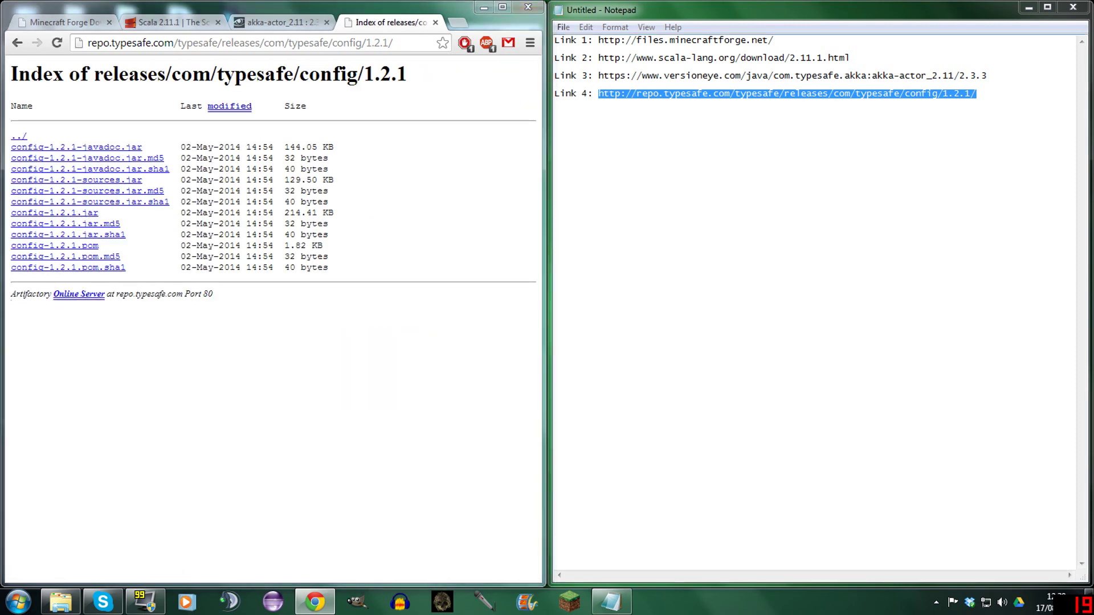
Close the Minecraft Forge Downloads tab.
left_click(660, 94)
left_click(202, 26)
left_click(93, 28)
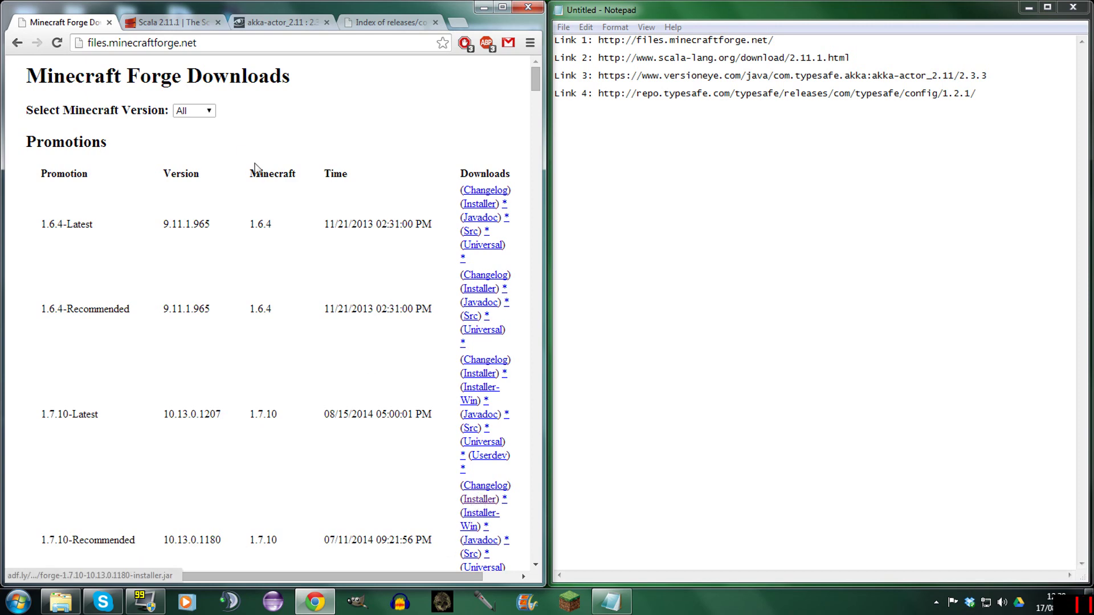
left_click(109, 23)
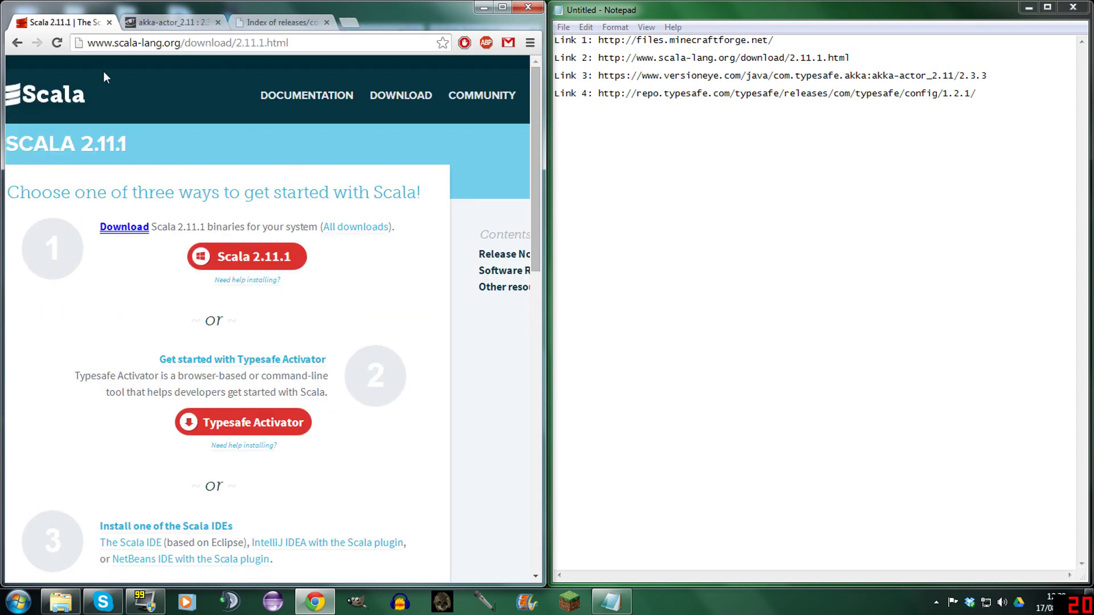
Download scala-2.11.1.zip from the Scala 2.11.1 page's Other resources.
scroll(398, 410, "down", 3)
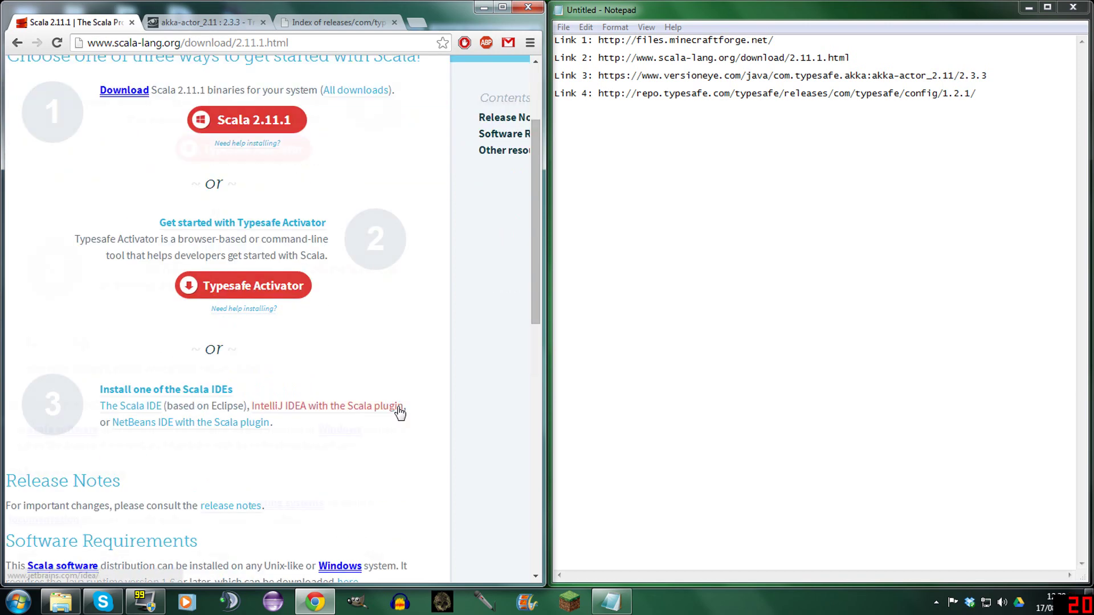
scroll(400, 411, "down", 10)
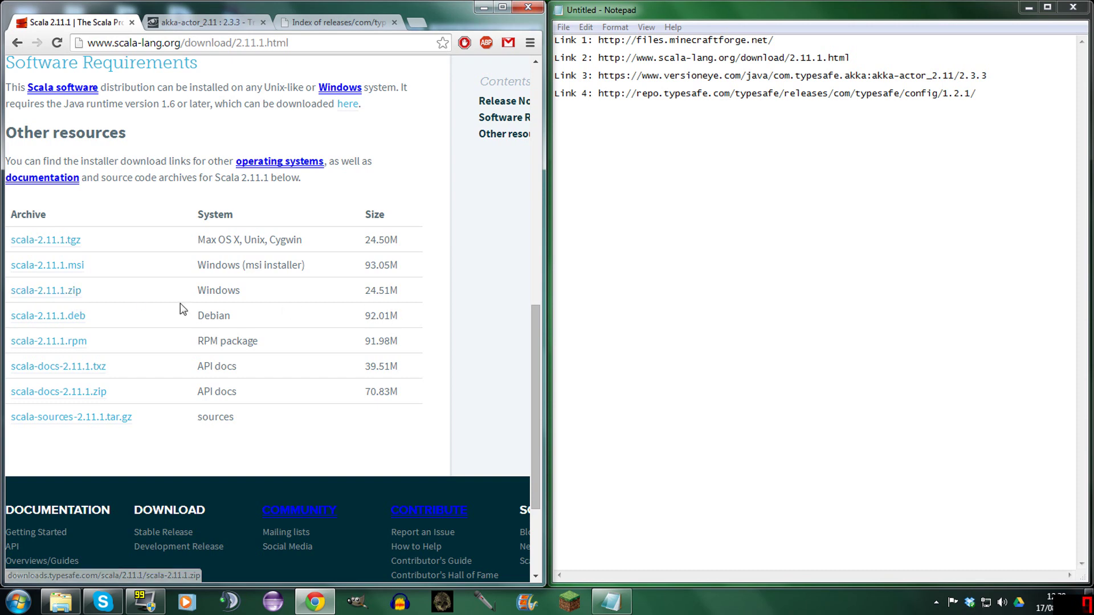
left_click(42, 292)
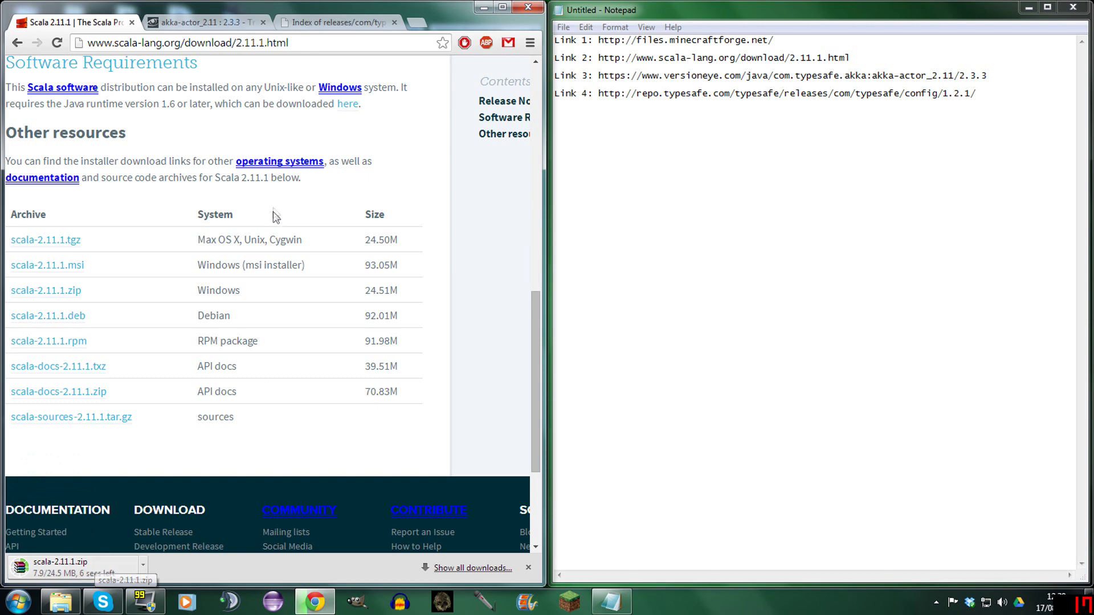
Download akka-actor_2.11-2.3.3.jar and keep it despite the warning.
left_click(214, 24)
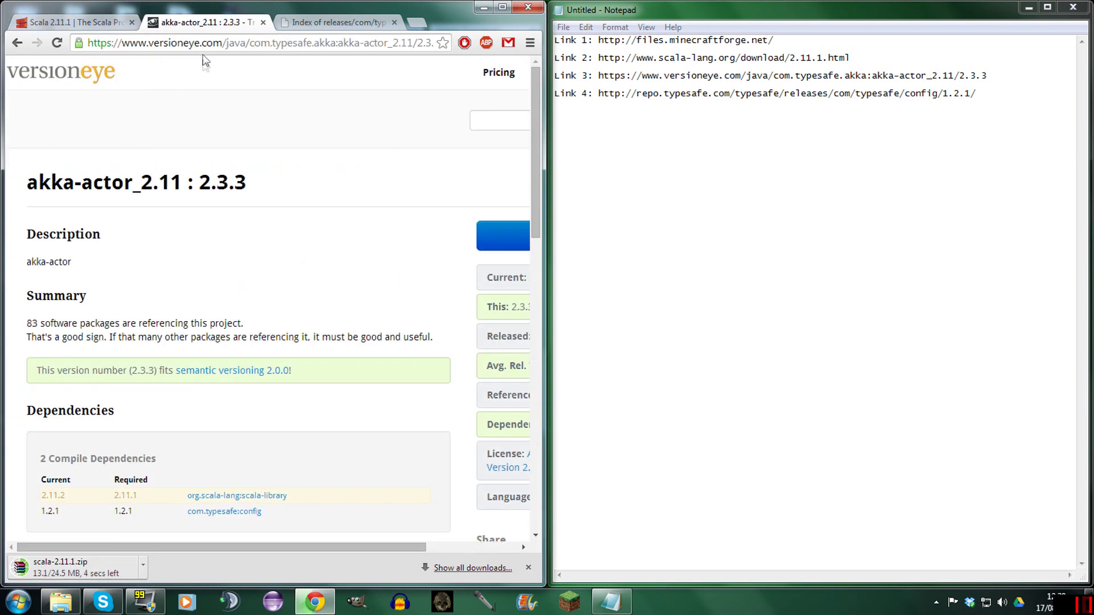
scroll(190, 344, "down", 10)
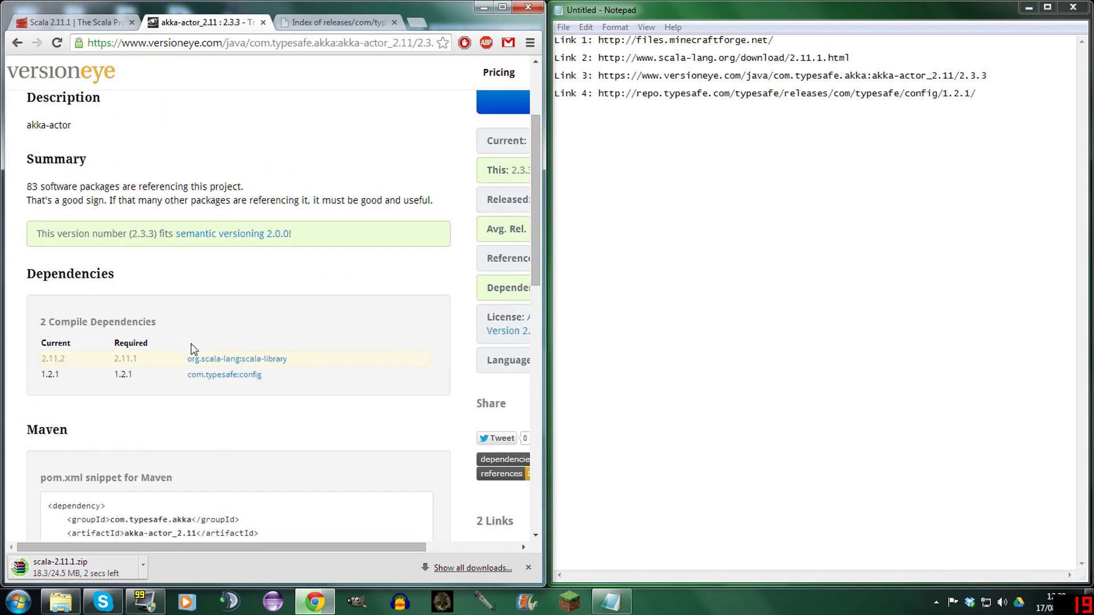
scroll(191, 346, "down", 3)
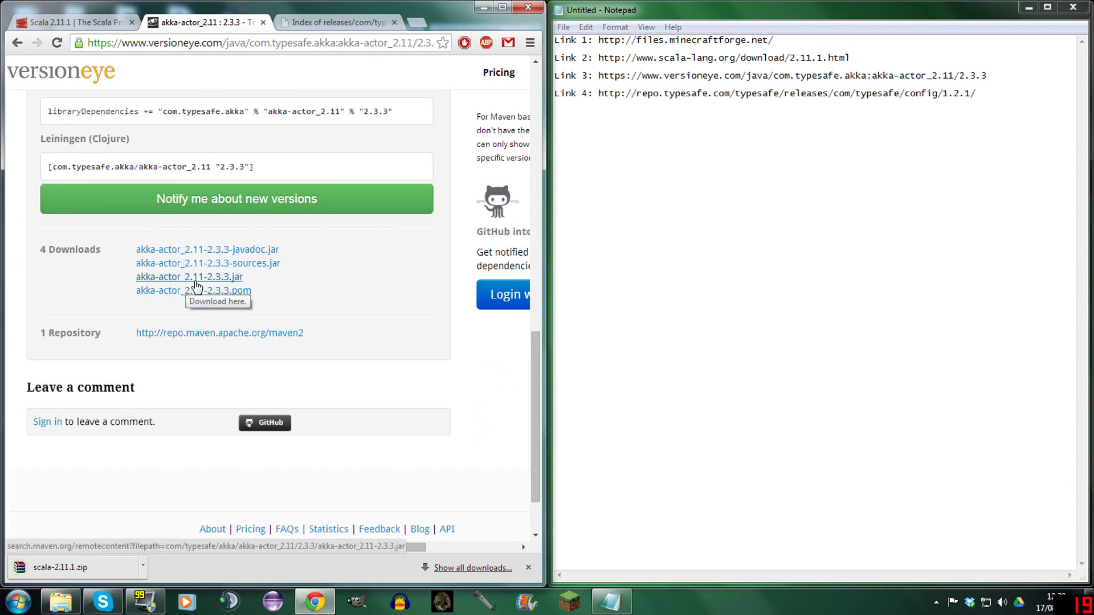
left_click(195, 279)
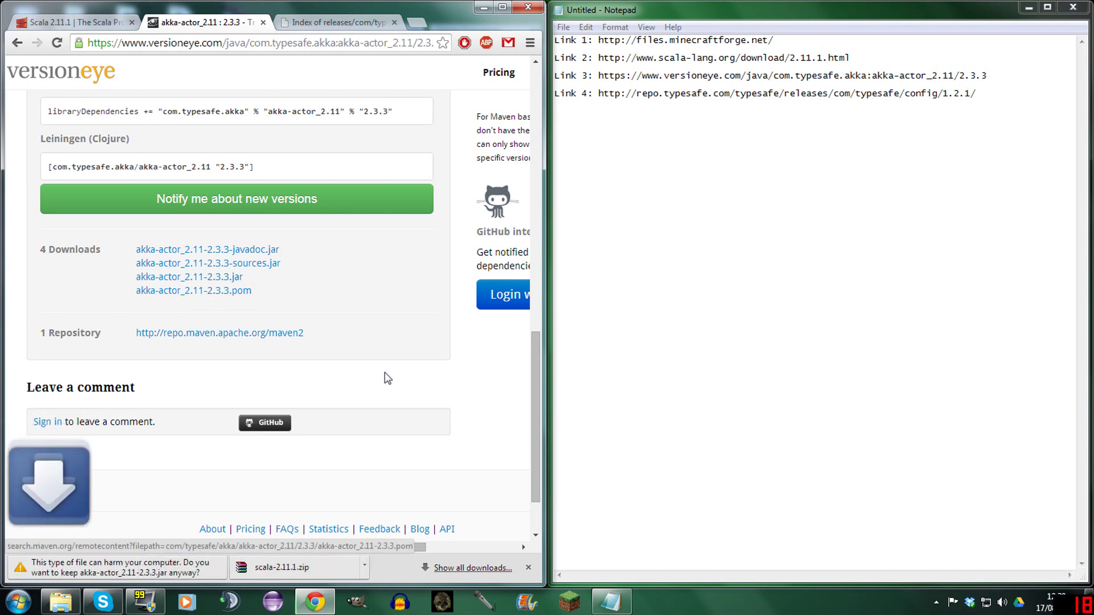
left_click(252, 573)
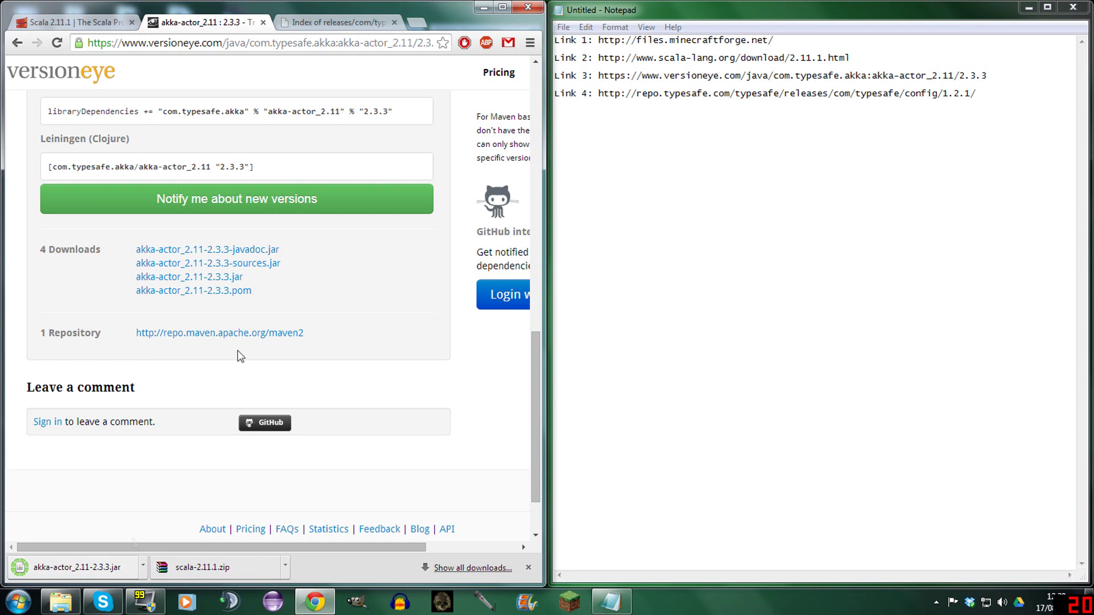
Download config-1.2.1.jar from the release listing and keep it.
left_click(292, 24)
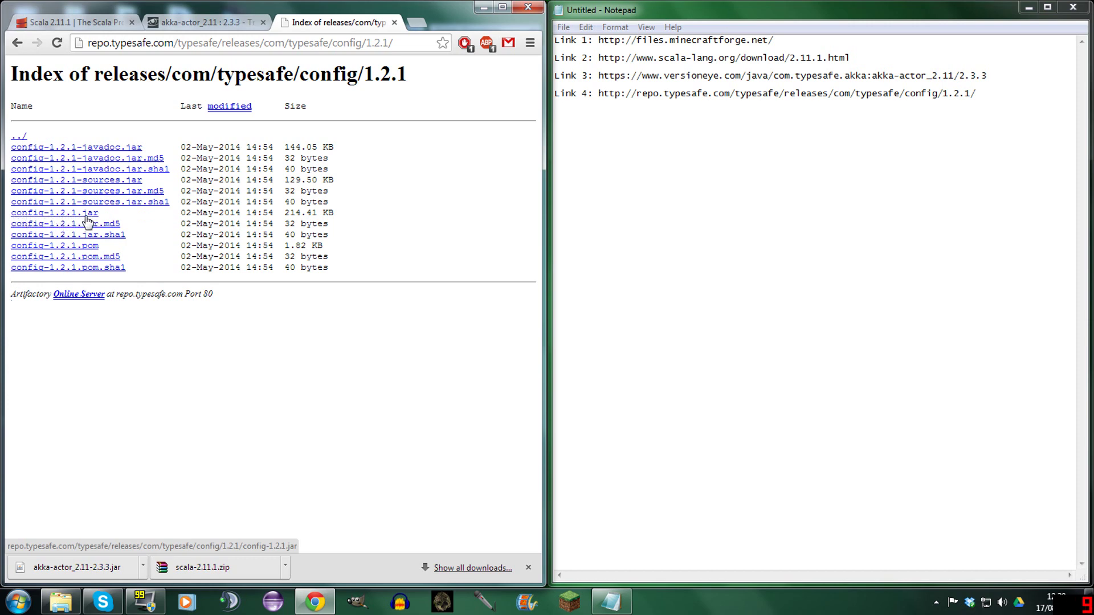
left_click(753, 92)
key("ctrl+a")
left_click(752, 93)
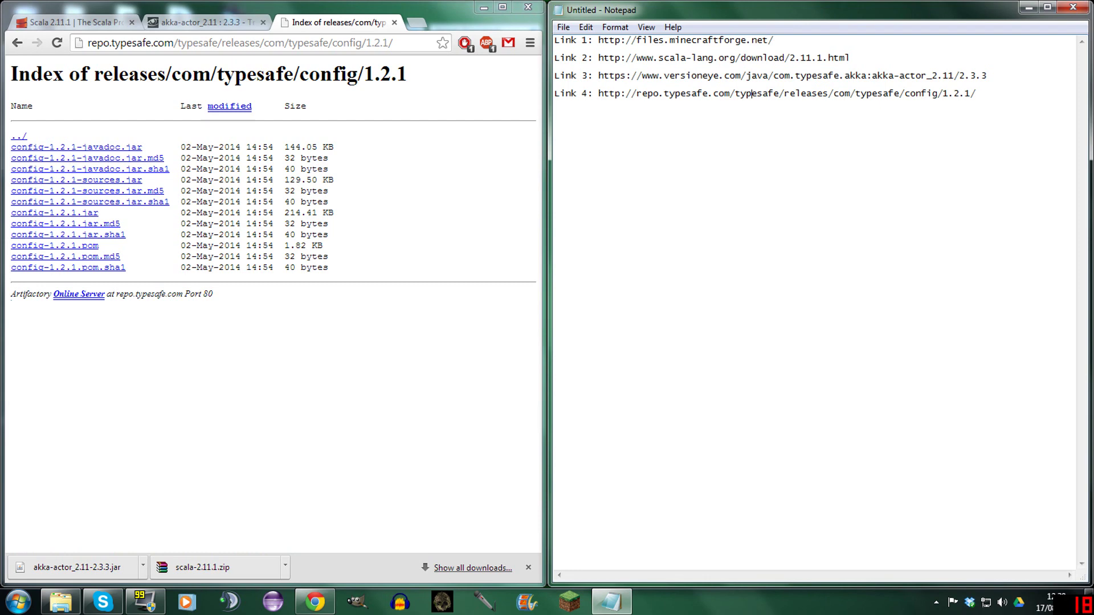
left_click(81, 216)
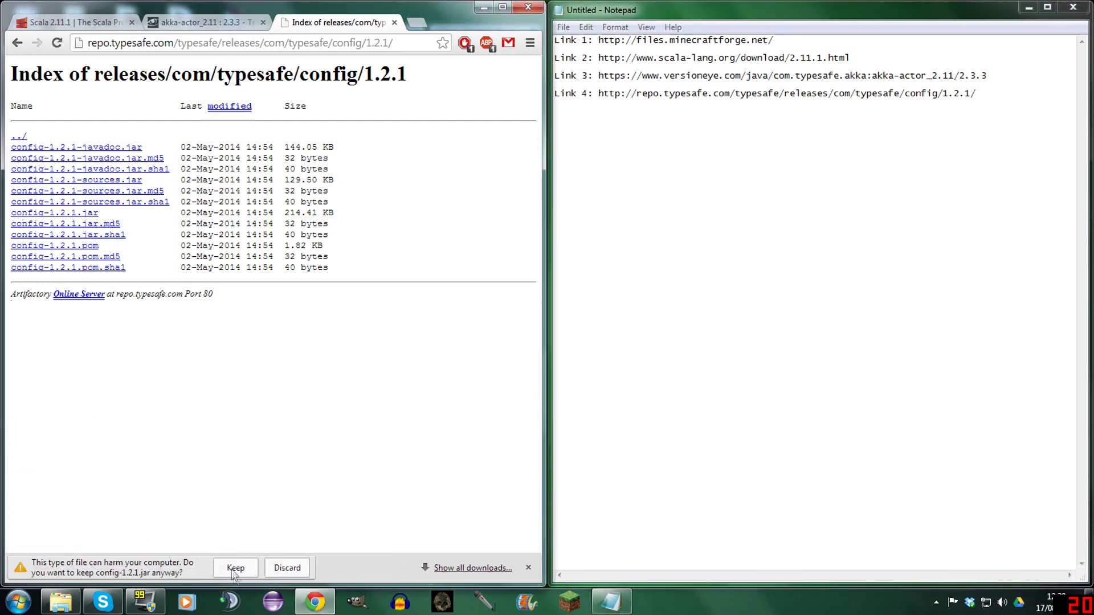
left_click(234, 568)
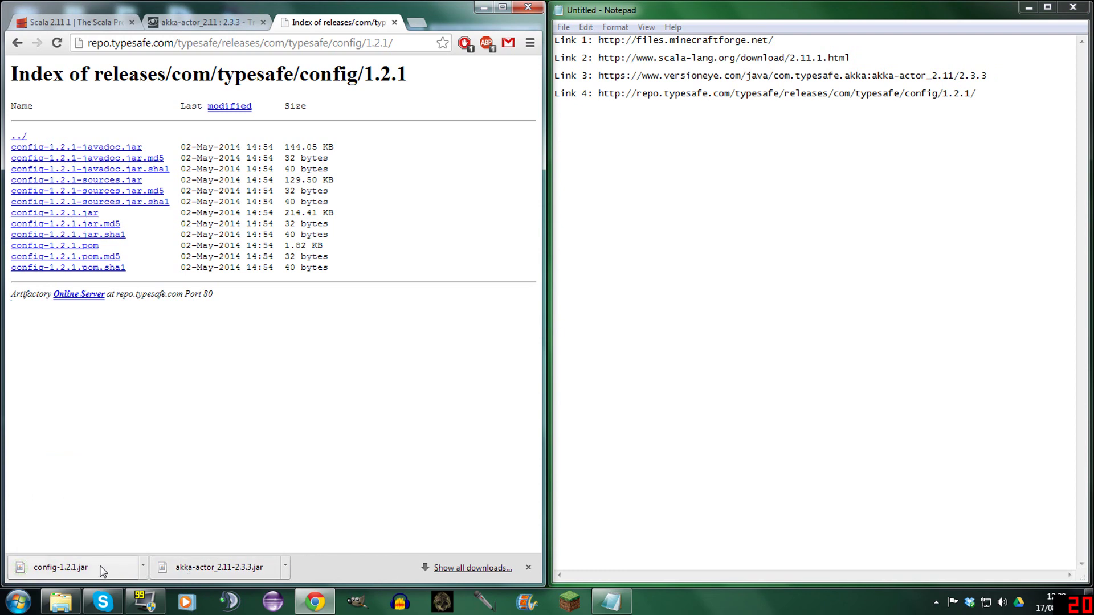
Close all Chrome tabs to reveal the Downloads folder.
left_click(131, 23)
left_click(132, 23)
left_click(131, 22)
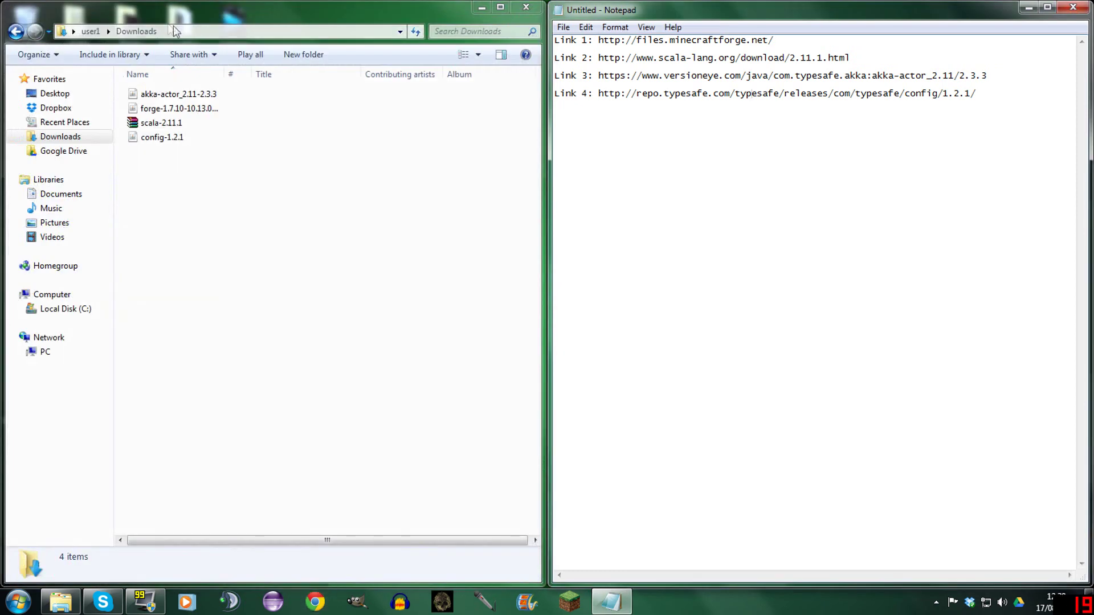
left_click_drag(182, 164, 177, 229)
left_click(173, 170)
Search %appdata% from the Start menu to open the Roaming folder.
left_click(186, 226)
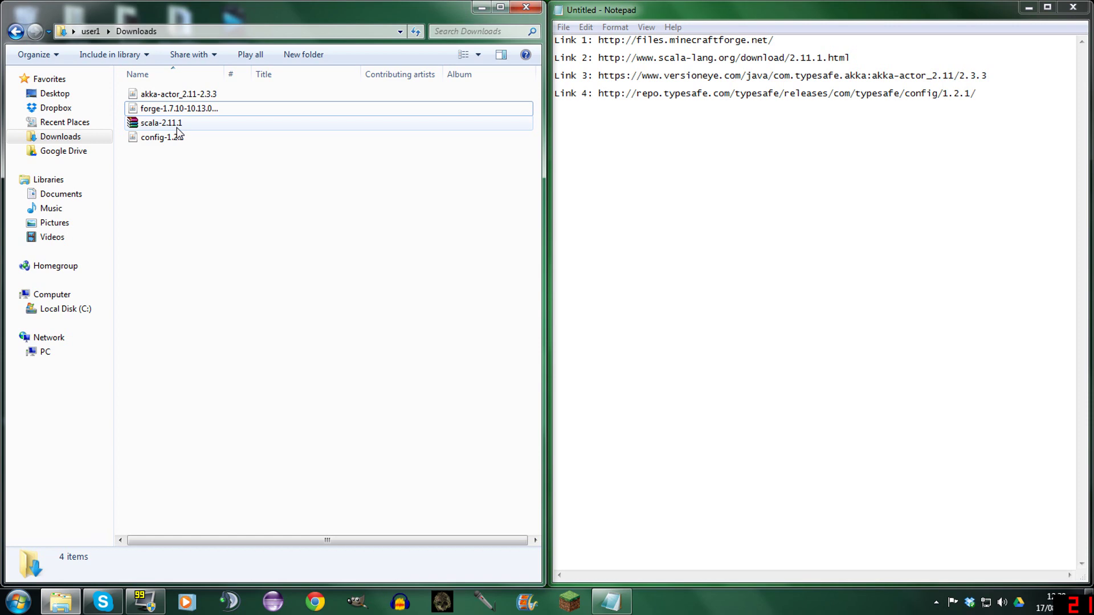
left_click(18, 603)
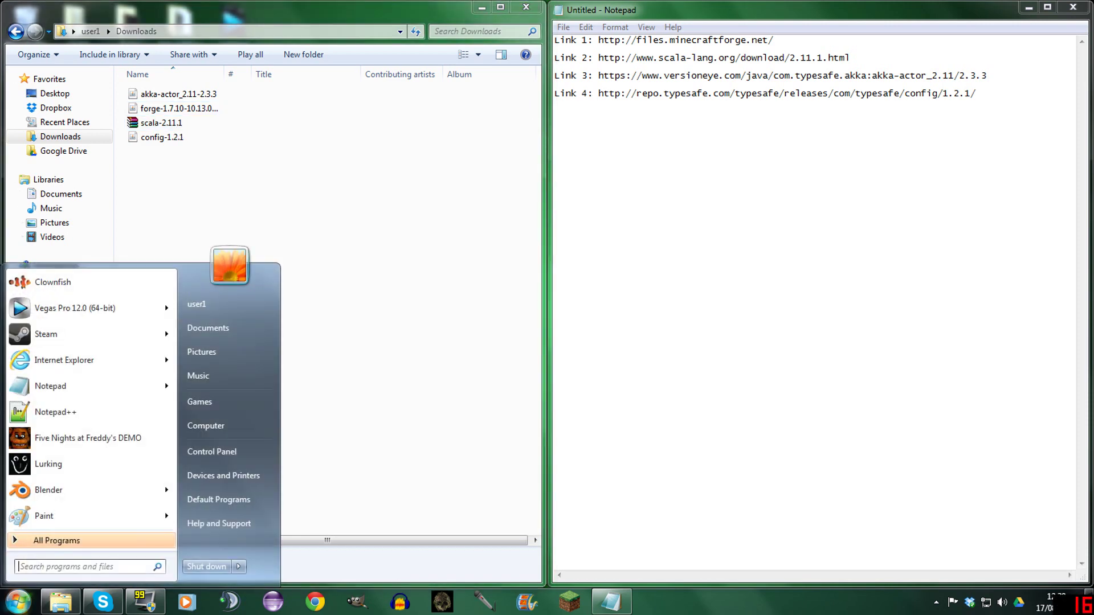
type("%appdata%")
key("Return")
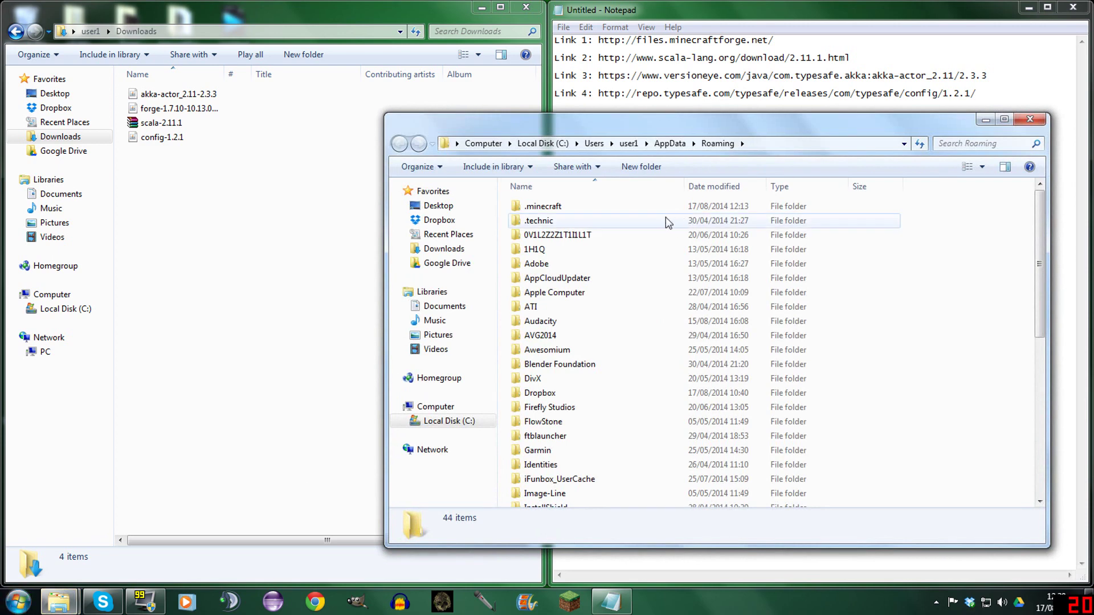
Open %appdata% again through the Run dialog in a new window.
key("super")
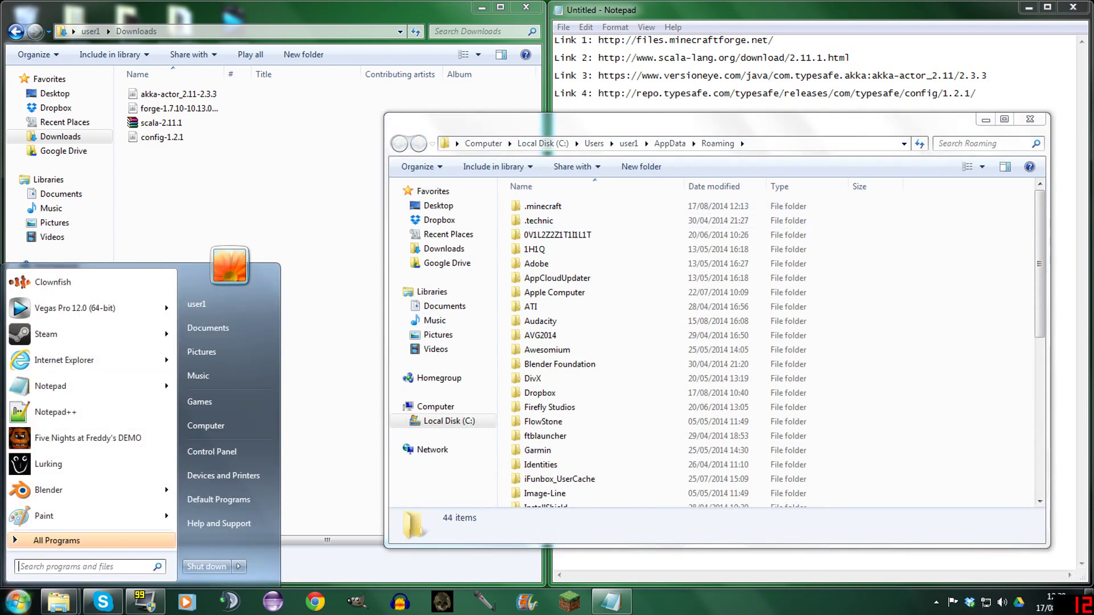
type("run")
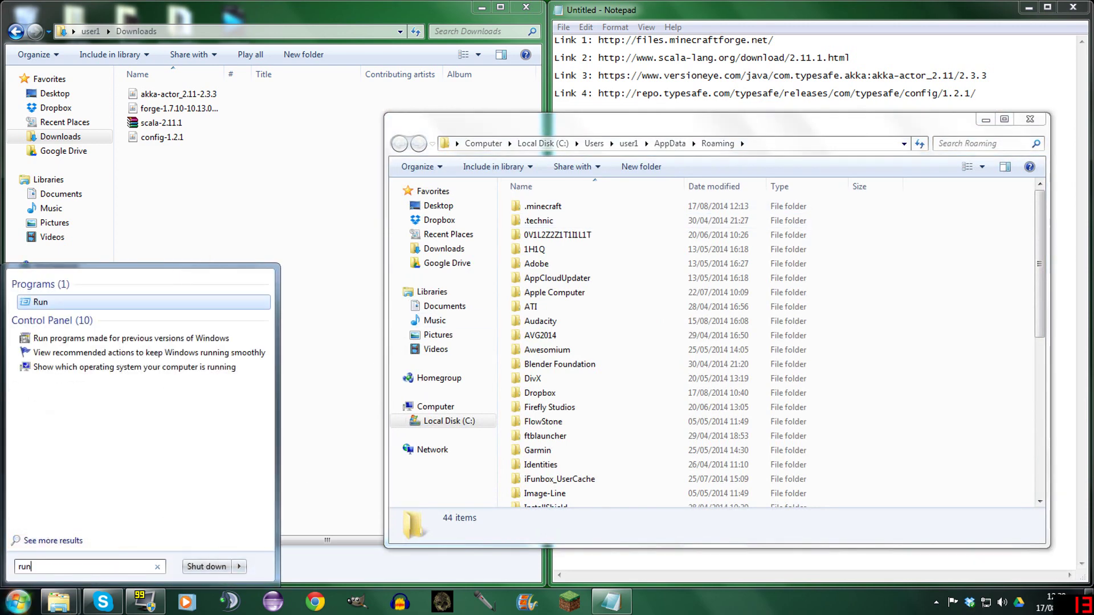
key("Return")
type("%appdata%")
key("Down")
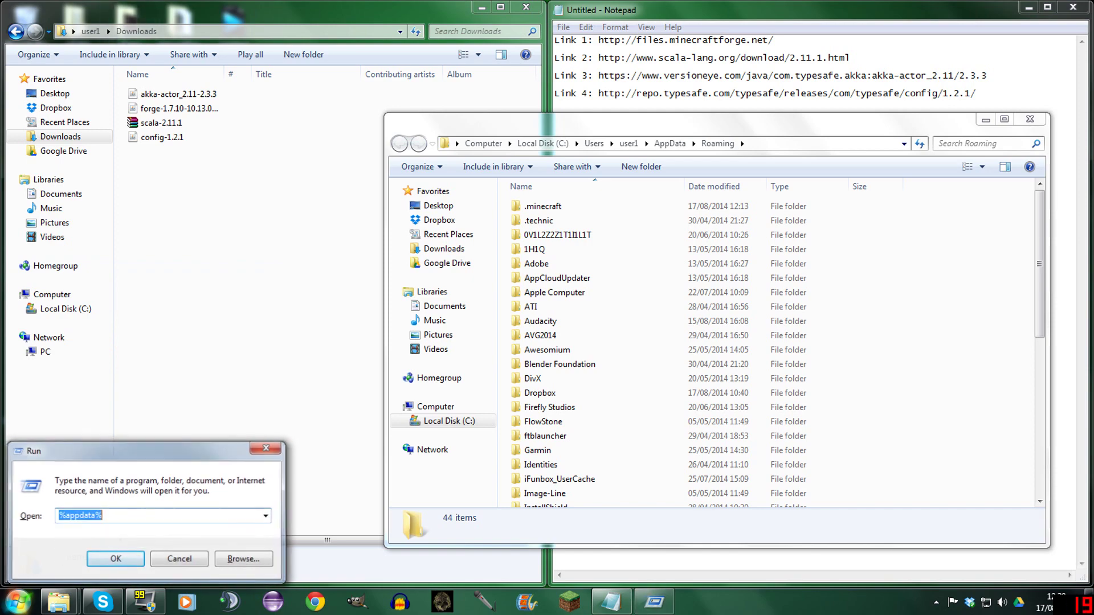
key("Return")
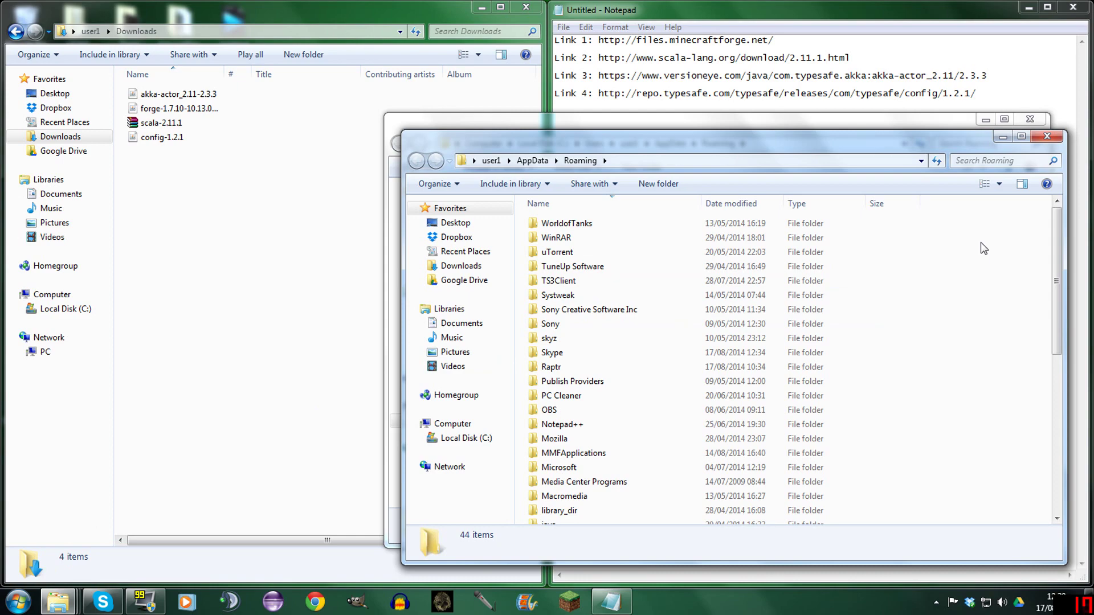
Close the duplicate Roaming window, then open .minecraft and its libraries folder.
scroll(980, 245, "down", 8)
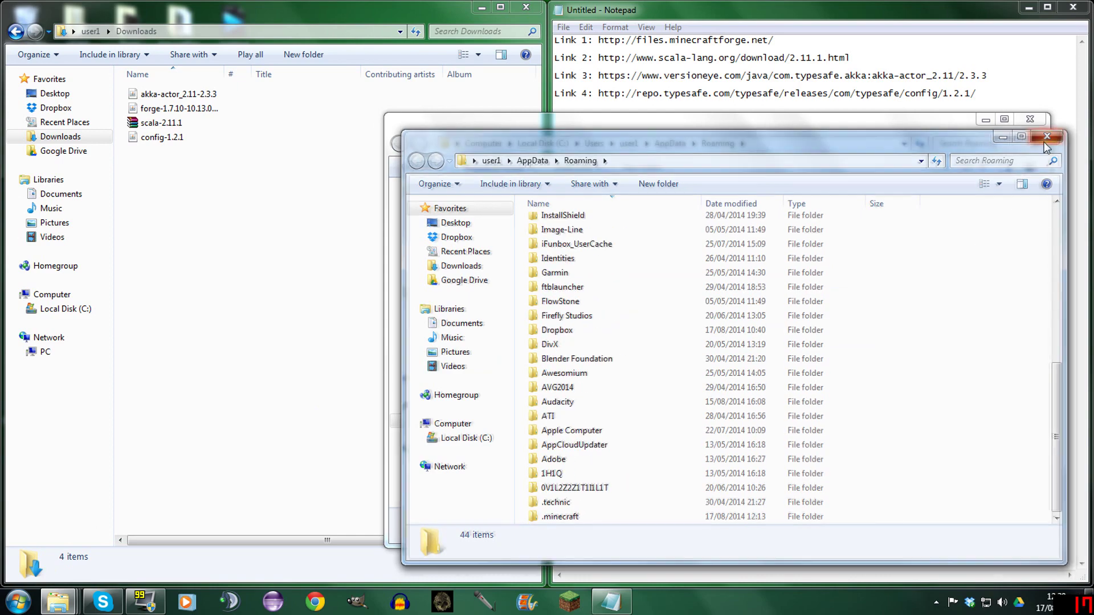
left_click(1047, 137)
left_click(560, 205)
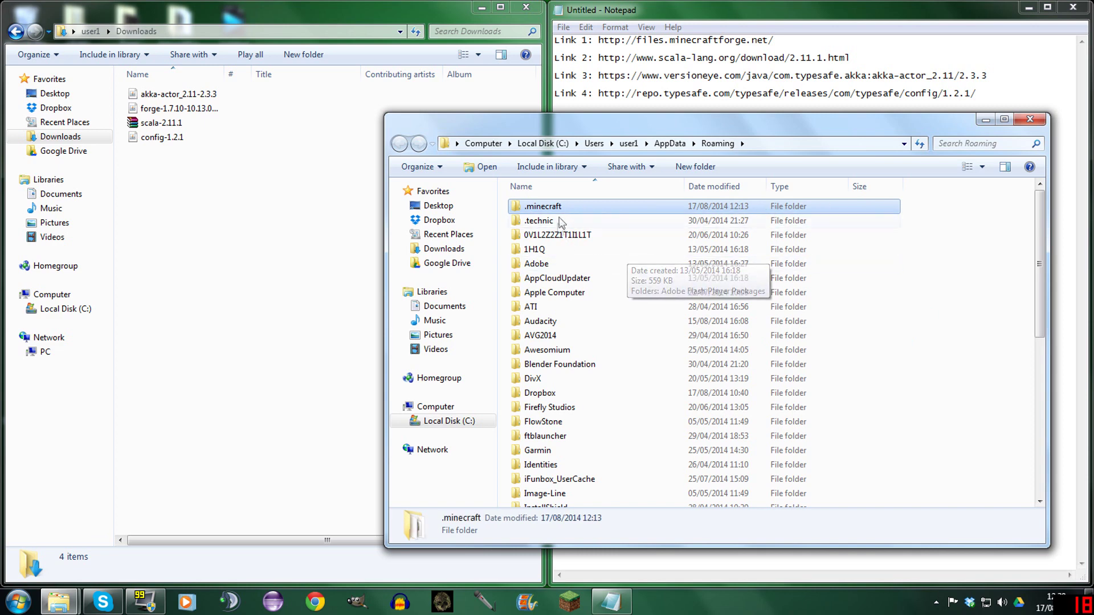
left_click(906, 292)
scroll(798, 371, "down", 7)
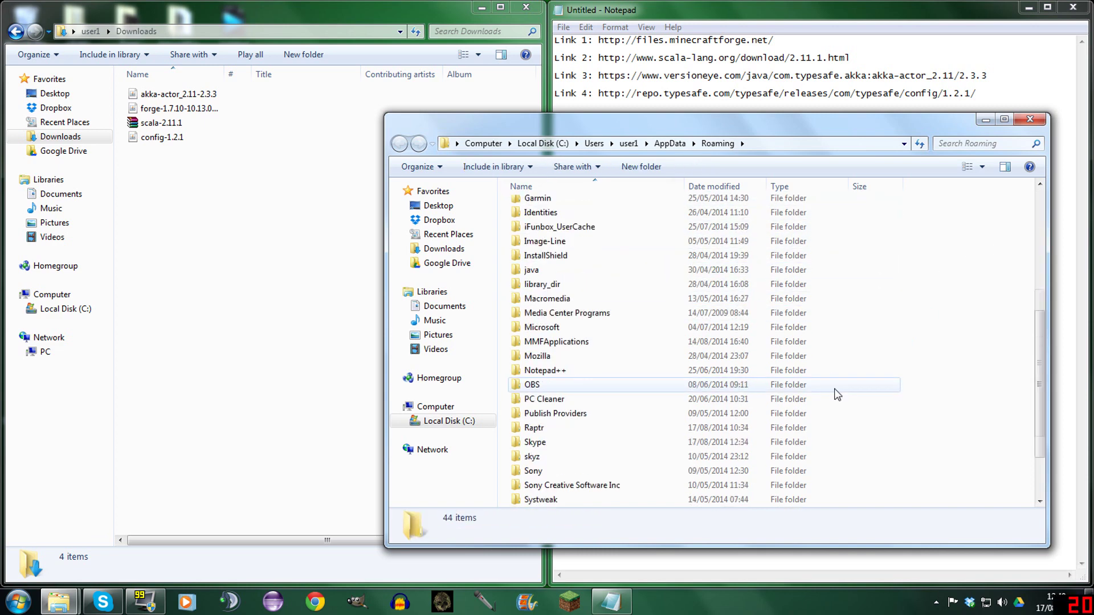
left_click(548, 502)
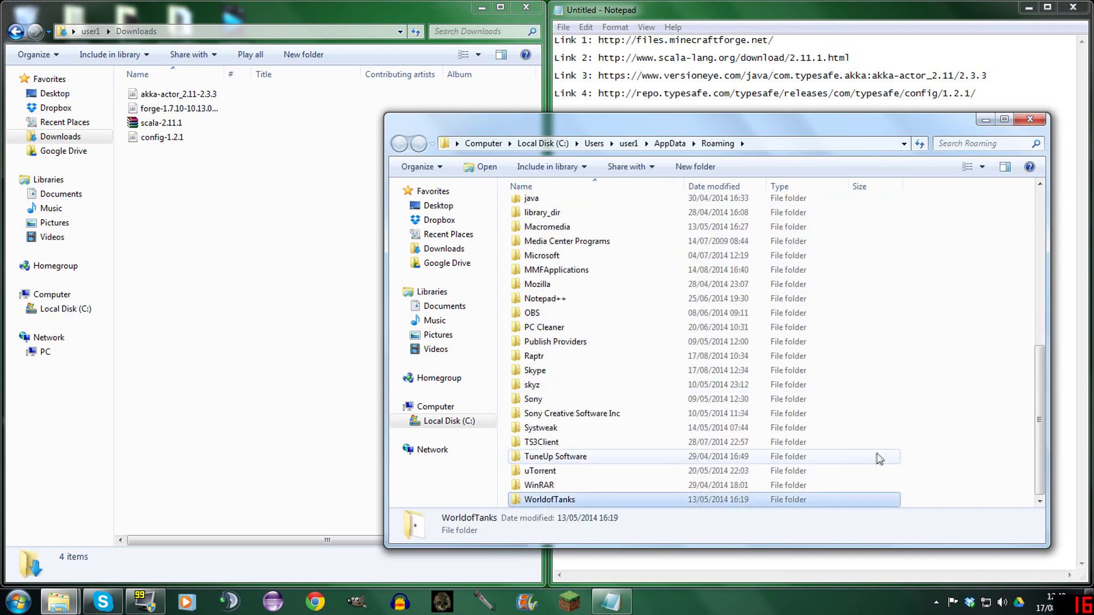
left_click(965, 437)
scroll(968, 436, "up", 8)
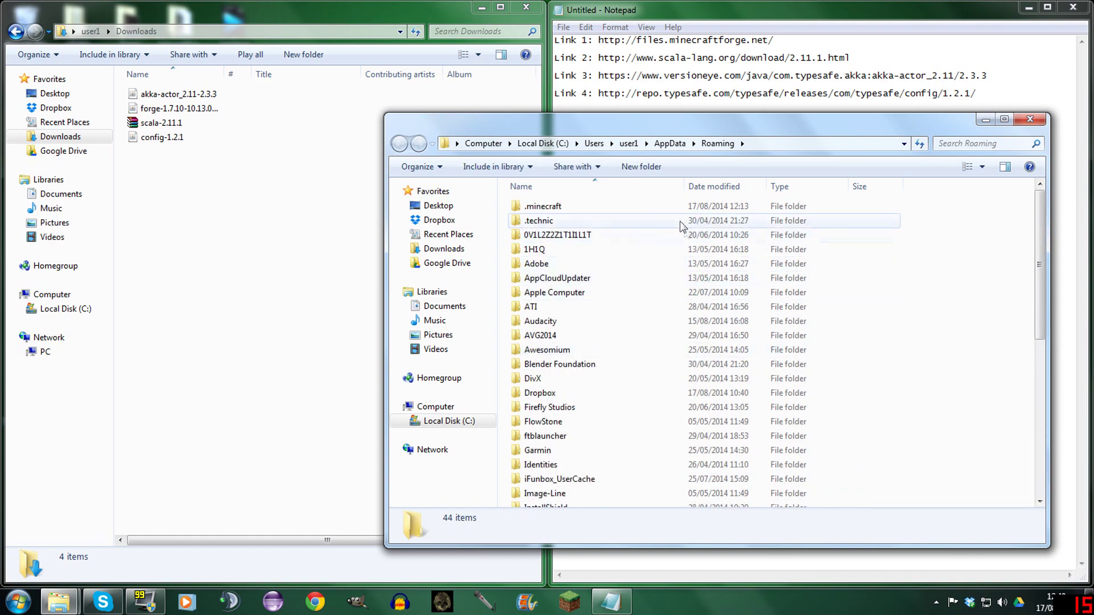
double_click(587, 207)
double_click(538, 221)
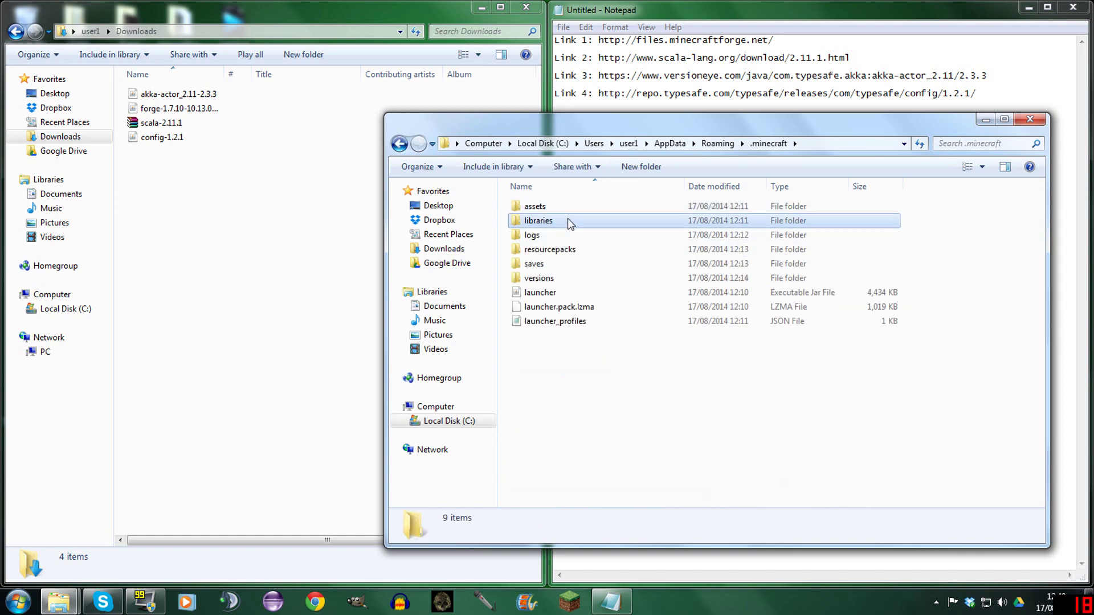
Snap Explorer right, open org\scala-lang, and rerun the Forge client installer.
left_click_drag(573, 135, 1091, 117)
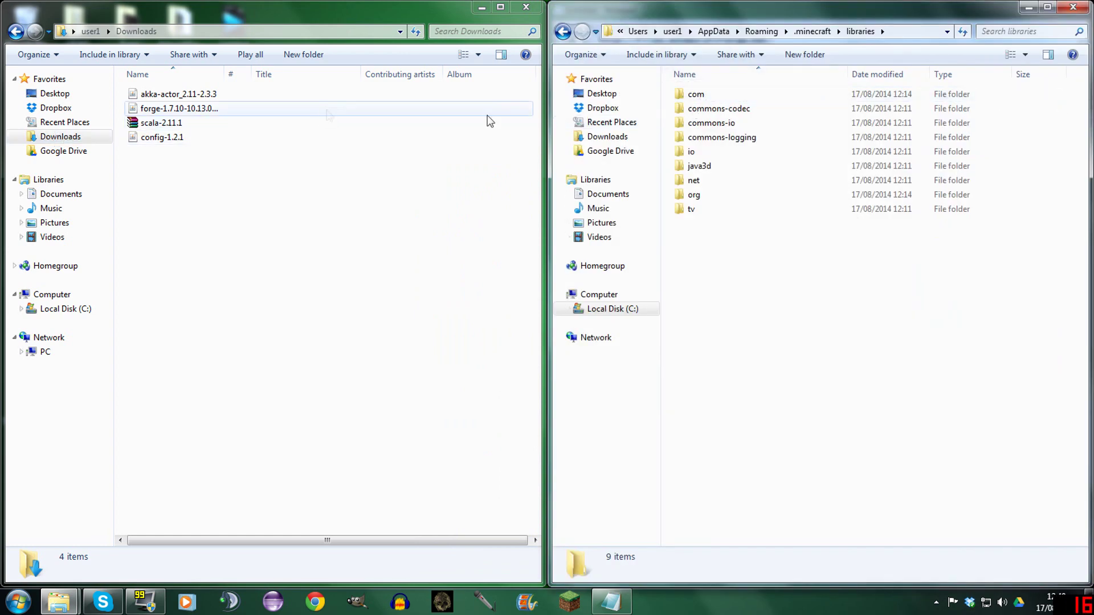
double_click(718, 197)
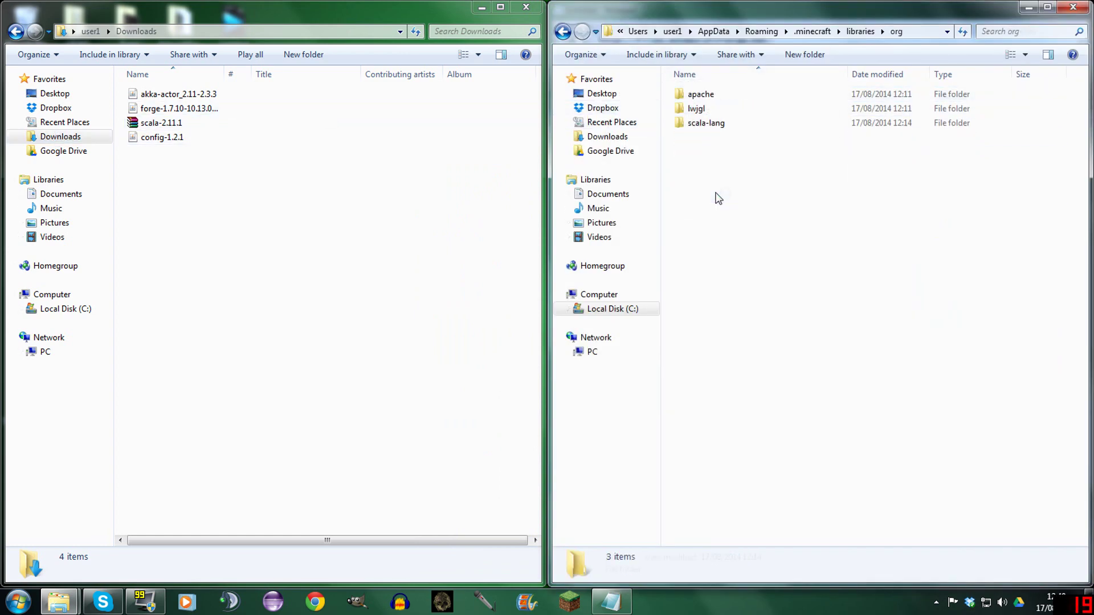
double_click(708, 124)
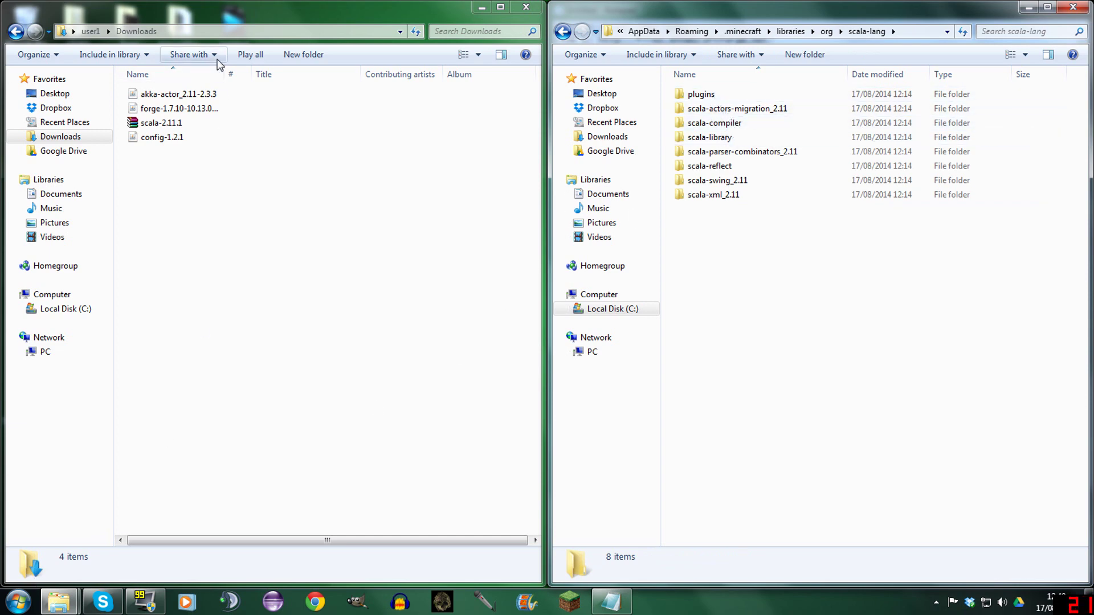
left_click(160, 108)
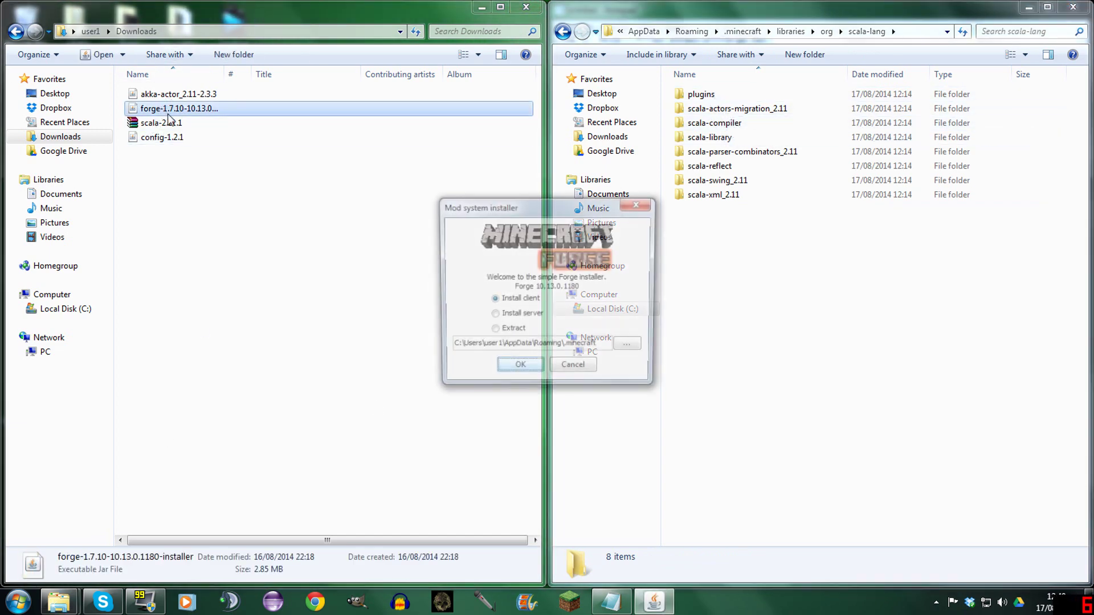
left_click(517, 357)
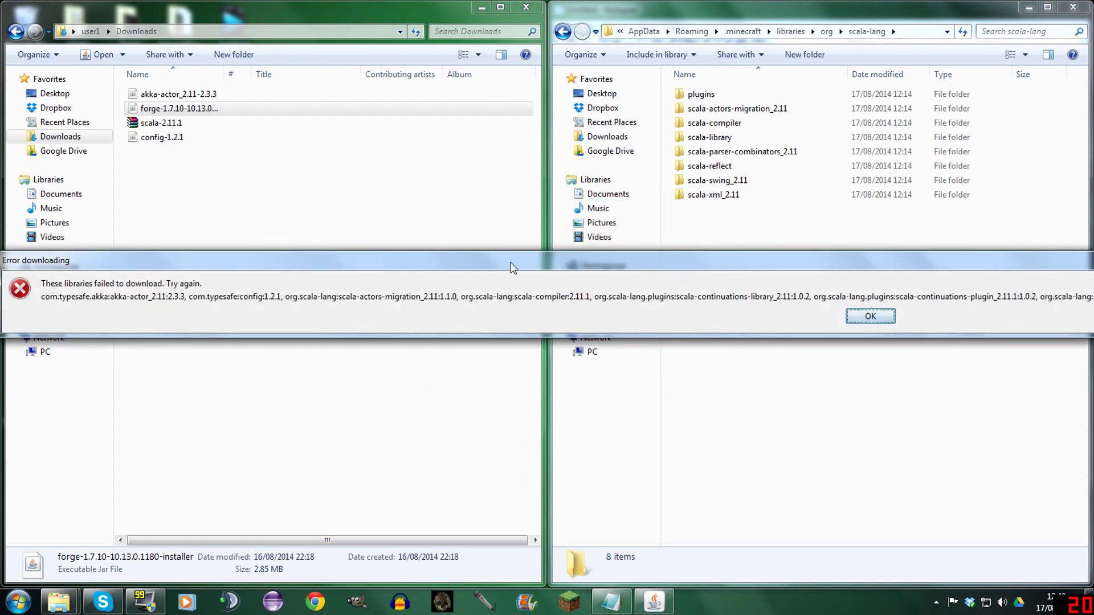
Move the akka-actor jar into libraries\com\typesafe\akka\akka-actor_2.11\2.3.3.
left_click(563, 32)
left_click(562, 31)
double_click(698, 94)
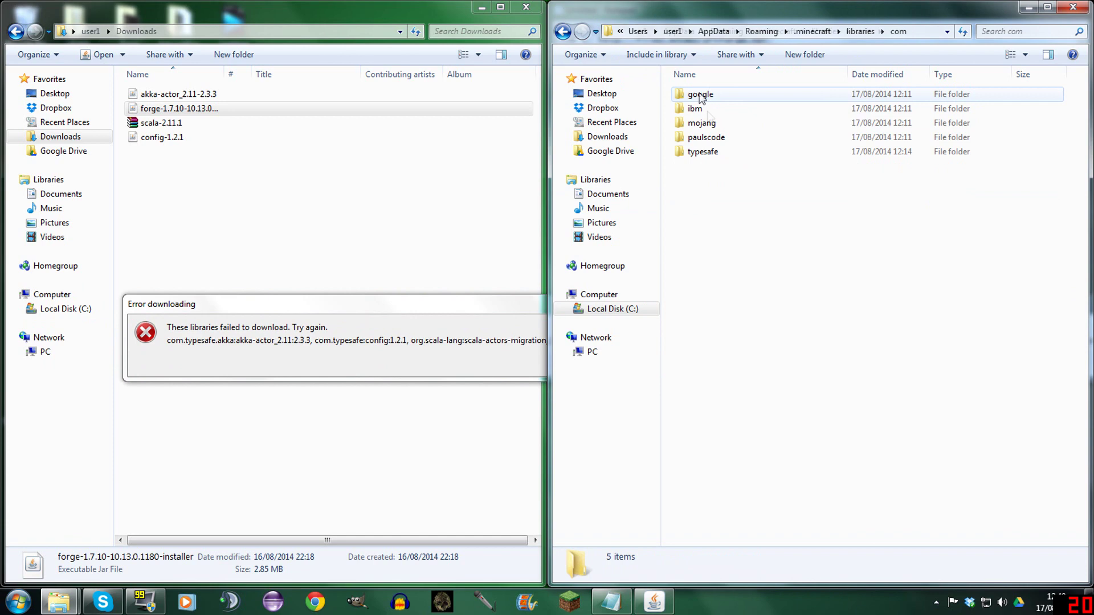
double_click(709, 152)
double_click(696, 94)
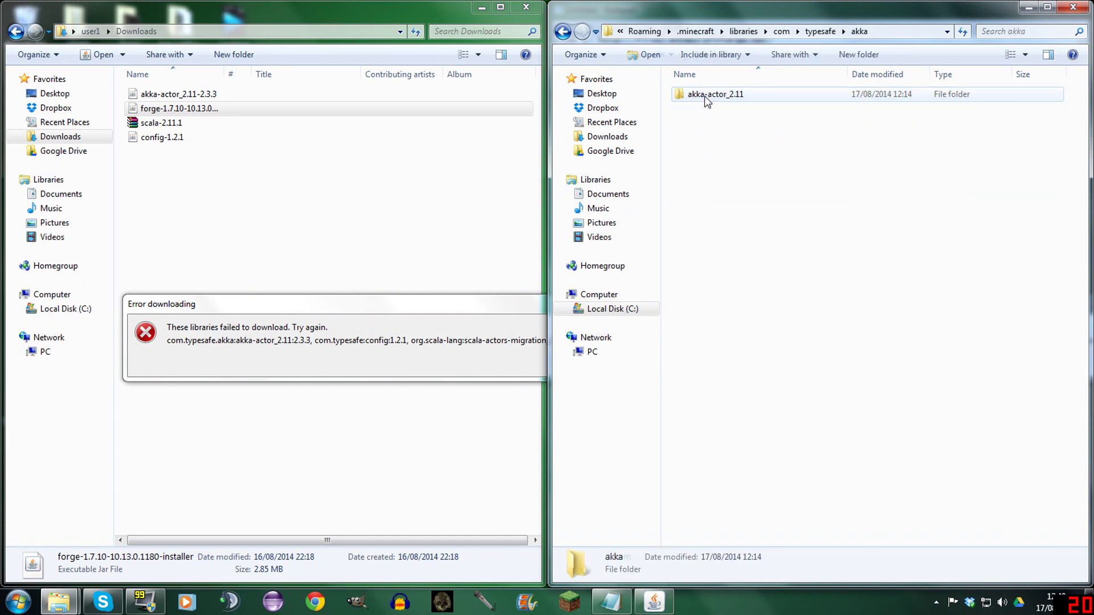
double_click(710, 95)
double_click(701, 95)
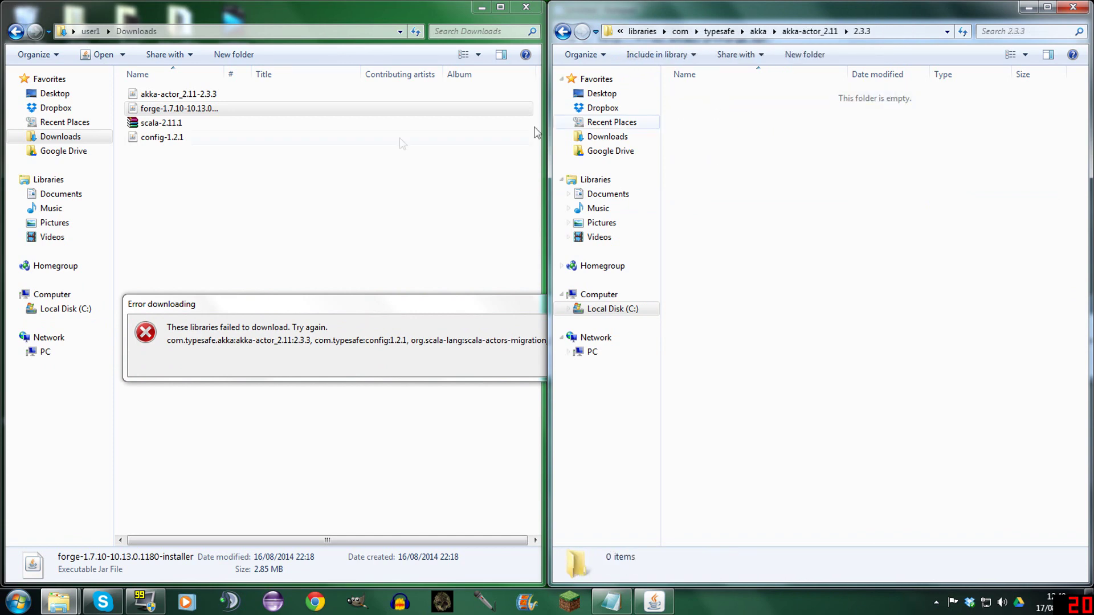
left_click_drag(177, 94, 763, 151)
Move config-1.2.1 into the empty typesafe\config\1.2.1 folder.
left_click(562, 33)
left_click(563, 33)
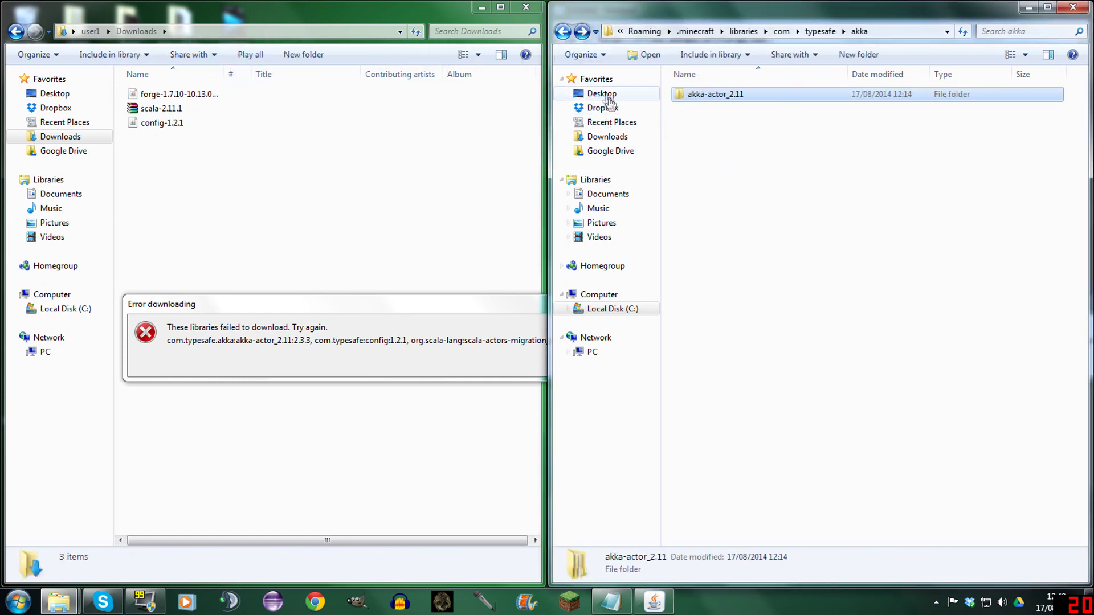
left_click(562, 32)
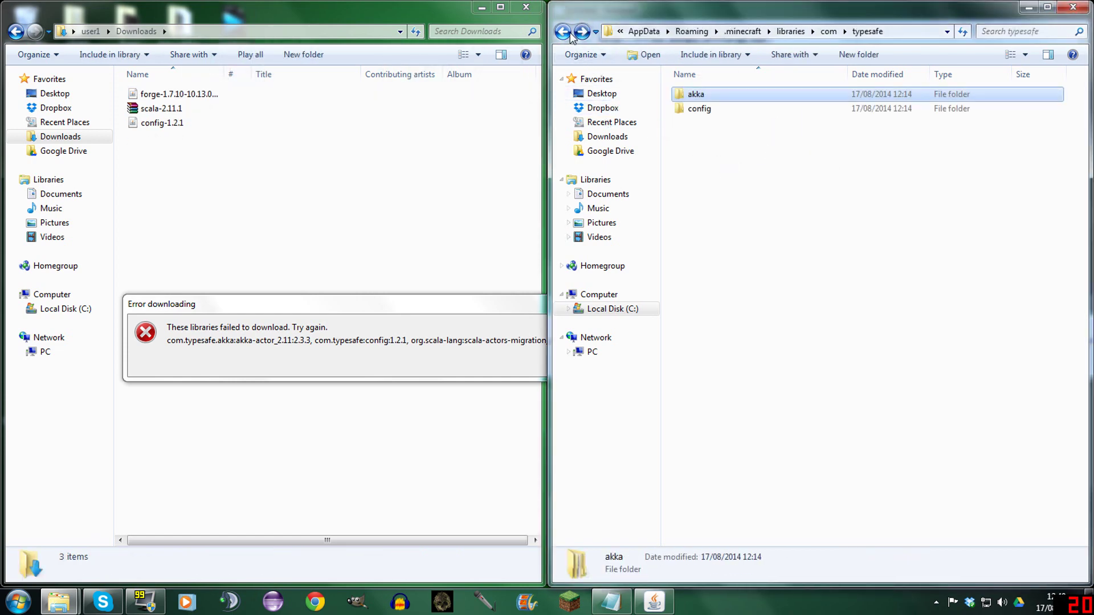
double_click(721, 109)
double_click(716, 93)
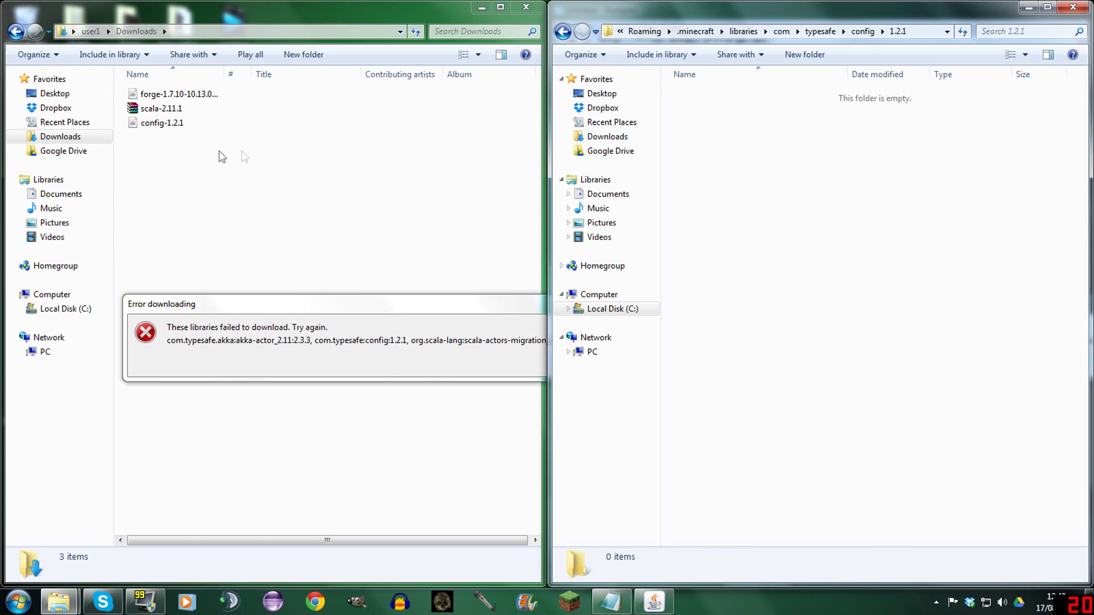
left_click_drag(170, 130, 774, 183)
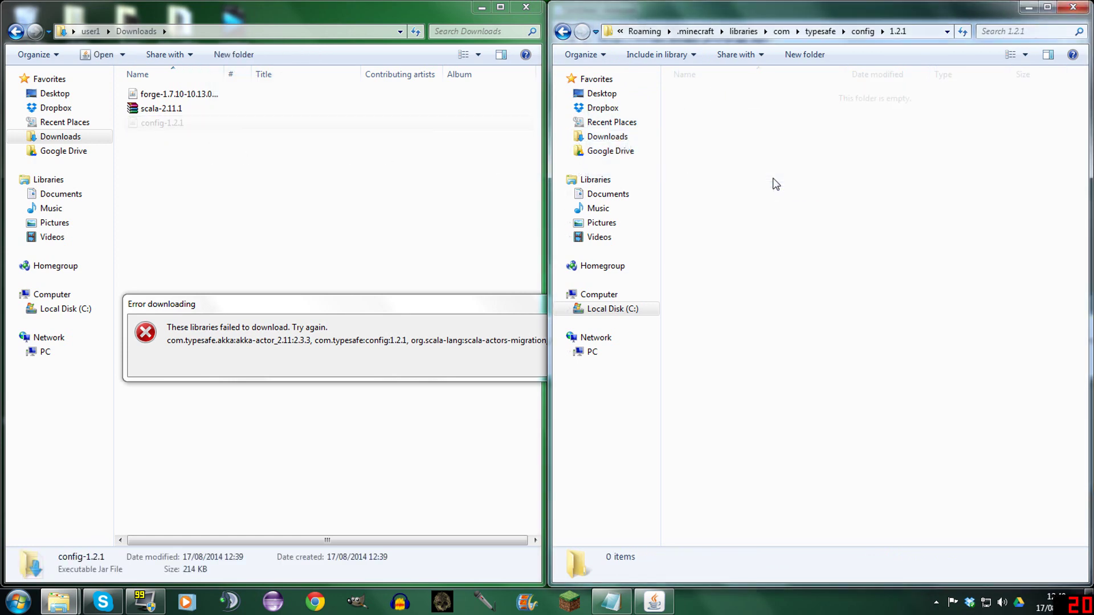
Return to the libraries folder and bring the failed-libraries error forward.
left_click(564, 32)
left_click(566, 34)
left_click(564, 33)
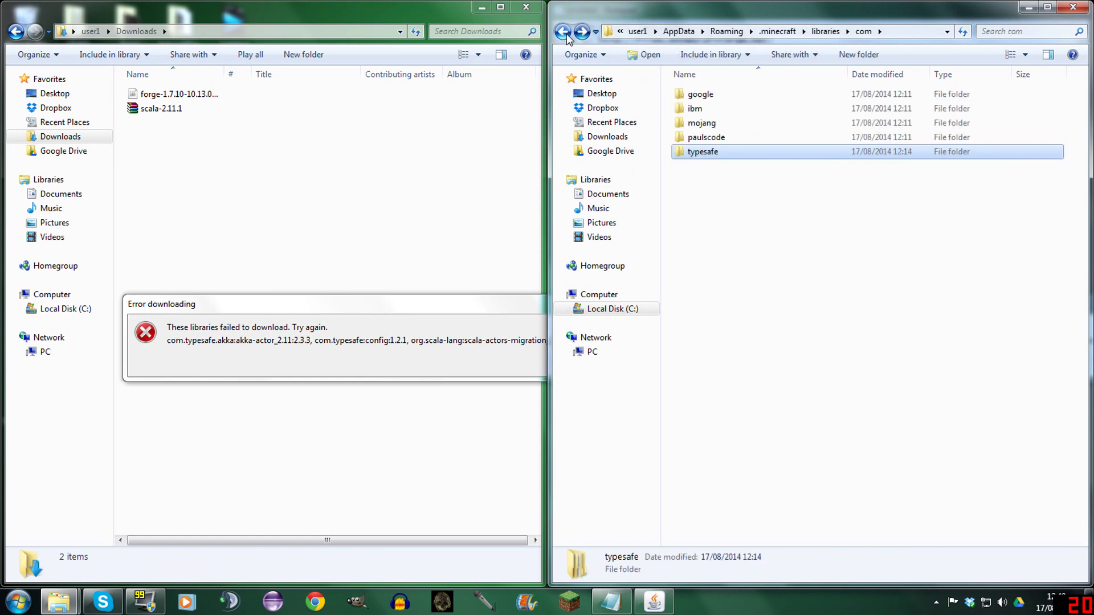
left_click(564, 32)
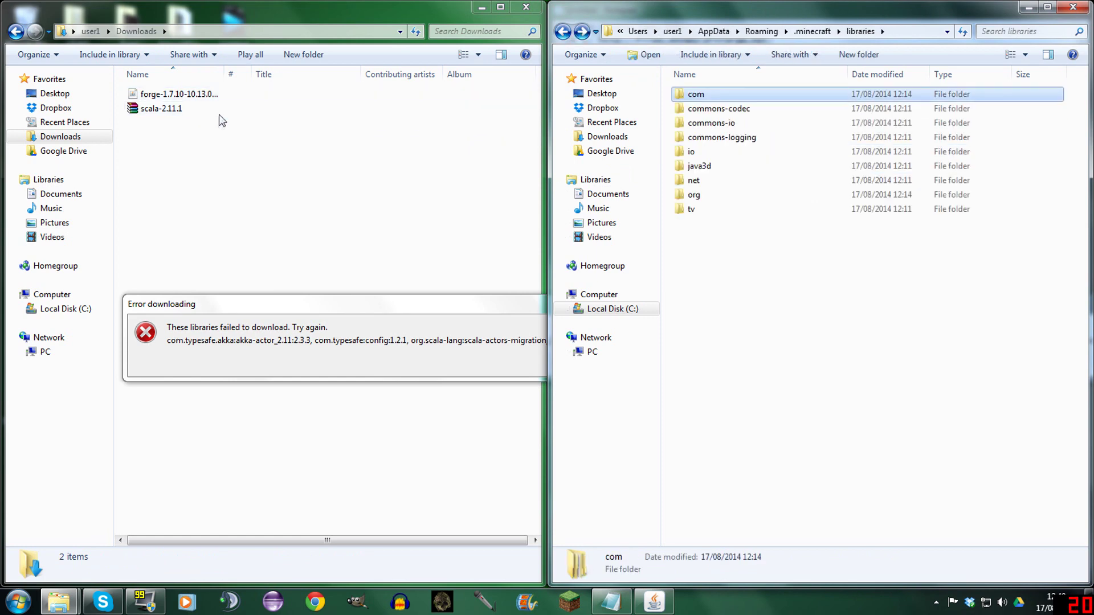
left_click(272, 308)
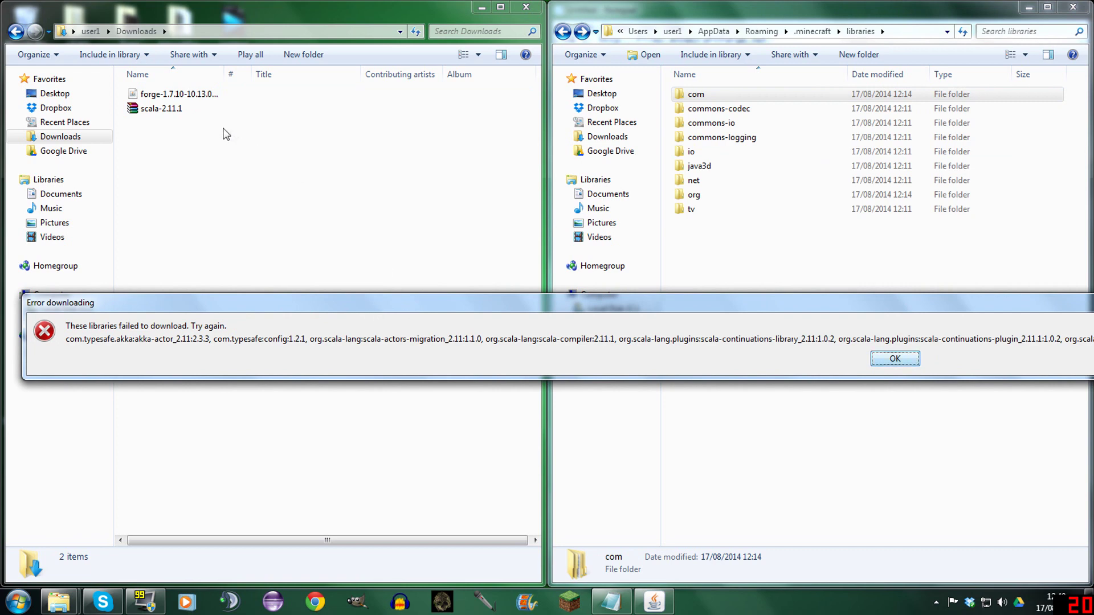
Open scala-2.11.1.zip in WinRAR on the left half at its scala-2.11.1 folder; open org in Explorer.
left_click(164, 109)
key("Return")
left_click_drag(344, 149, 1, 140)
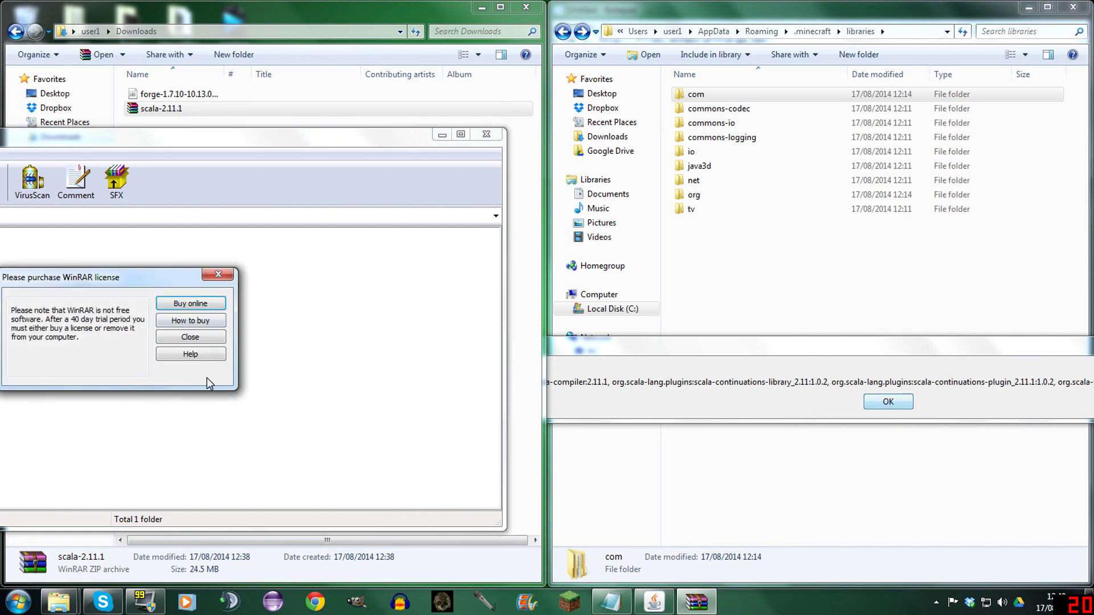
left_click(202, 341)
left_click_drag(294, 151, 3, 130)
key("Tab")
left_click(280, 150)
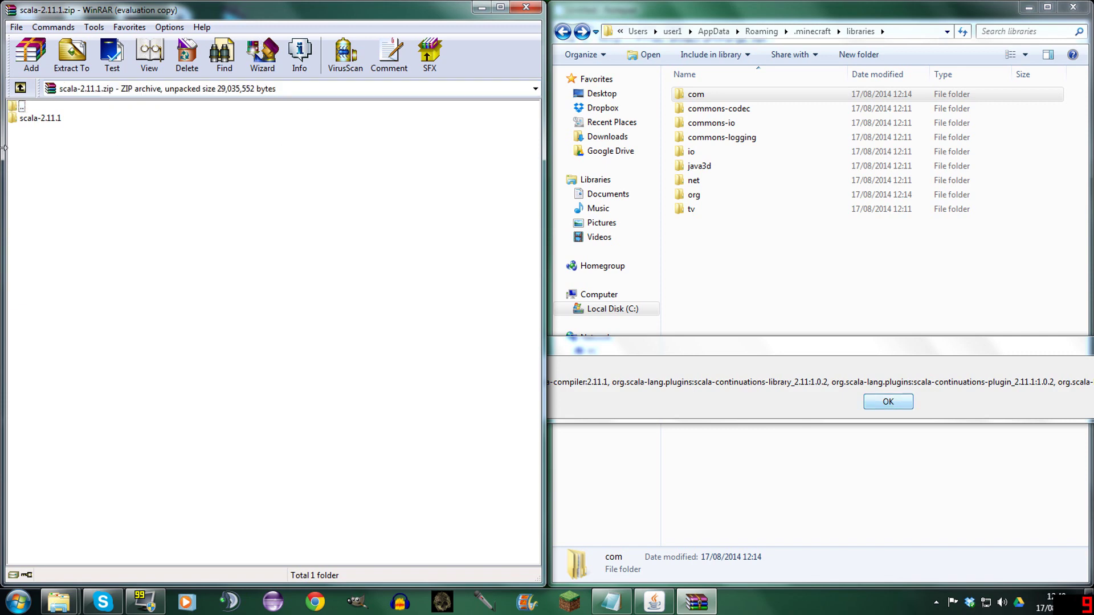
double_click(54, 117)
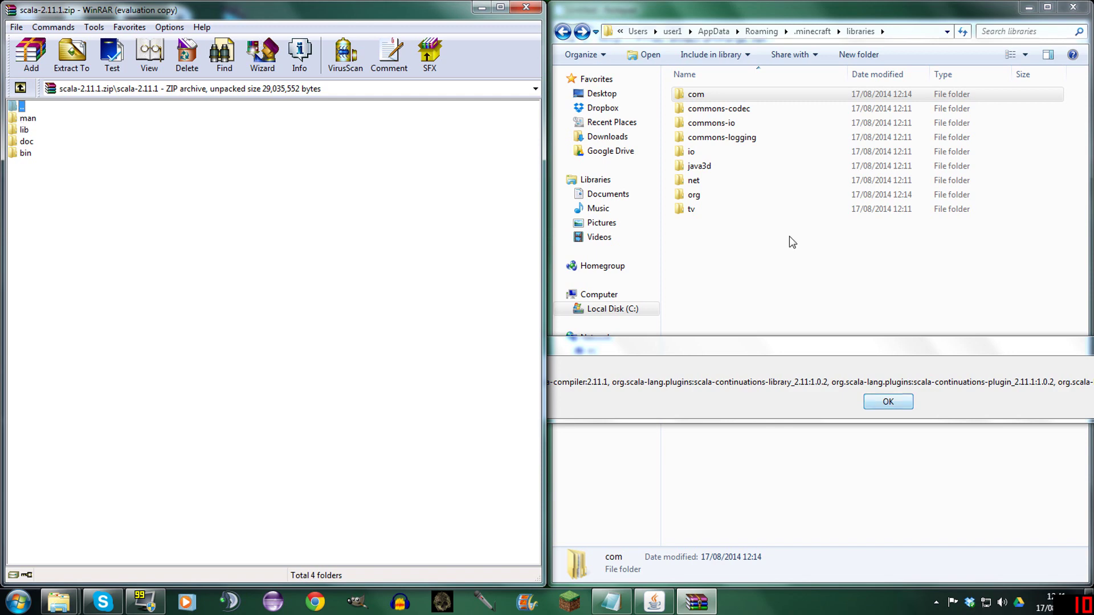
double_click(698, 195)
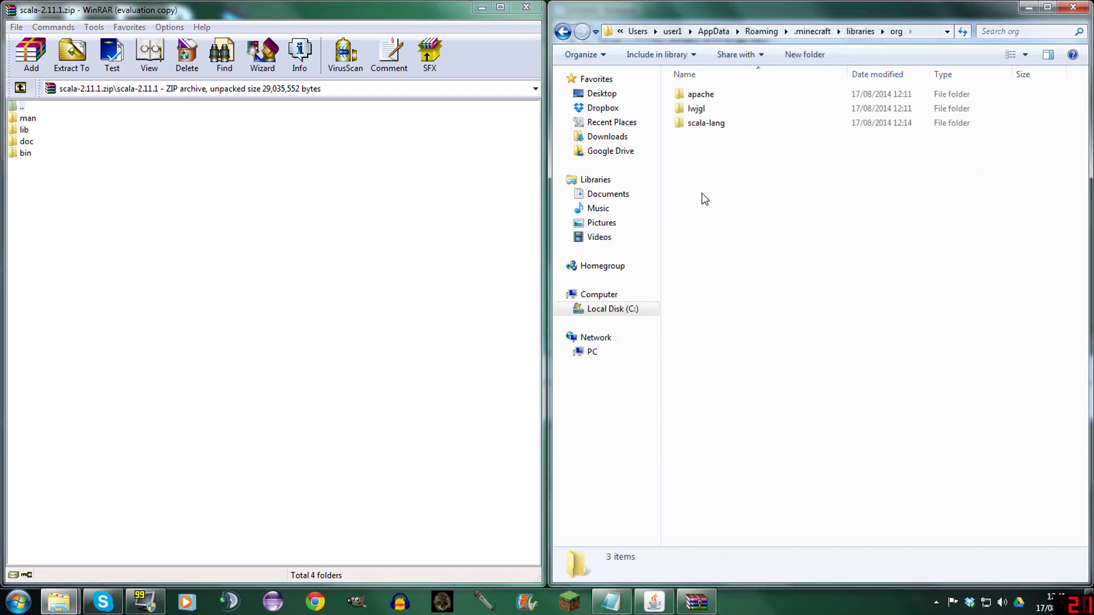
Open scala-lang in Explorer and the archive's lib folder of 13 jars in WinRAR.
double_click(705, 124)
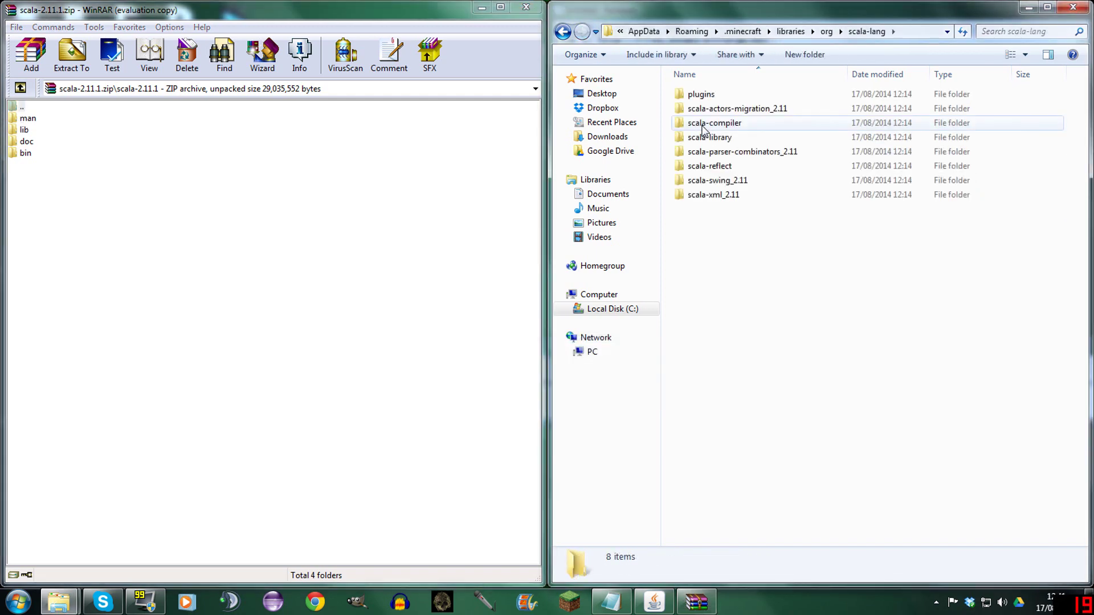
double_click(24, 134)
left_click_drag(56, 284, 54, 102)
left_click(163, 287)
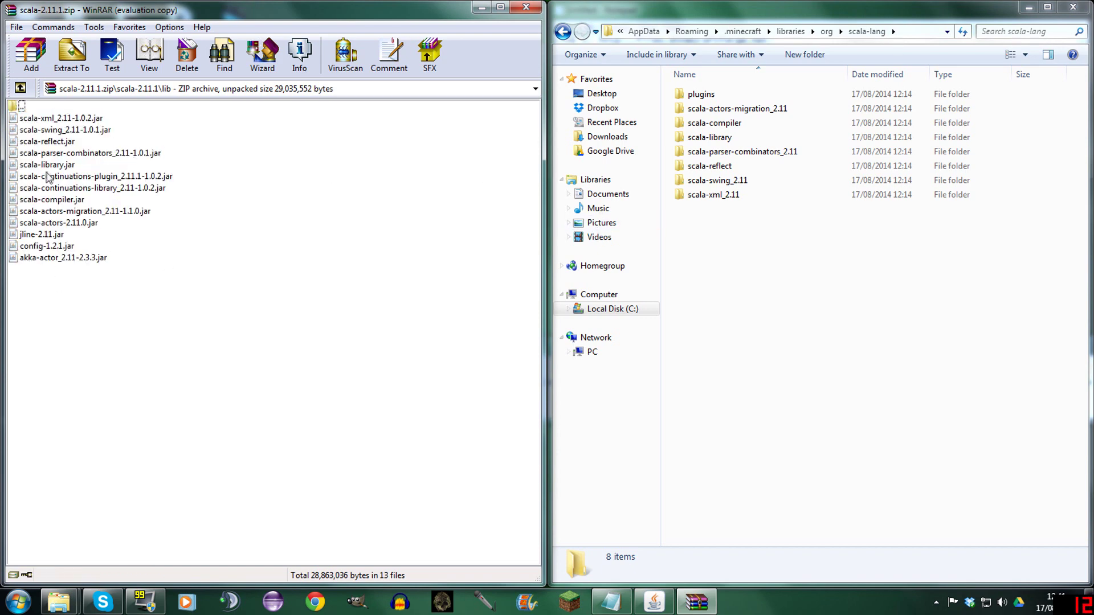
left_click_drag(45, 167, 655, 603)
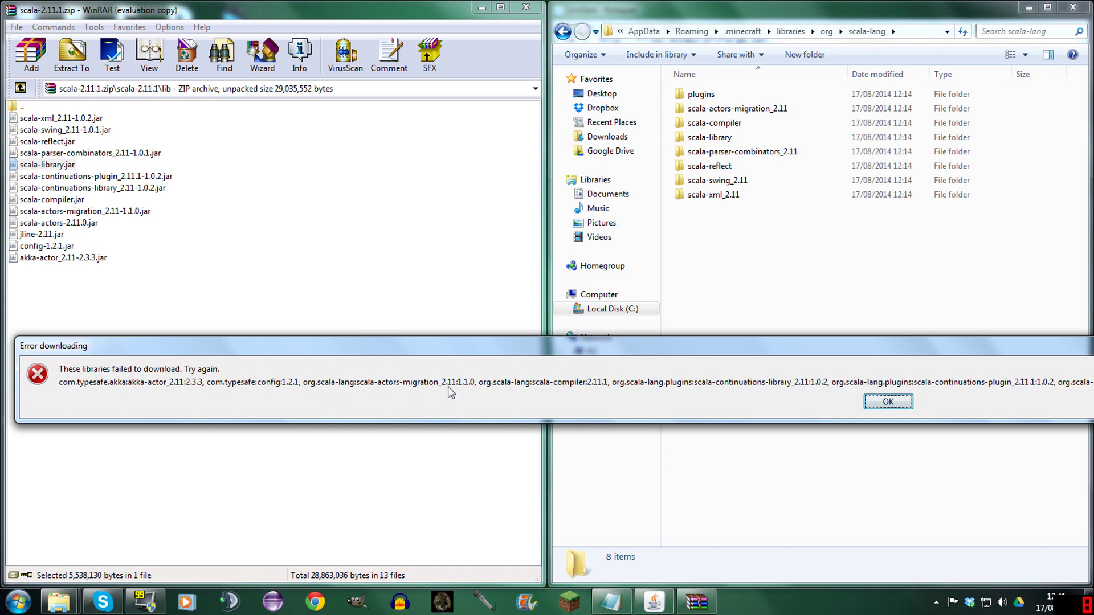
Copy scala-actors-migration_2.11-1.1.0.jar into scala-actors-migration_2.11\1.1.0.
left_click(83, 212)
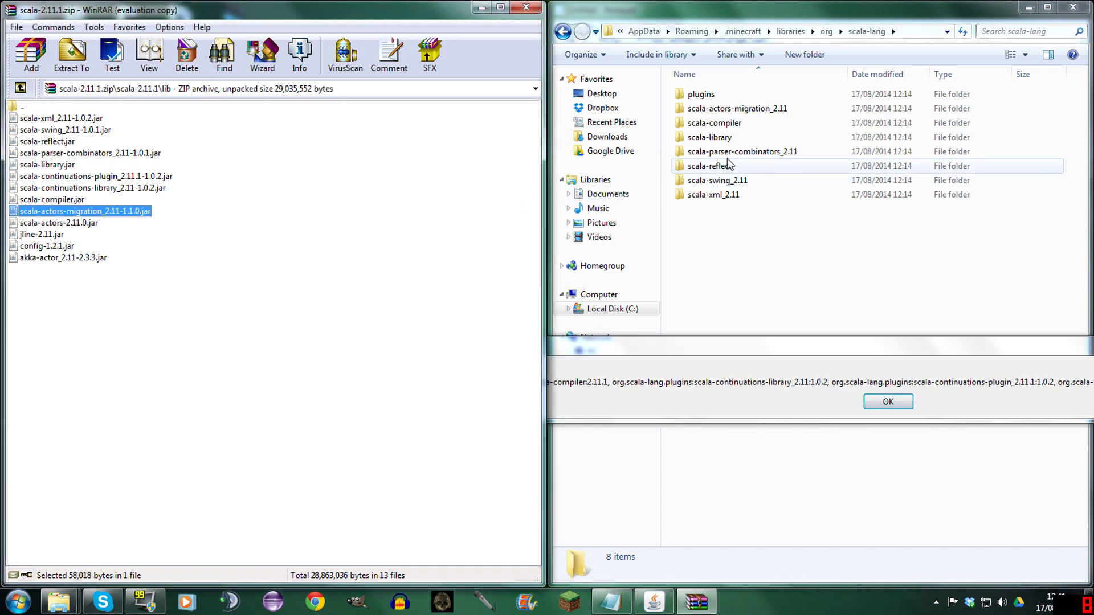
double_click(747, 110)
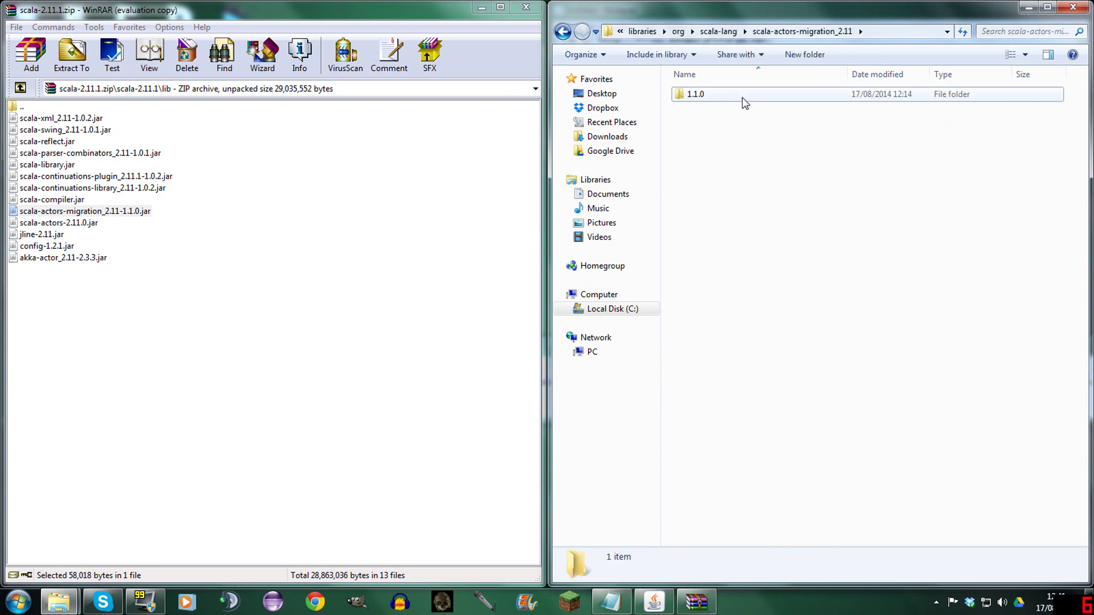
double_click(742, 96)
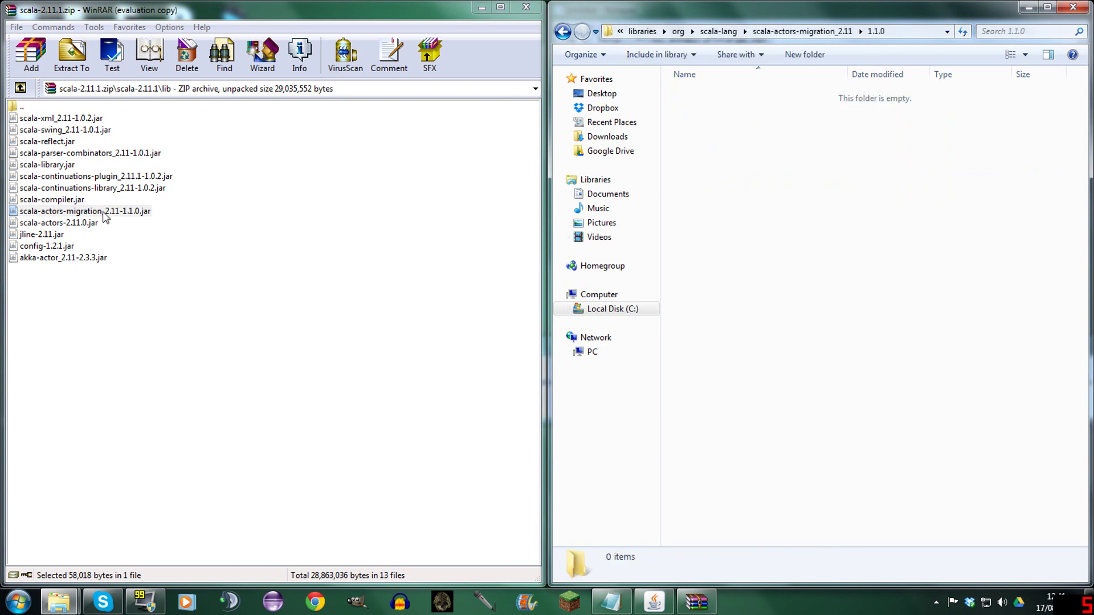
left_click_drag(105, 218, 771, 173)
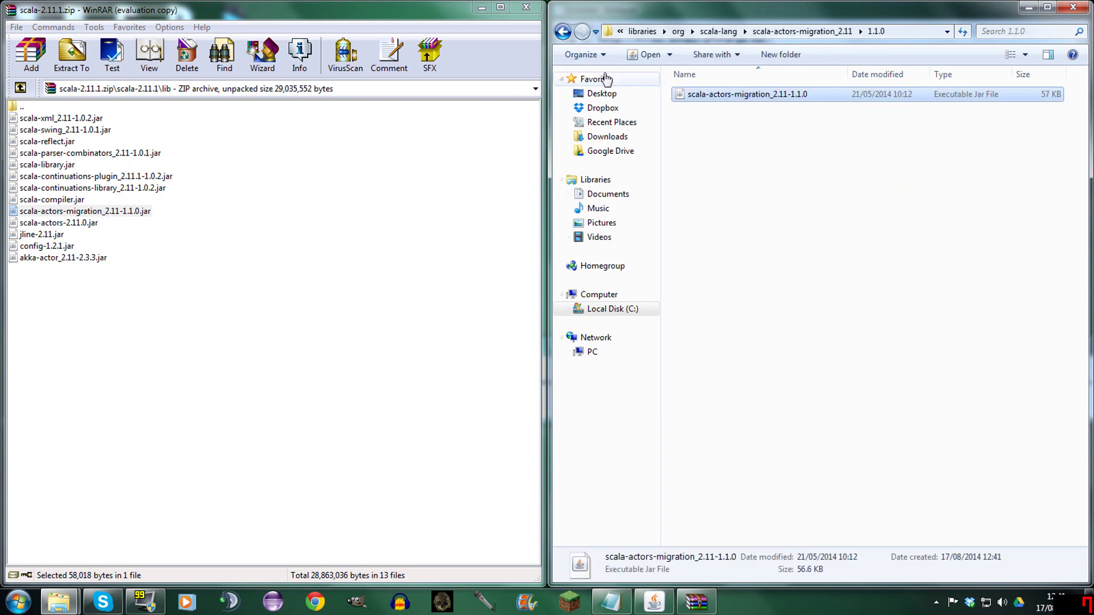
left_click(563, 31)
left_click(563, 32)
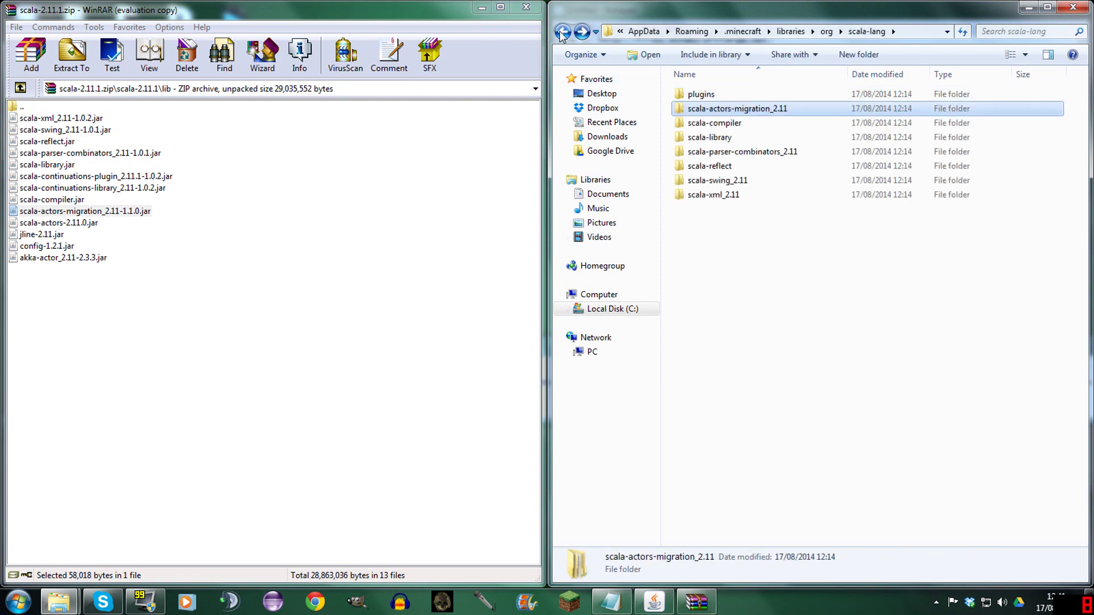
left_click(654, 603)
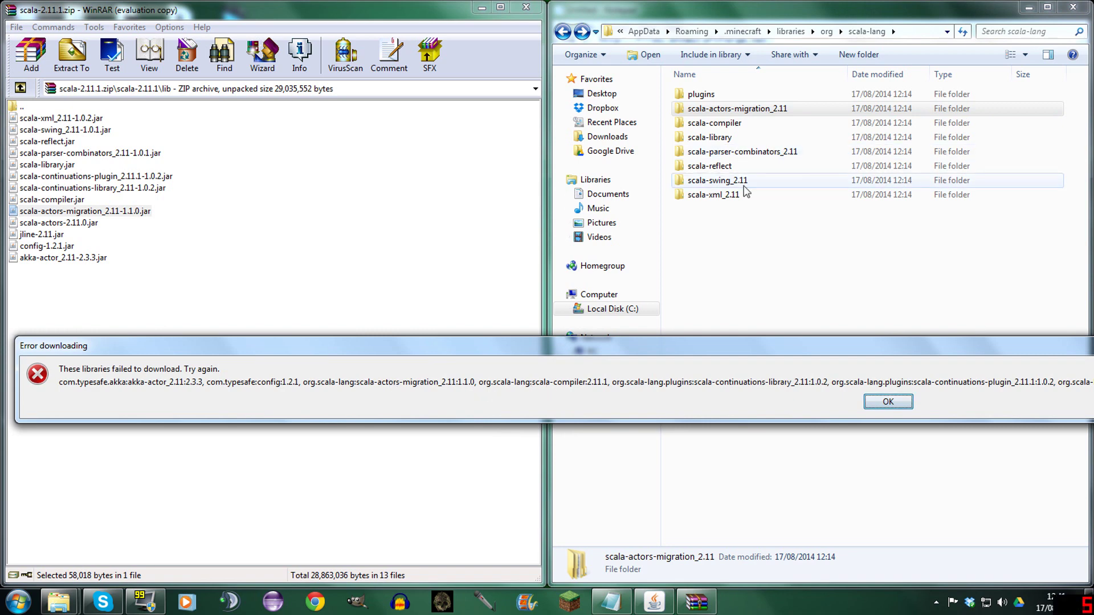
Copy scala-compiler.jar into scala-compiler\2.11.1 and recheck the failed-libraries list.
left_click(751, 120)
double_click(751, 123)
double_click(729, 97)
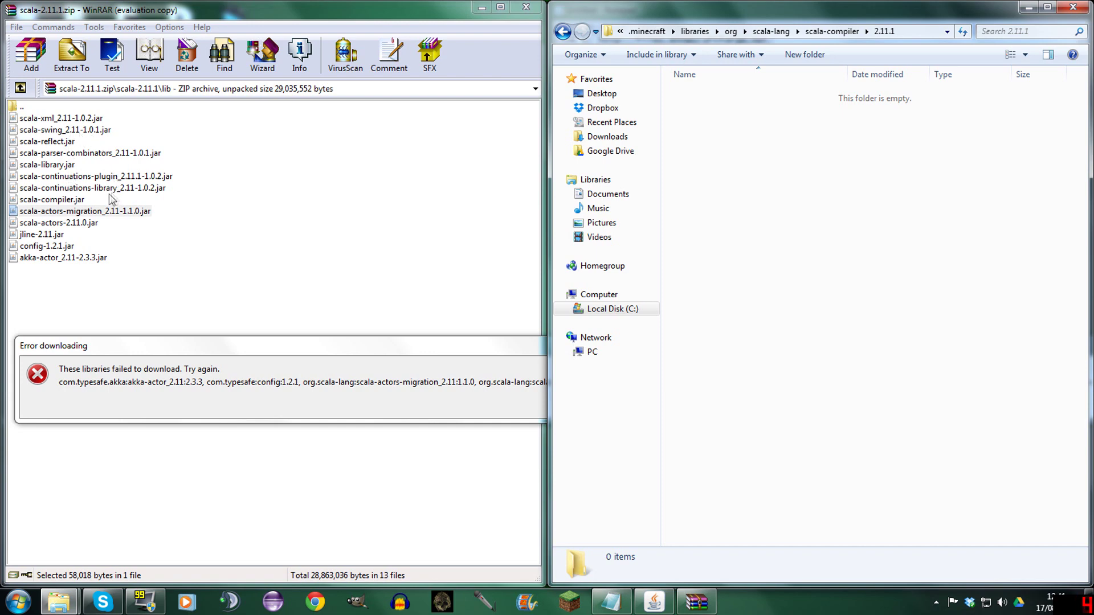
left_click_drag(63, 200, 679, 128)
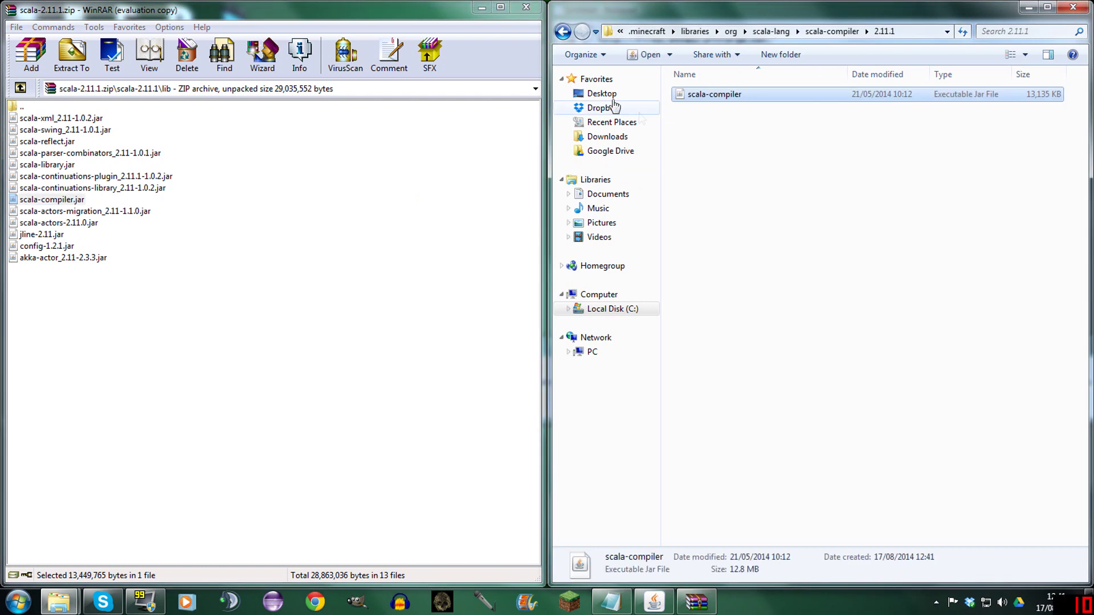
left_click(564, 32)
left_click(566, 32)
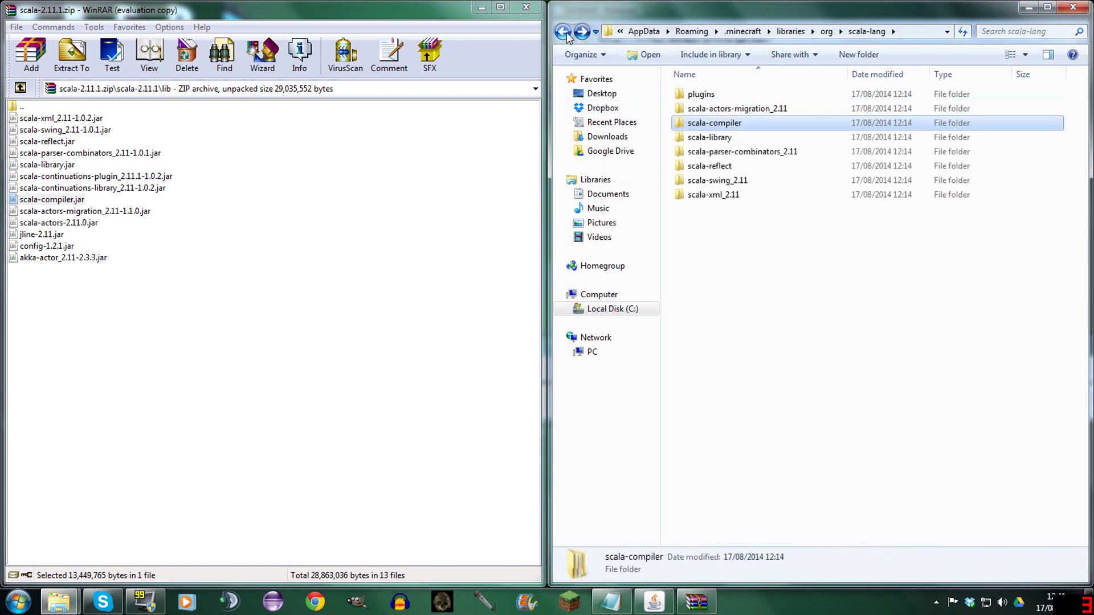
left_click(653, 601)
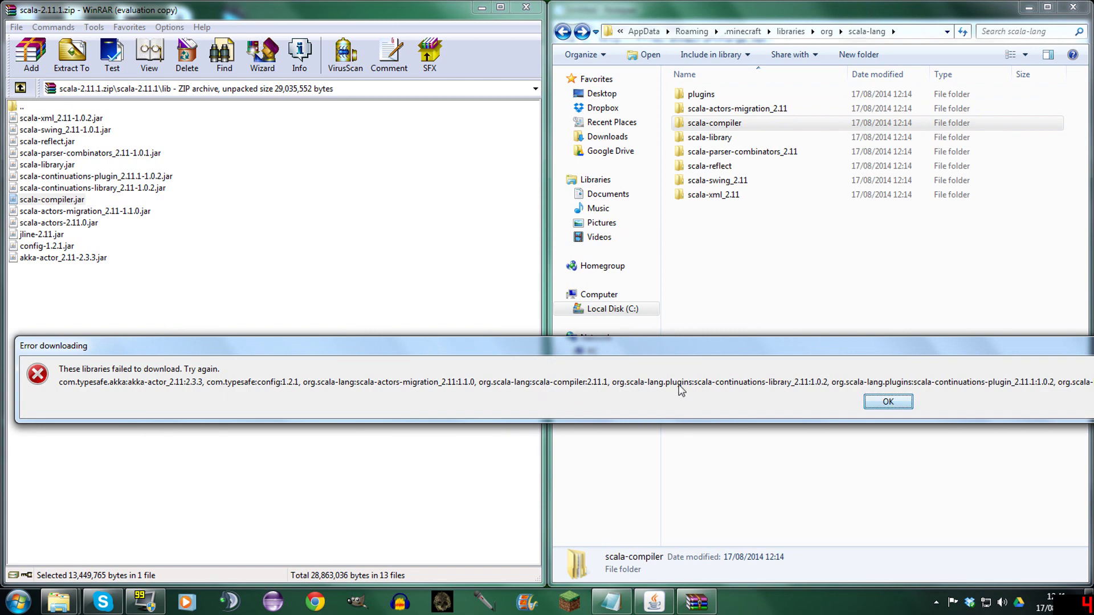
Copy scala-continuations-library_2.11-1.0.2.jar from the archive into scala-continuations-library_2.11\1.0.2.
double_click(723, 95)
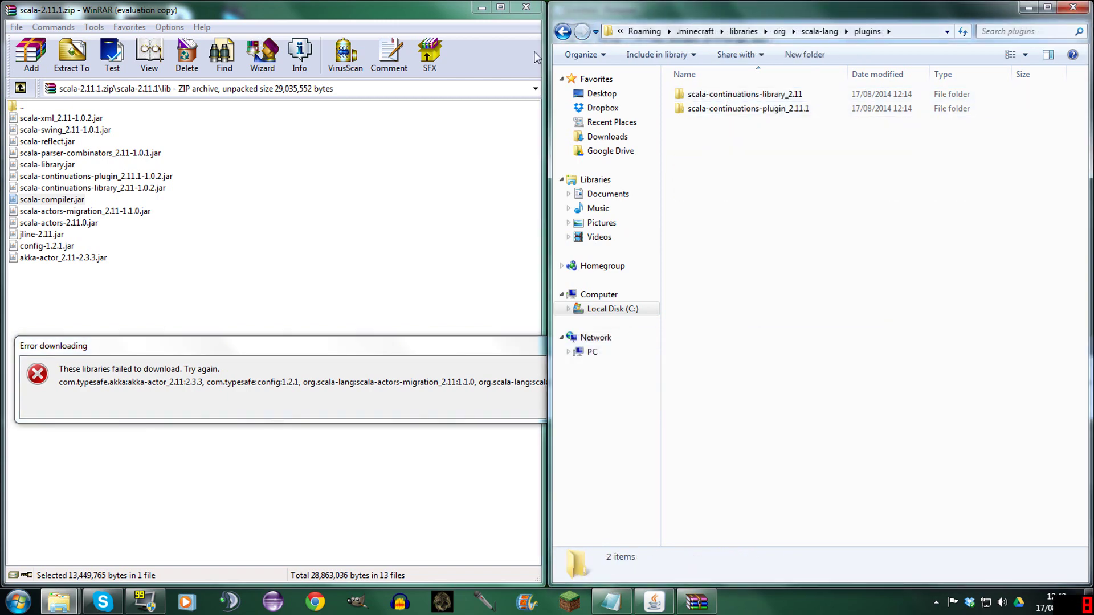
double_click(754, 95)
double_click(741, 96)
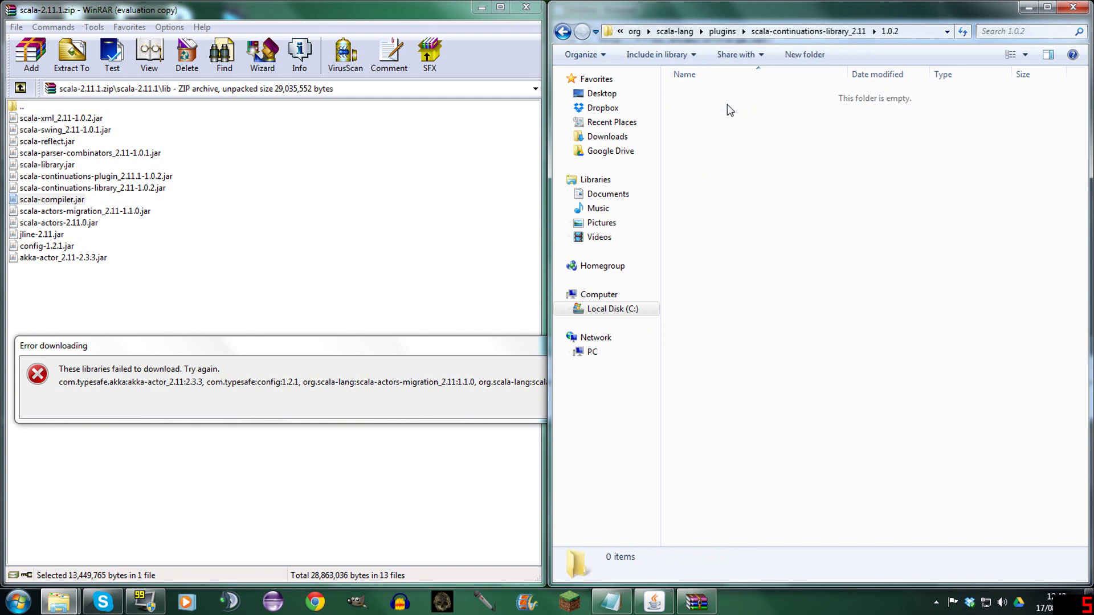
left_click_drag(97, 188, 798, 176)
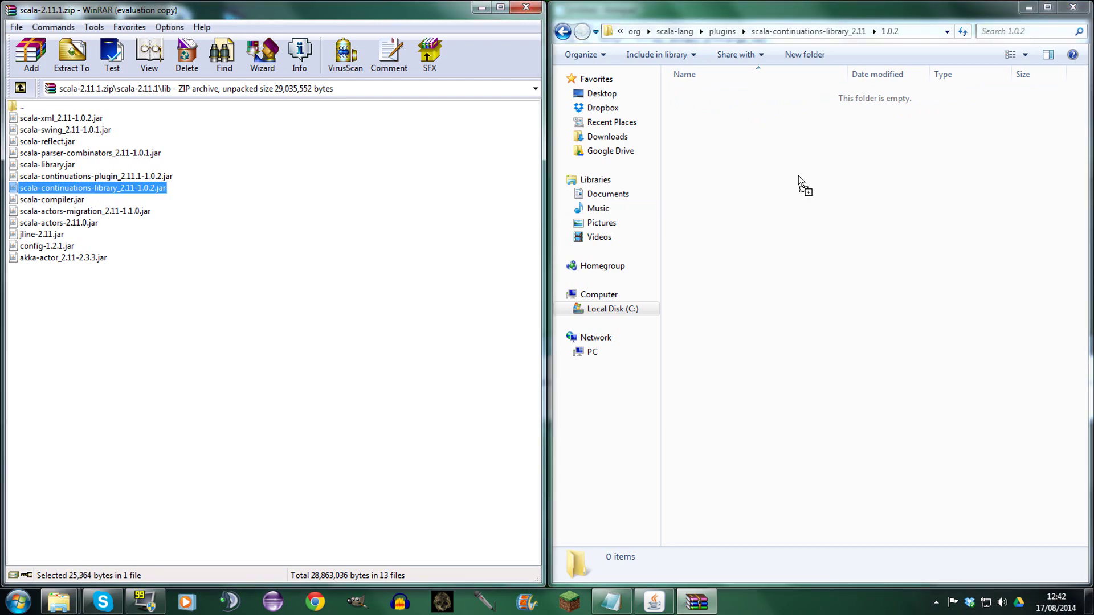
left_click(564, 33)
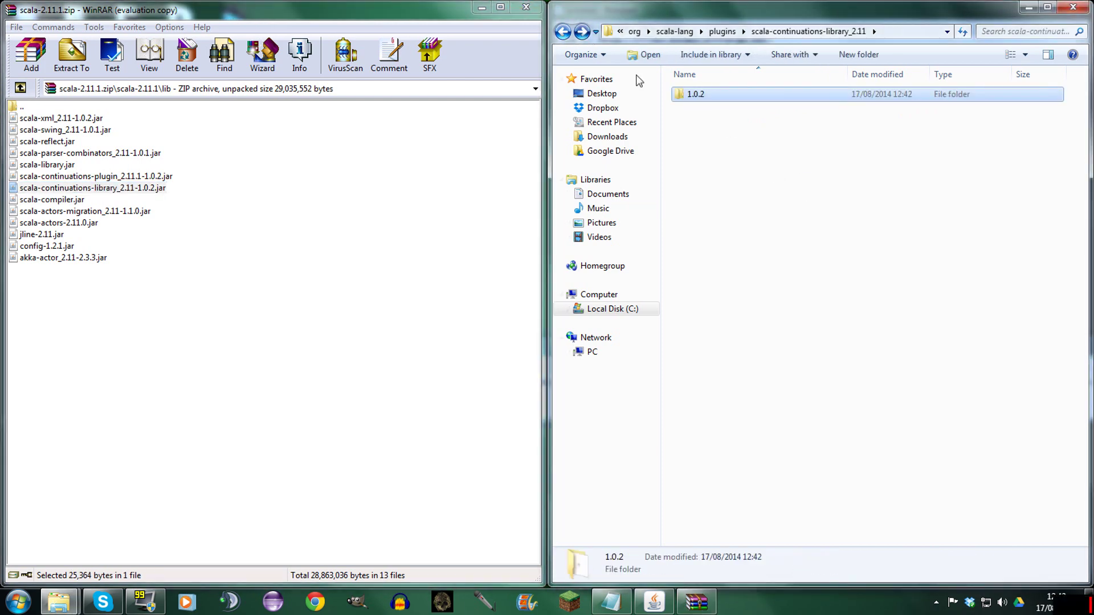
left_click(564, 32)
Copy scala-continuations-plugin_2.11.1-1.0.2.jar into its 1.0.2 folder and return to scala-lang.
double_click(726, 109)
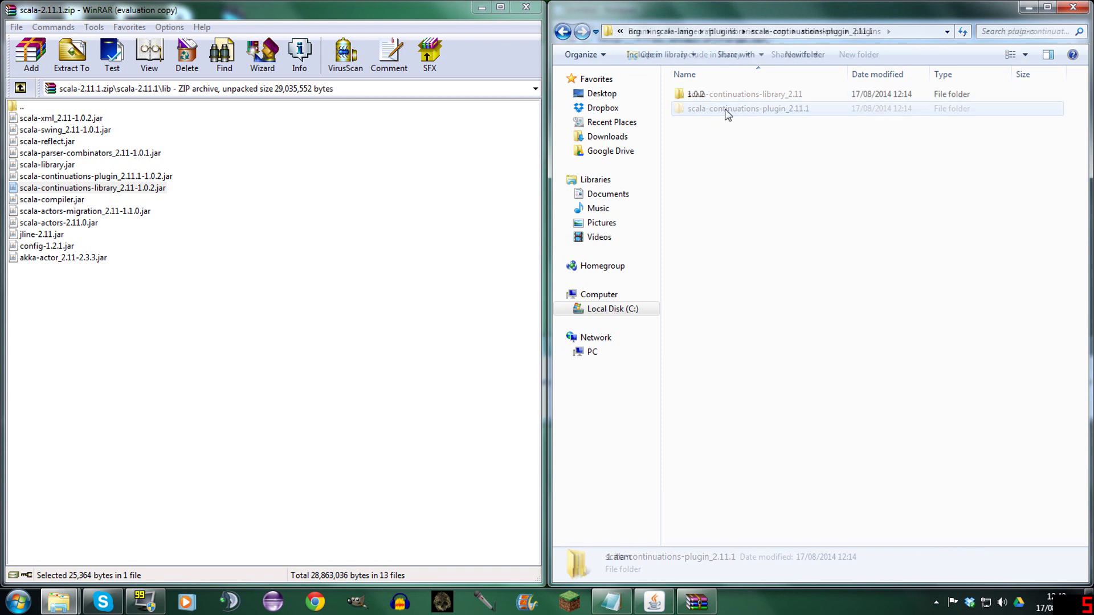
left_click(686, 96)
double_click(686, 96)
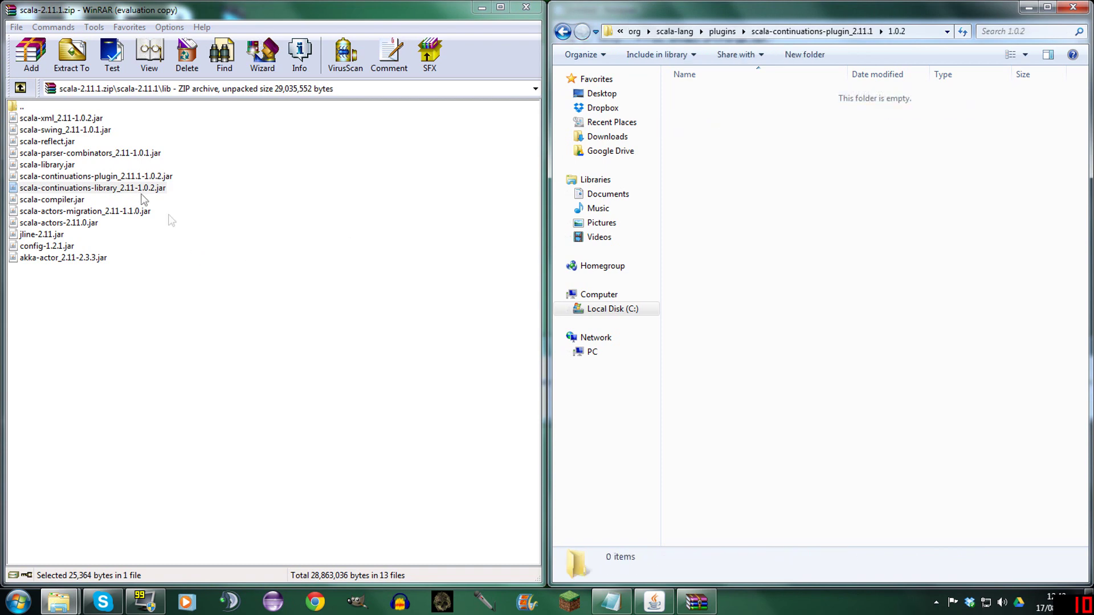
left_click_drag(144, 177, 150, 178)
left_click_drag(731, 199, 731, 201)
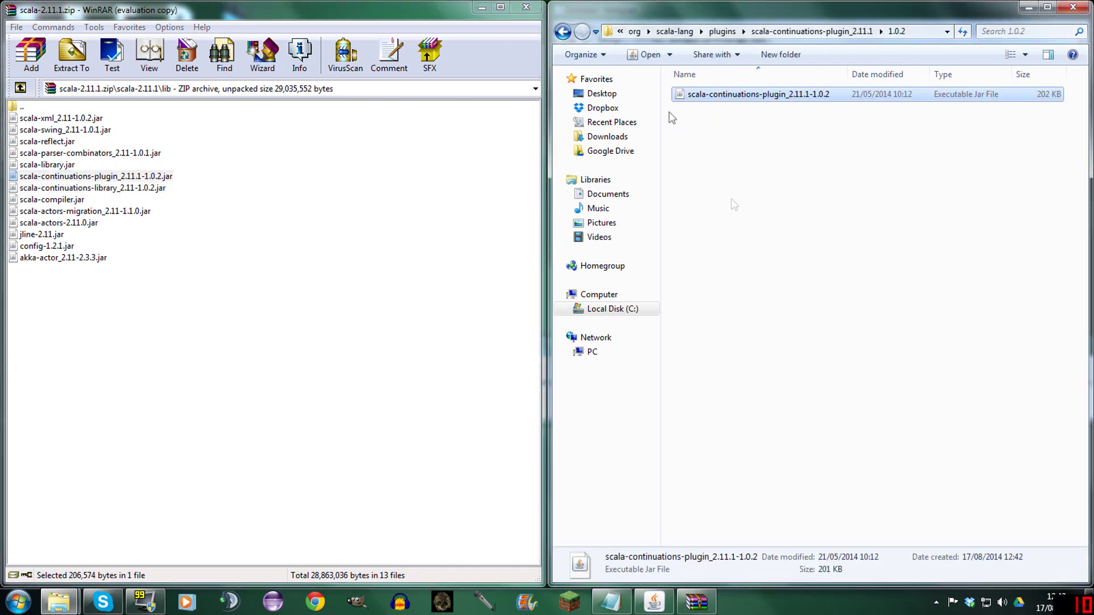
left_click(563, 33)
left_click(563, 32)
left_click(563, 32)
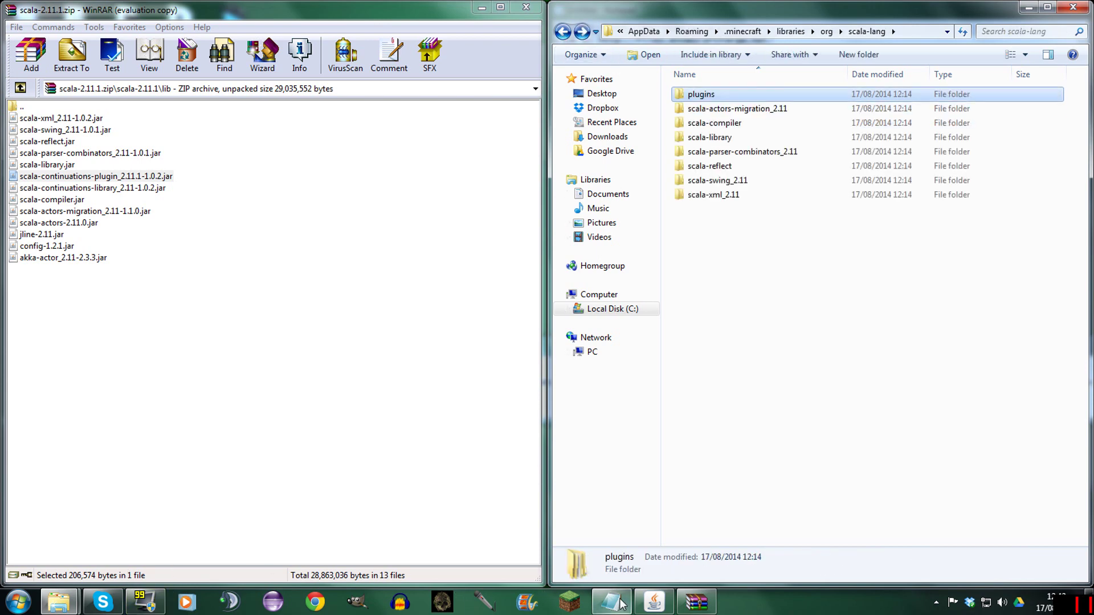
left_click(654, 601)
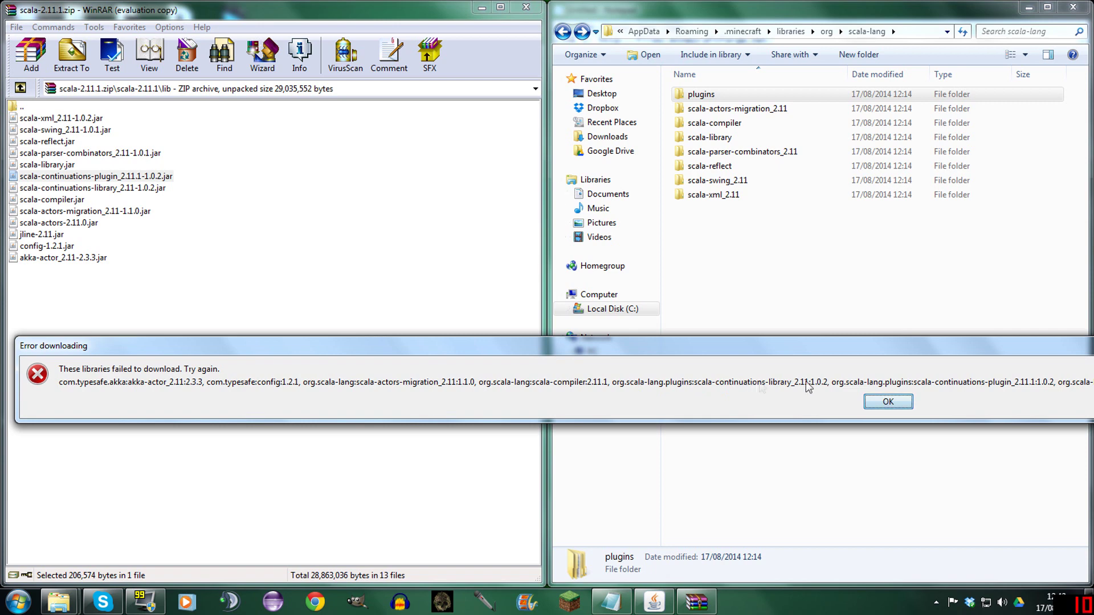
Move the error messages aside and extract scala-library.jar into scala-library\2.11.1.
left_click_drag(994, 355, 833, 361)
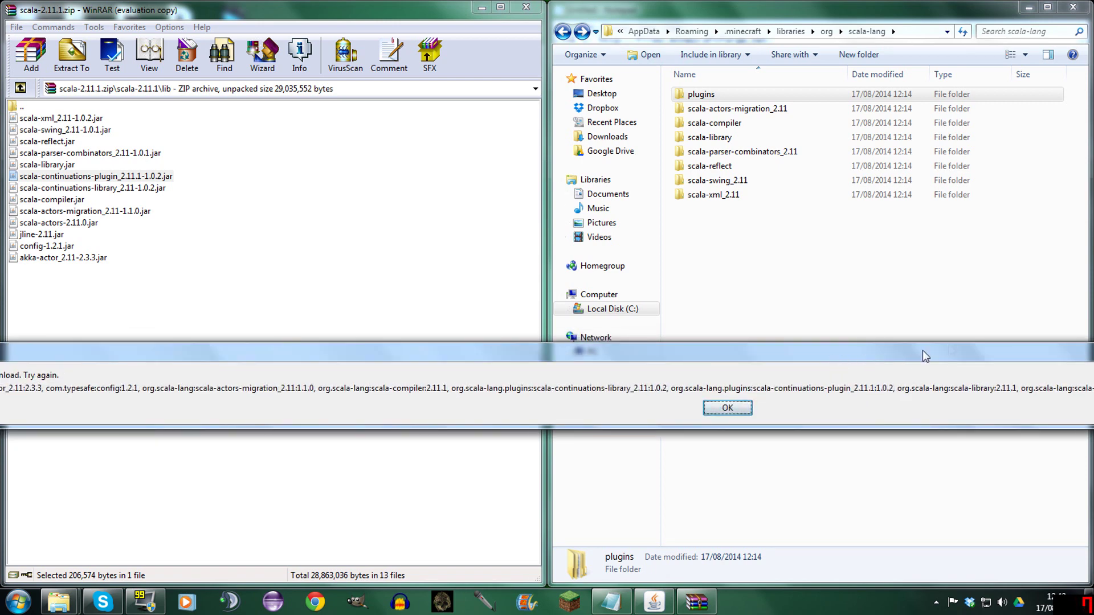
left_click_drag(922, 351, 493, 376)
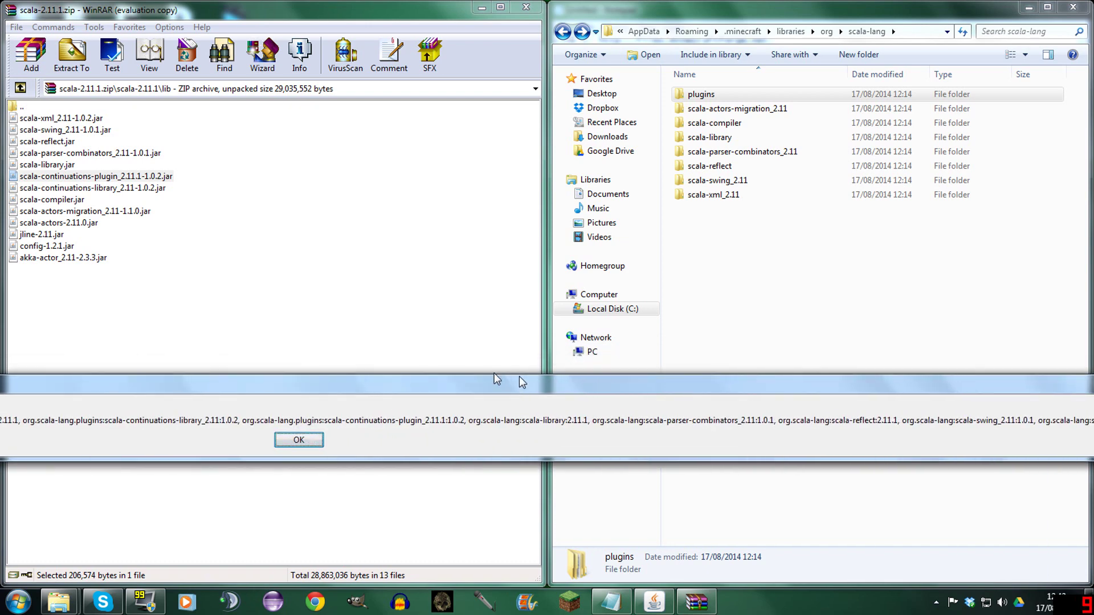
double_click(725, 136)
double_click(696, 96)
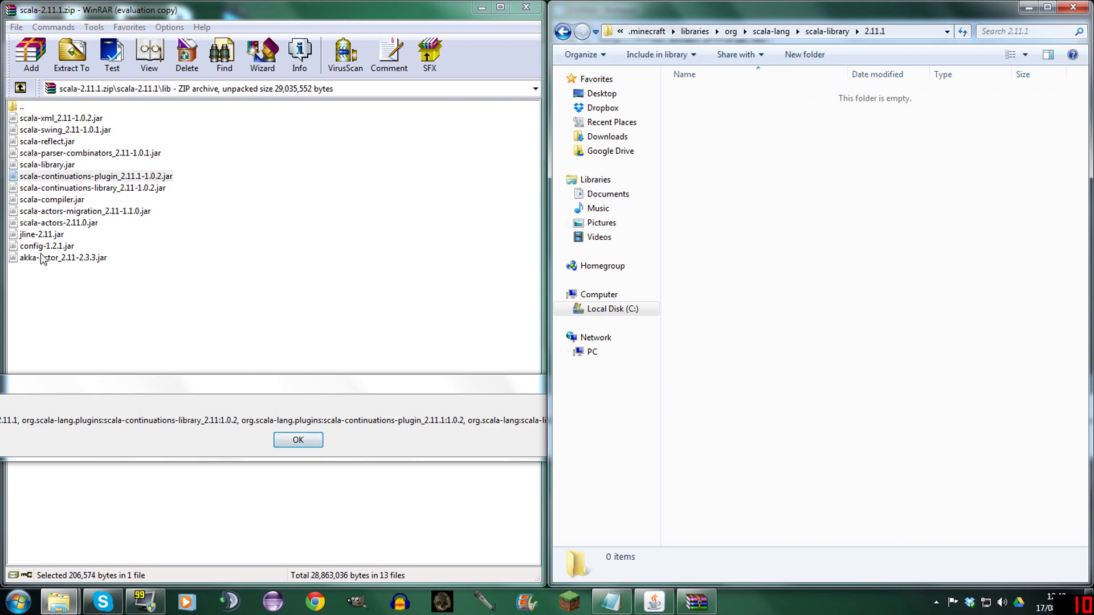
left_click_drag(47, 165, 735, 191)
left_click(568, 33)
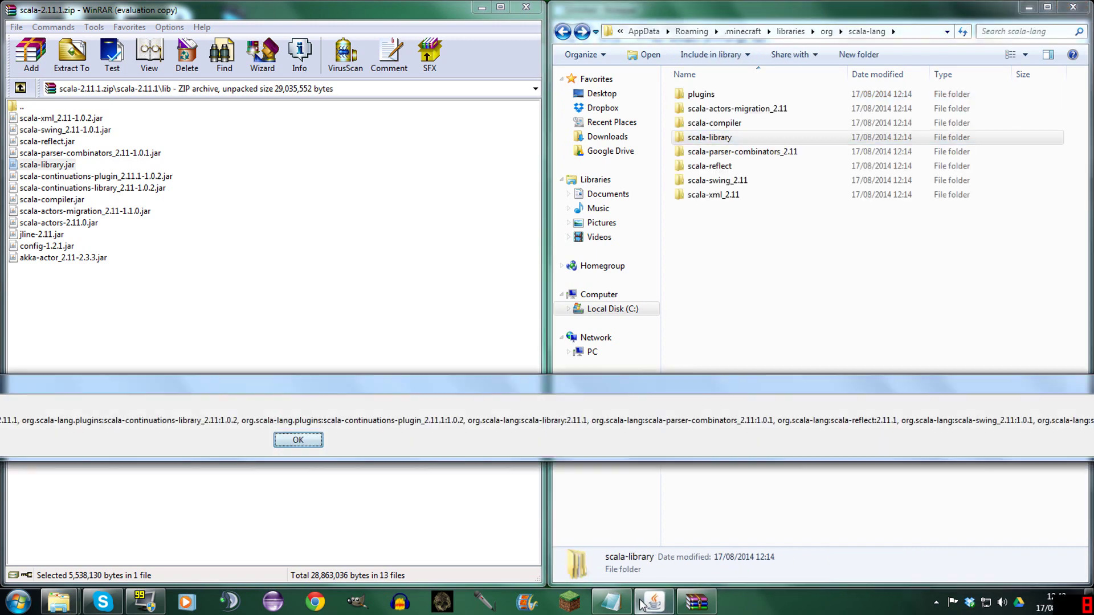
Extract scala-parser-combinators_2.11-1.0.1.jar into scala-parser-combinators_2.11\1.0.1 and return to scala-lang.
left_click_drag(866, 387, 788, 381)
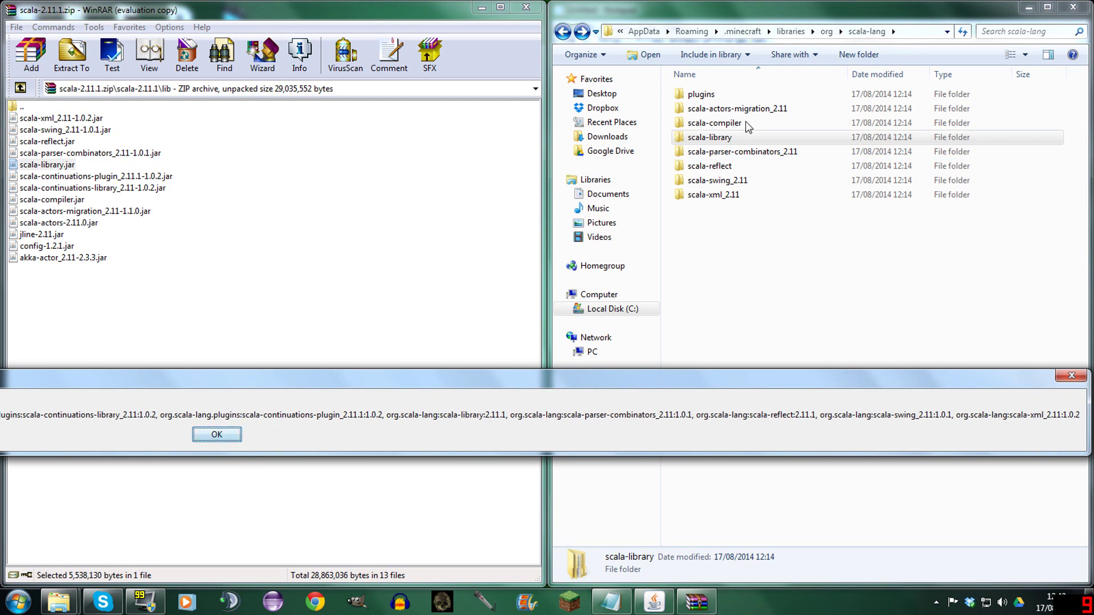
left_click(749, 157)
double_click(749, 154)
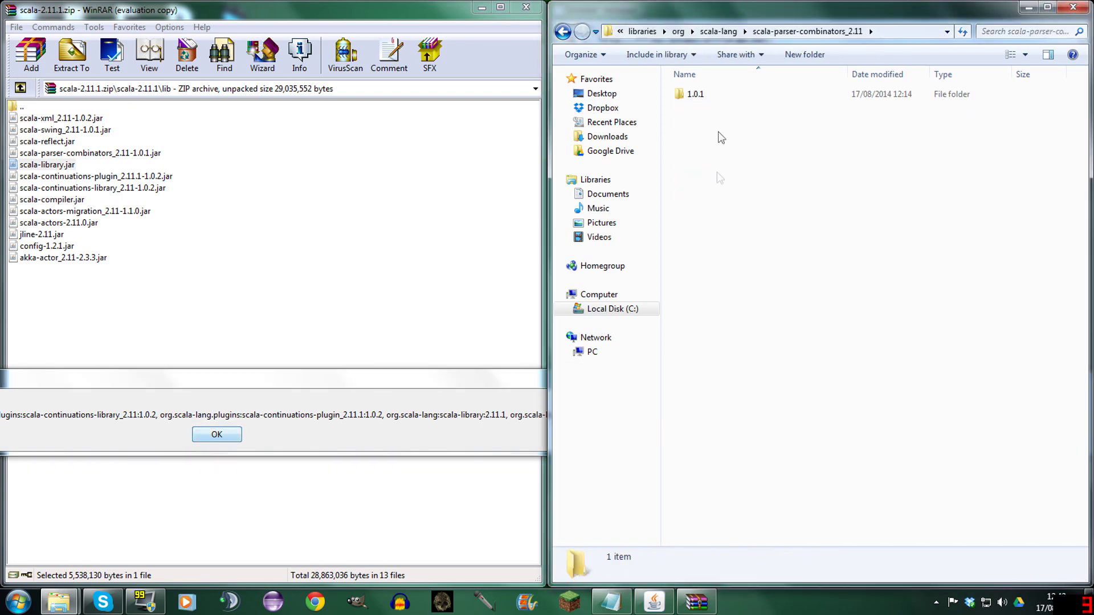
double_click(709, 98)
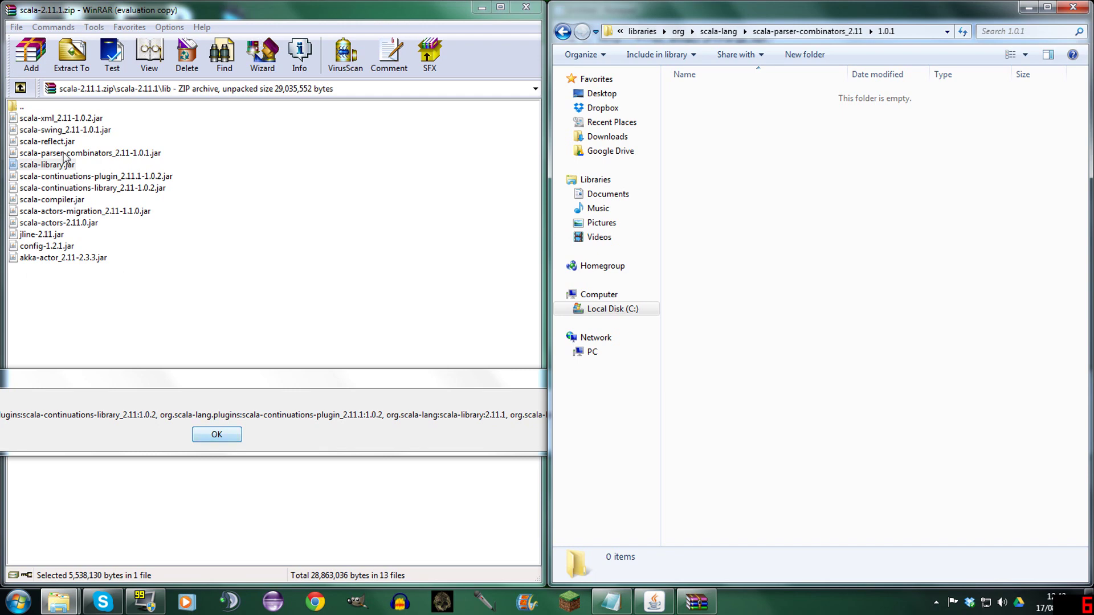
left_click_drag(60, 155, 764, 157)
left_click(563, 32)
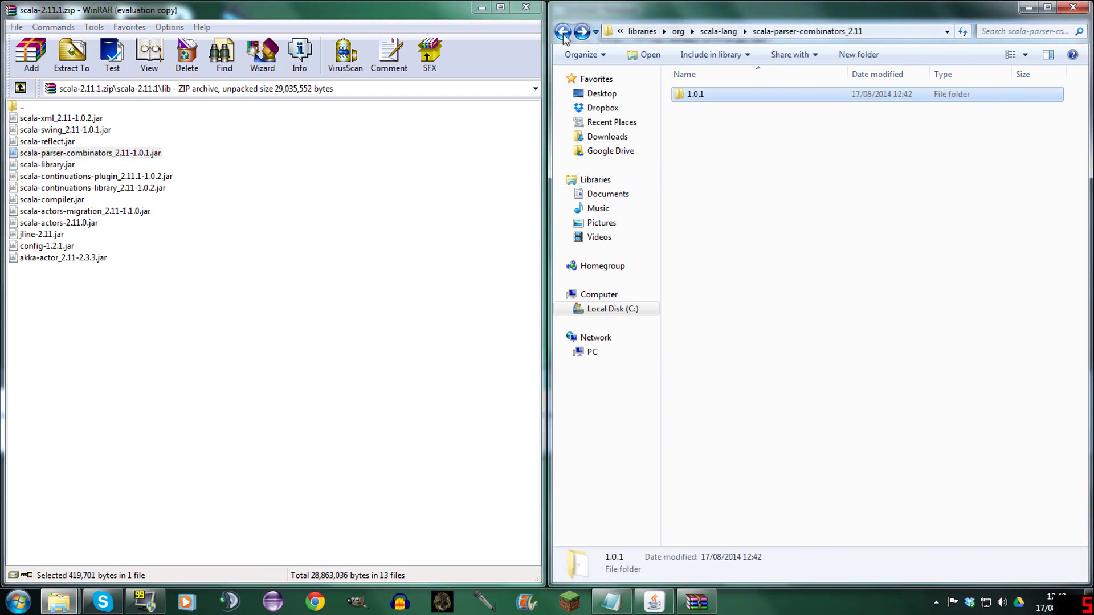
left_click(563, 32)
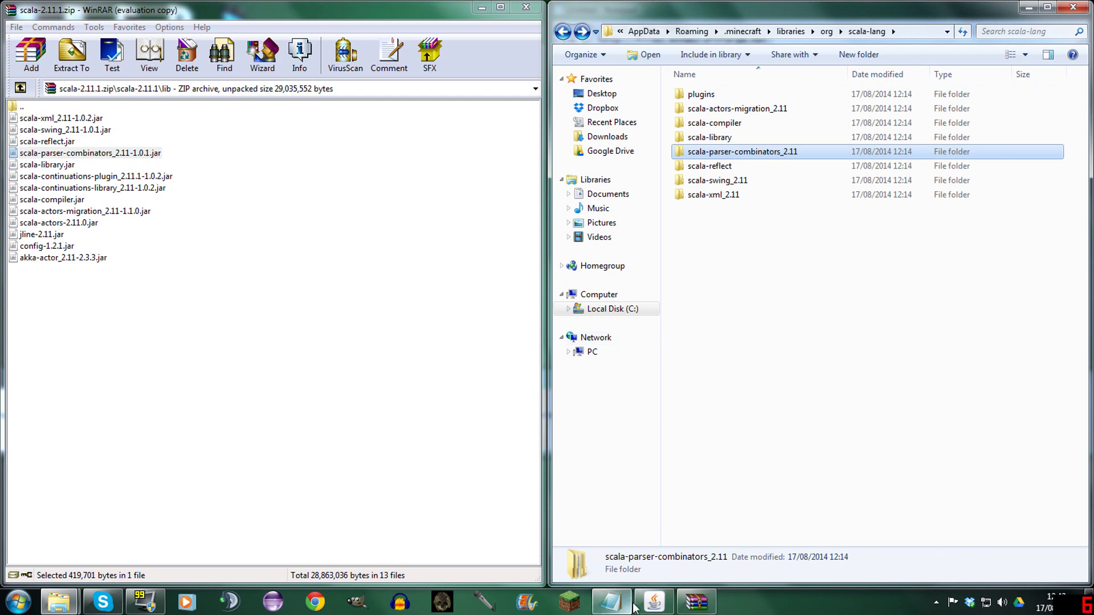
left_click(653, 602)
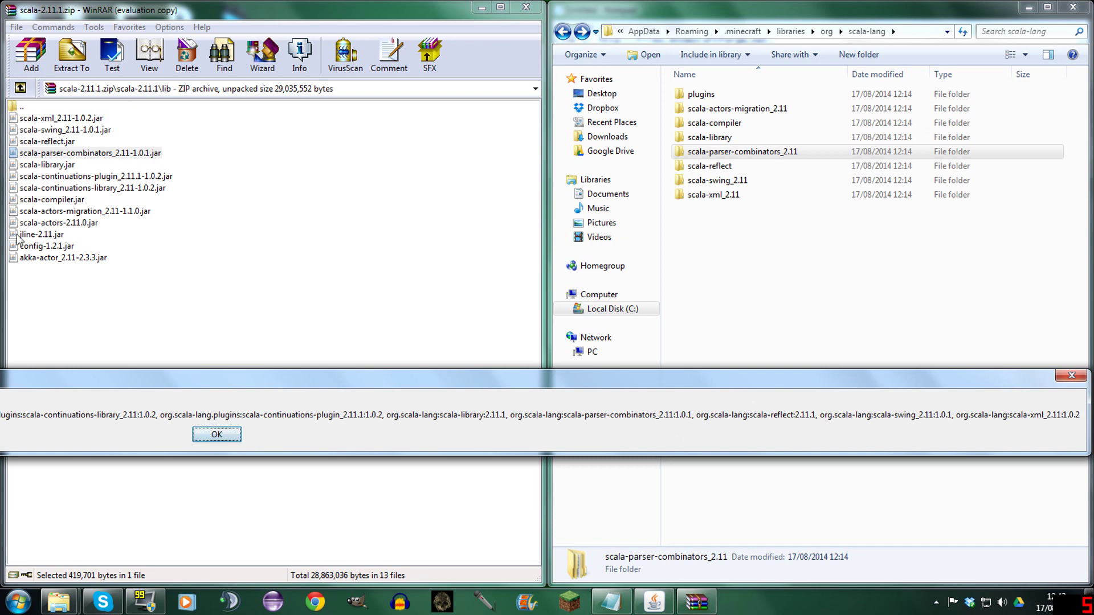
Put scala-reflect.jar into scala-reflect\2.11.1, deleting the scala-swing jar dropped there by mistake.
double_click(711, 167)
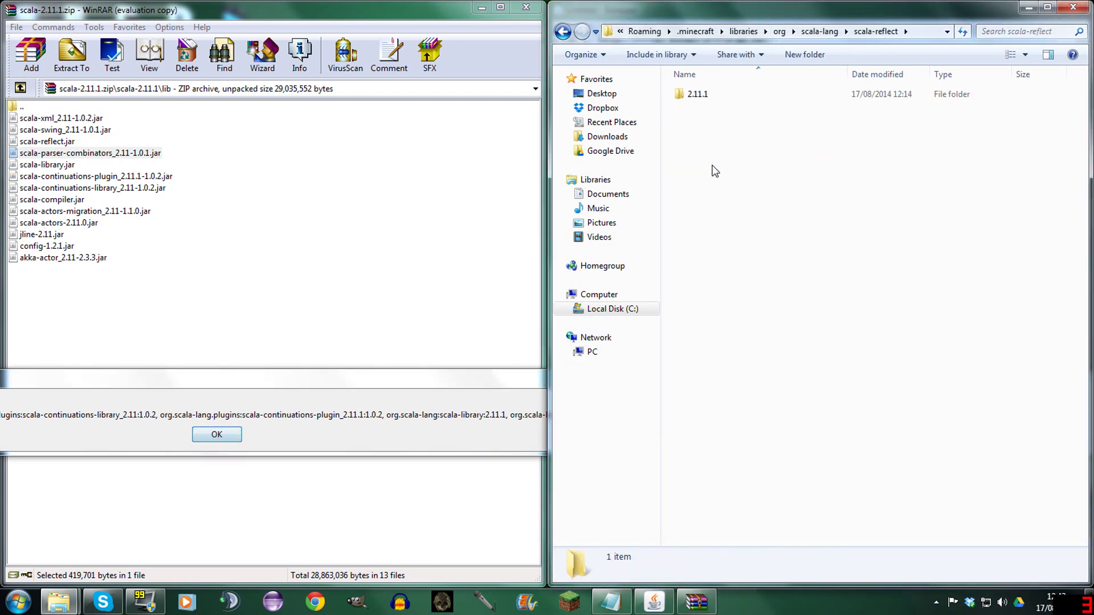
double_click(705, 97)
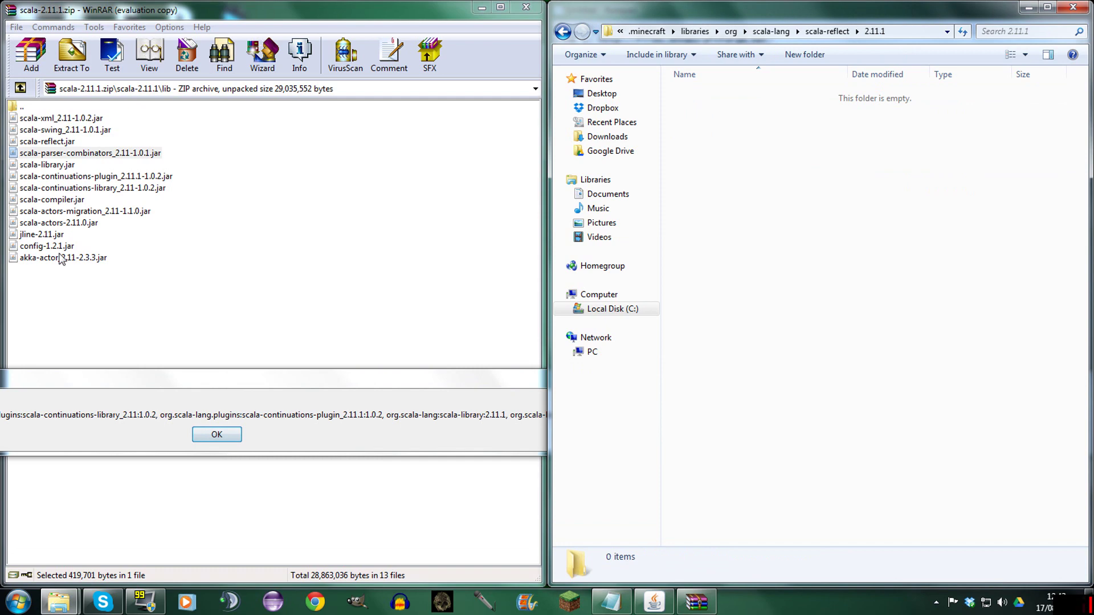
left_click_drag(51, 131, 741, 171)
left_click(563, 32)
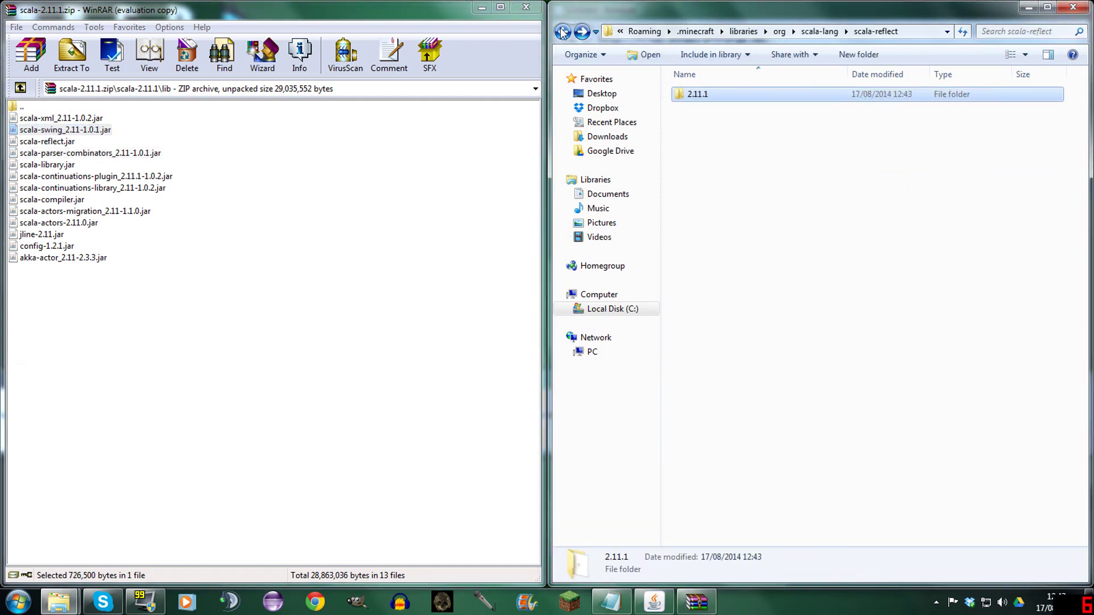
left_click(562, 32)
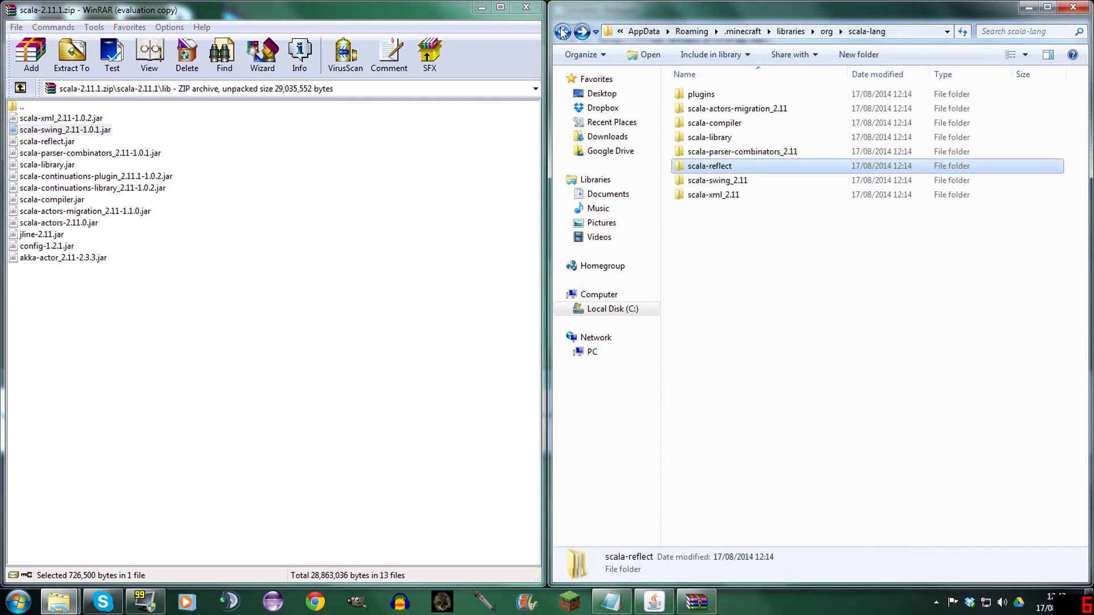
double_click(734, 167)
double_click(698, 94)
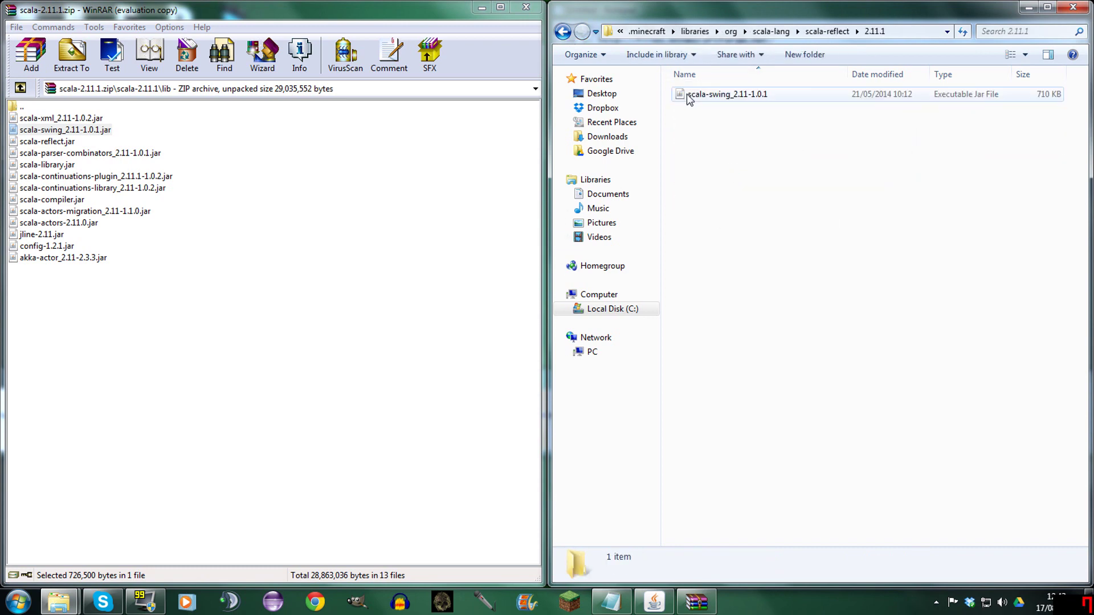
left_click(690, 95)
key("Delete")
key("Return")
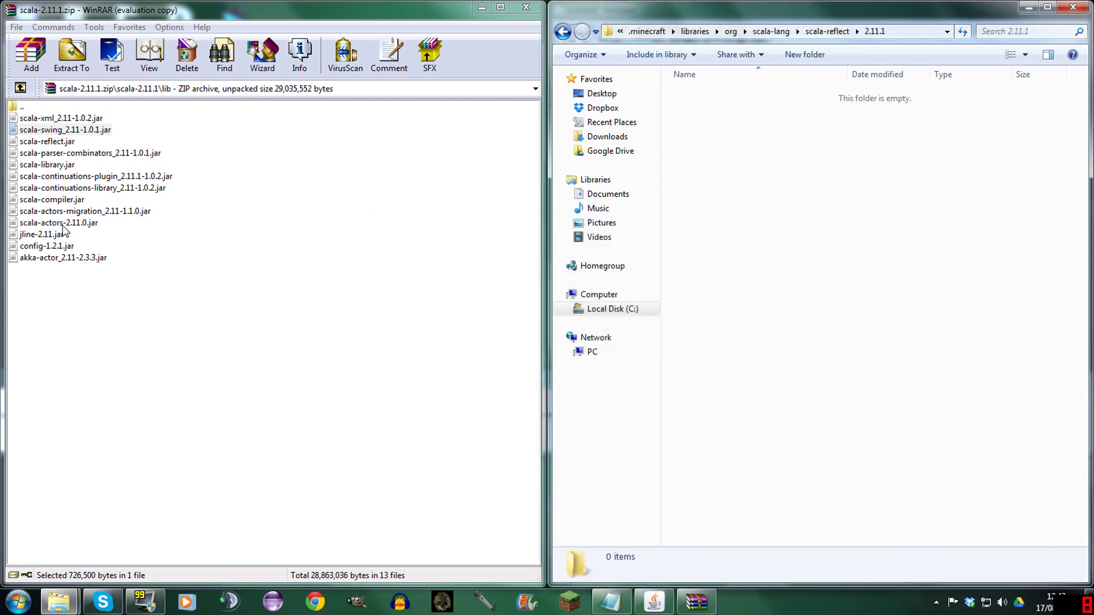
left_click_drag(47, 142, 769, 151)
left_click(563, 32)
left_click(561, 33)
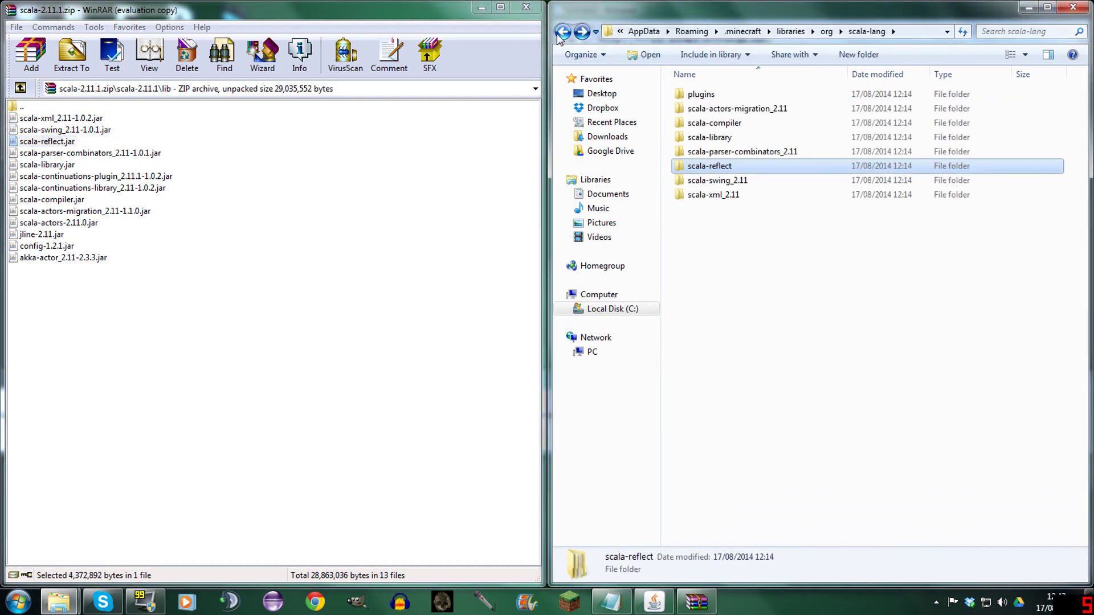
Extract scala-swing_2.11-1.0.1.jar into scala-swing_2.11\1.0.1.
double_click(734, 182)
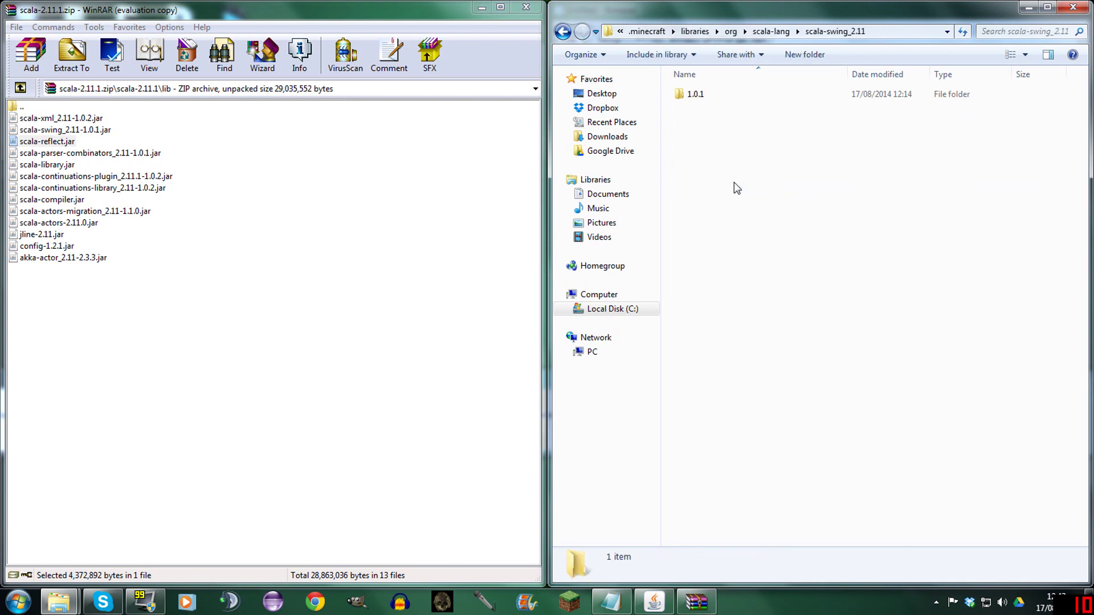
double_click(713, 94)
left_click_drag(68, 130, 719, 145)
left_click(714, 173)
left_click(562, 31)
left_click(563, 32)
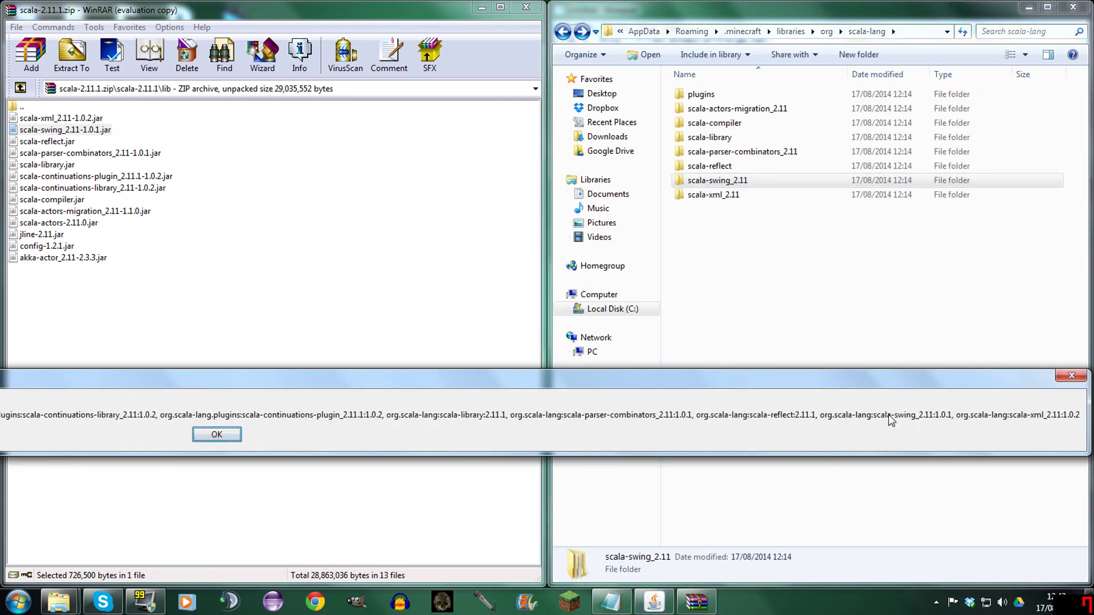
Close the missing-libraries message and extract scala-xml_2.11-1.0.2.jar into scala-xml_2.11\1.0.2.
left_click(1070, 376)
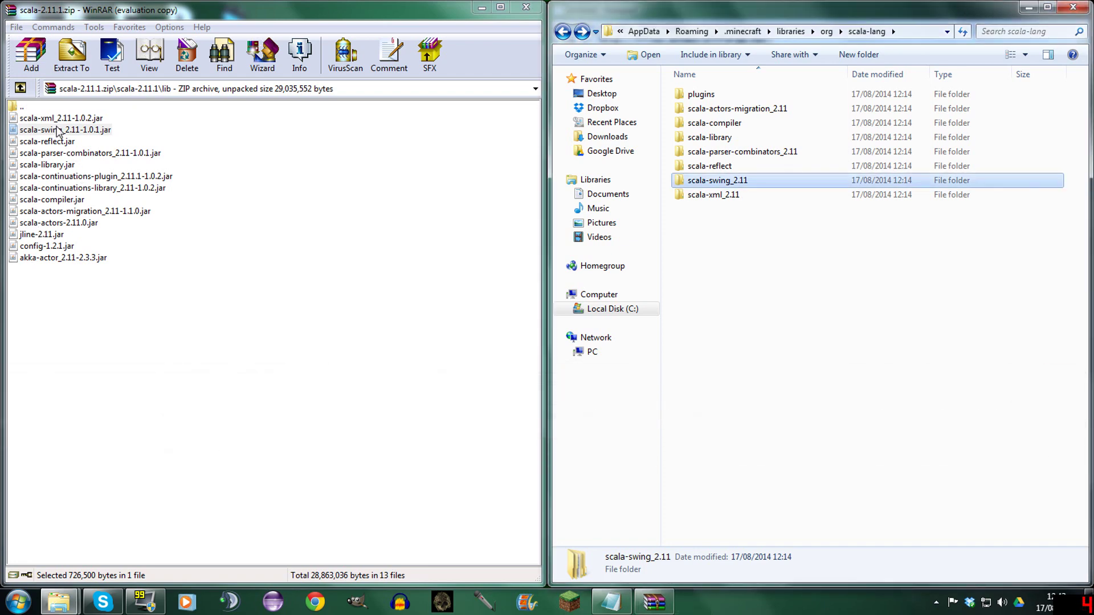
double_click(712, 193)
double_click(698, 95)
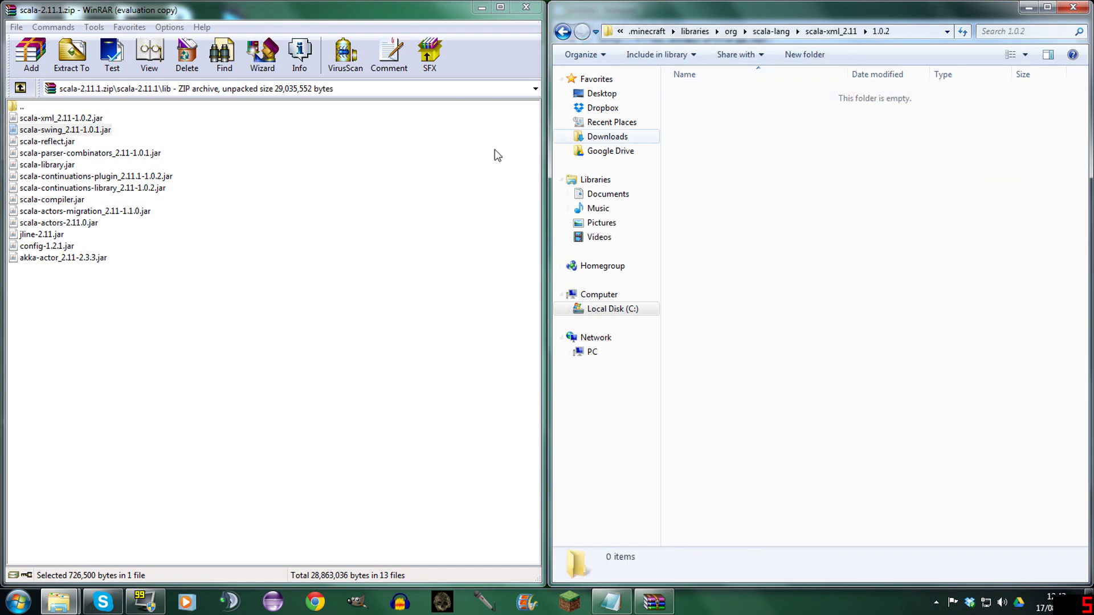
left_click_drag(40, 118, 779, 178)
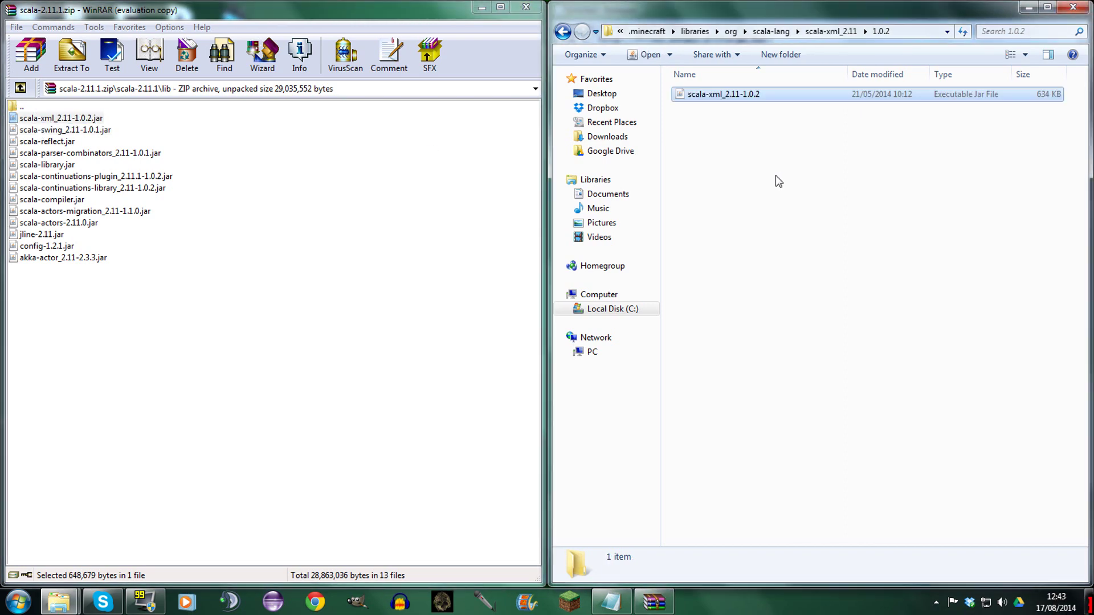
left_click(563, 33)
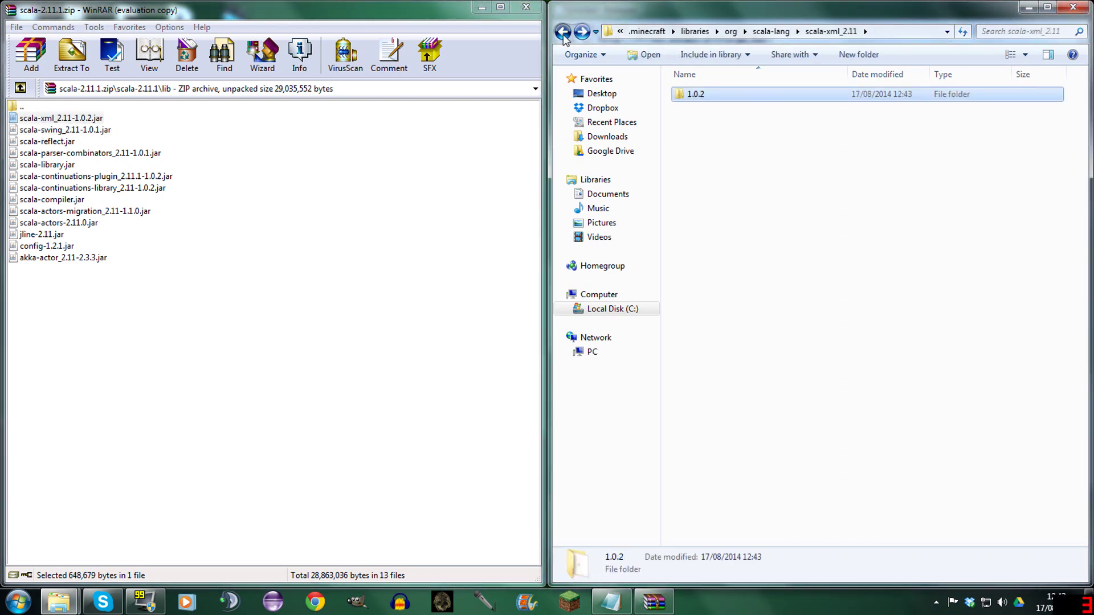
left_click(563, 33)
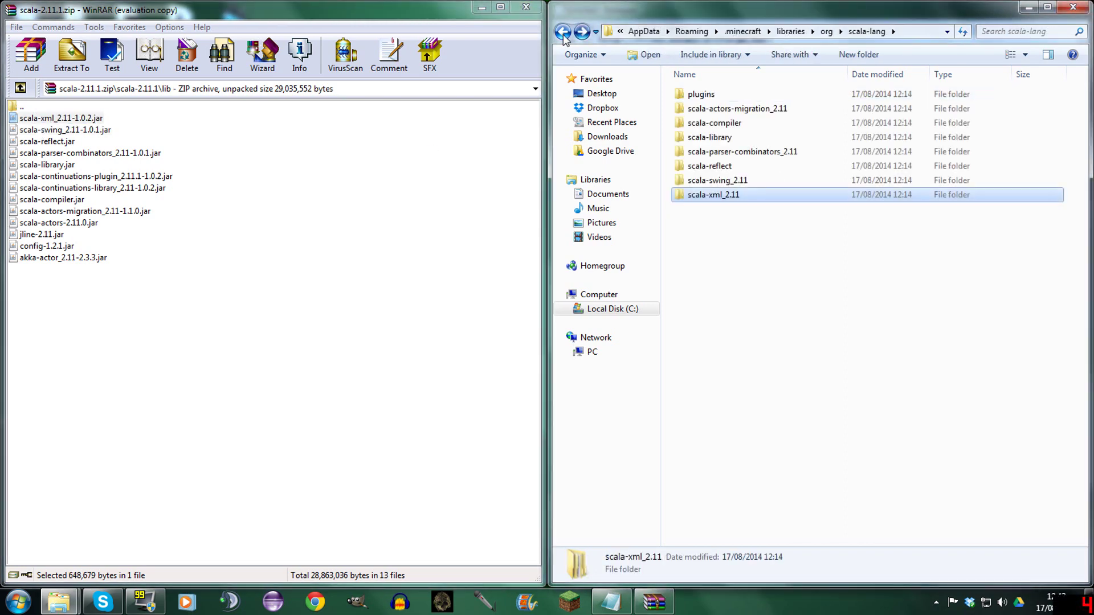
Close the scala-2.11.1 archive and rerun the Forge client install from Downloads.
left_click(525, 9)
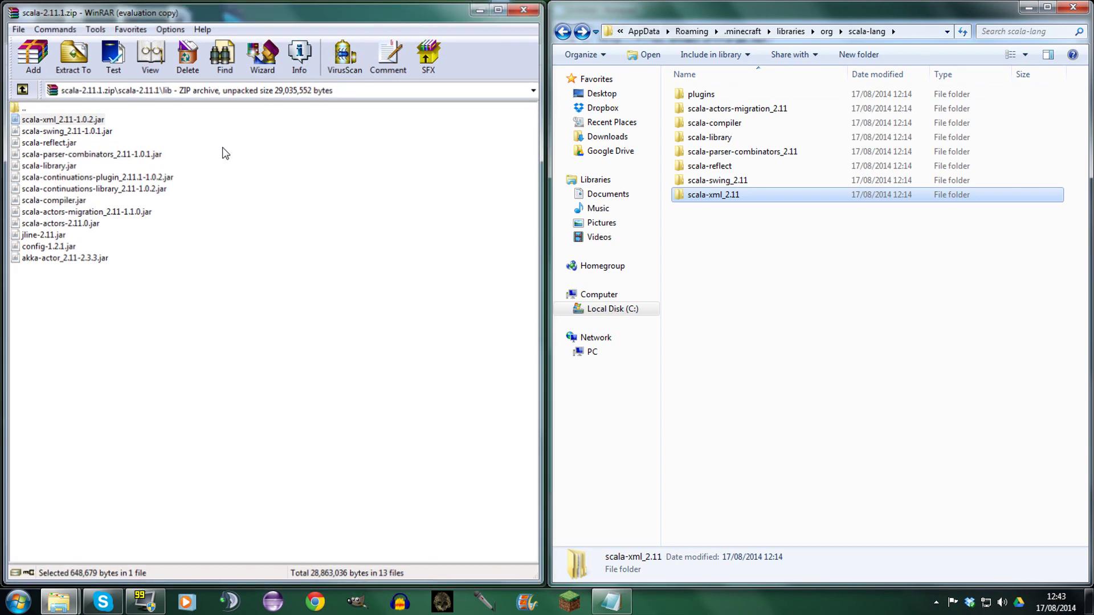
left_click(76, 136)
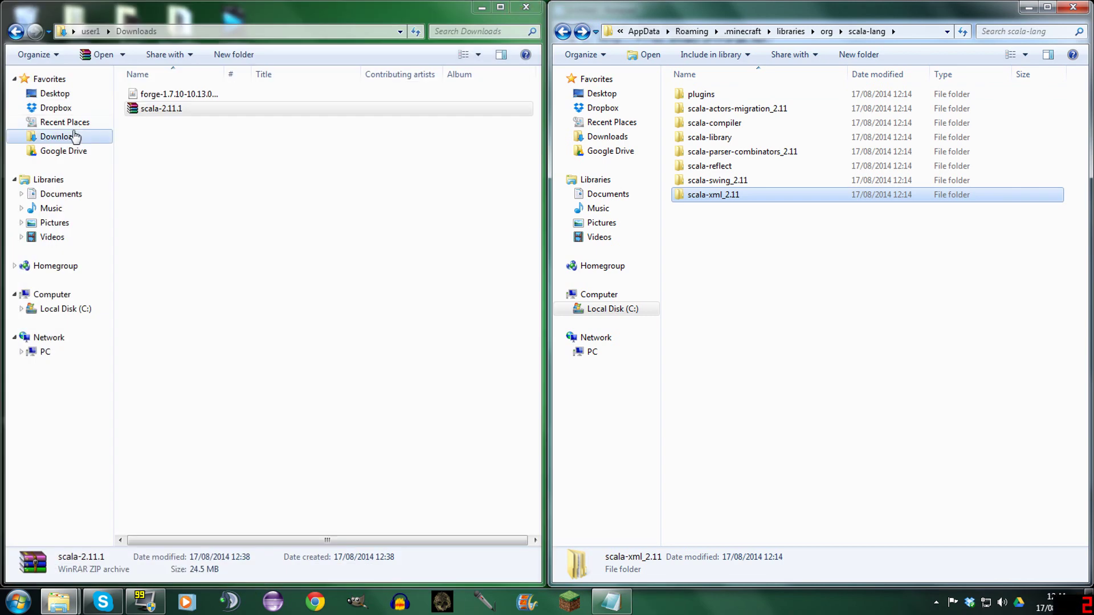
left_click(155, 98)
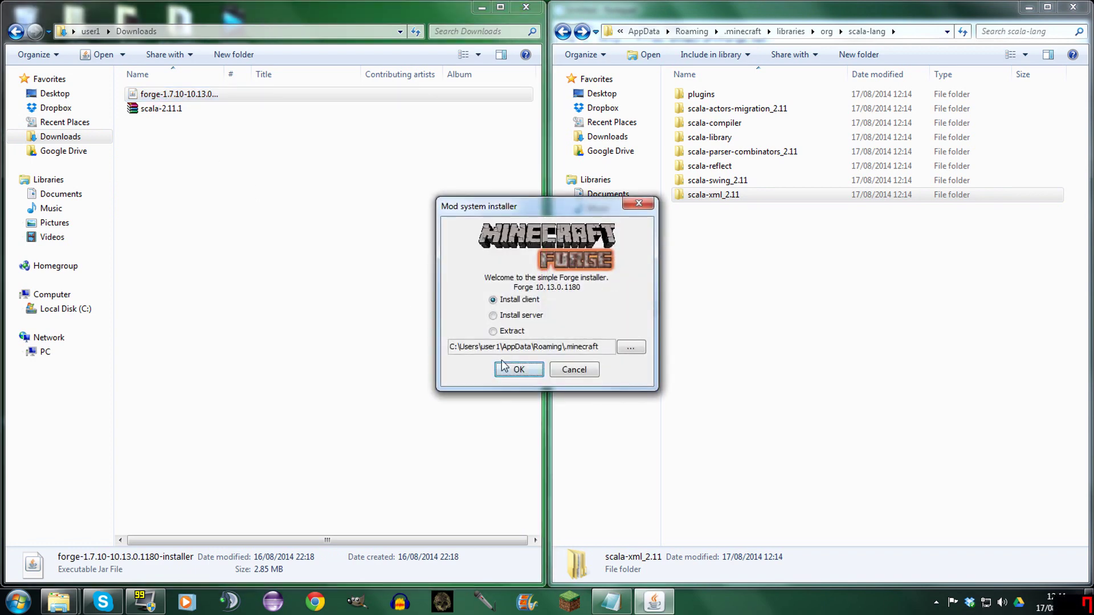
left_click(504, 365)
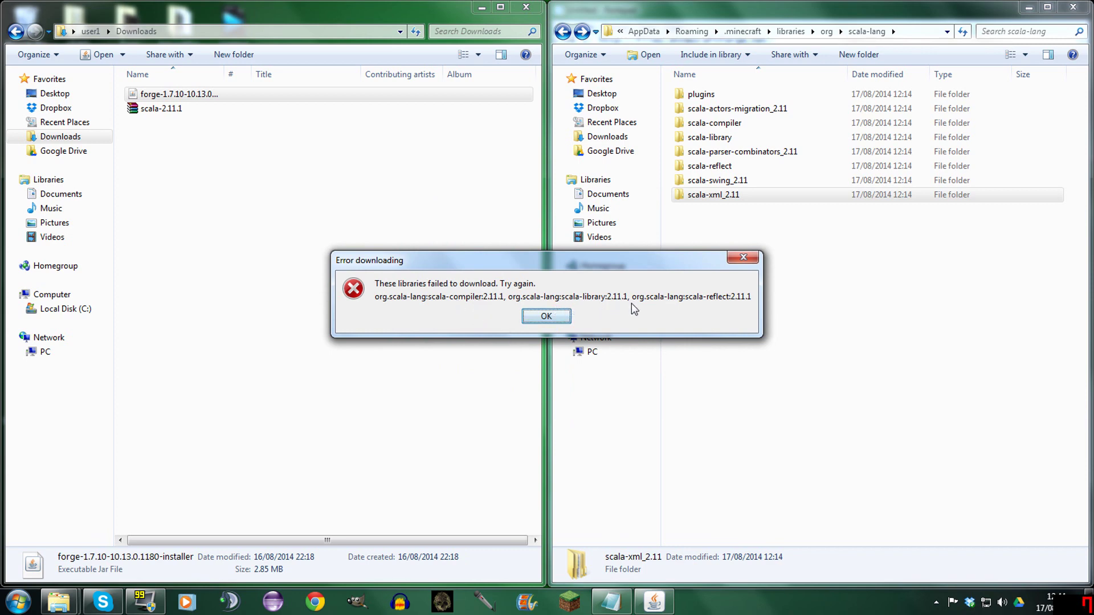
left_click_drag(702, 263, 769, 321)
left_click(726, 197)
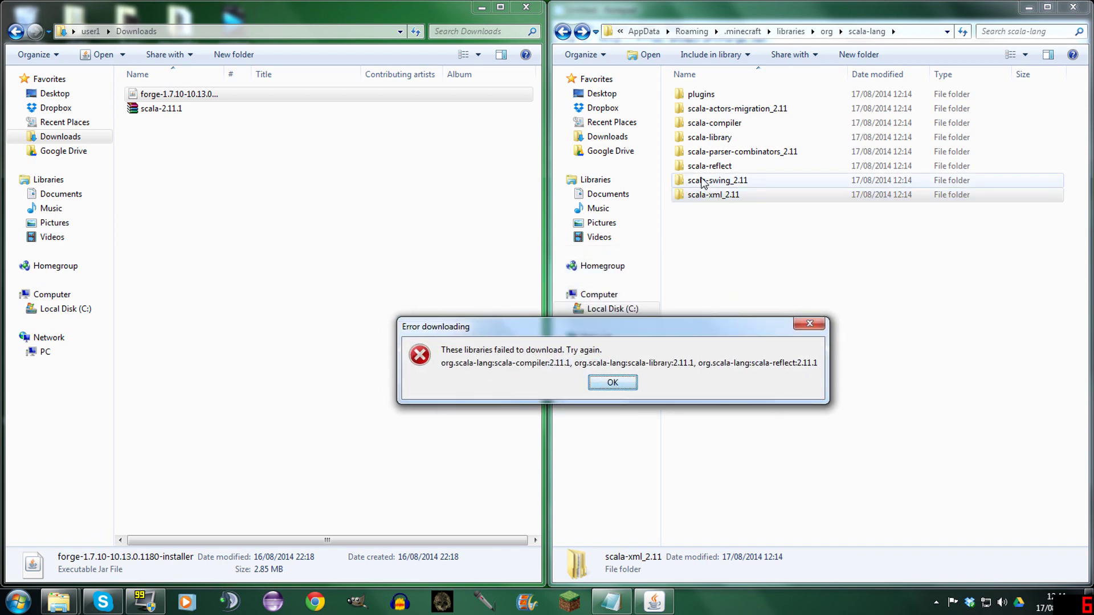
Open scala-compiler\2.11.1 and start renaming the scala-compiler jar.
double_click(718, 122)
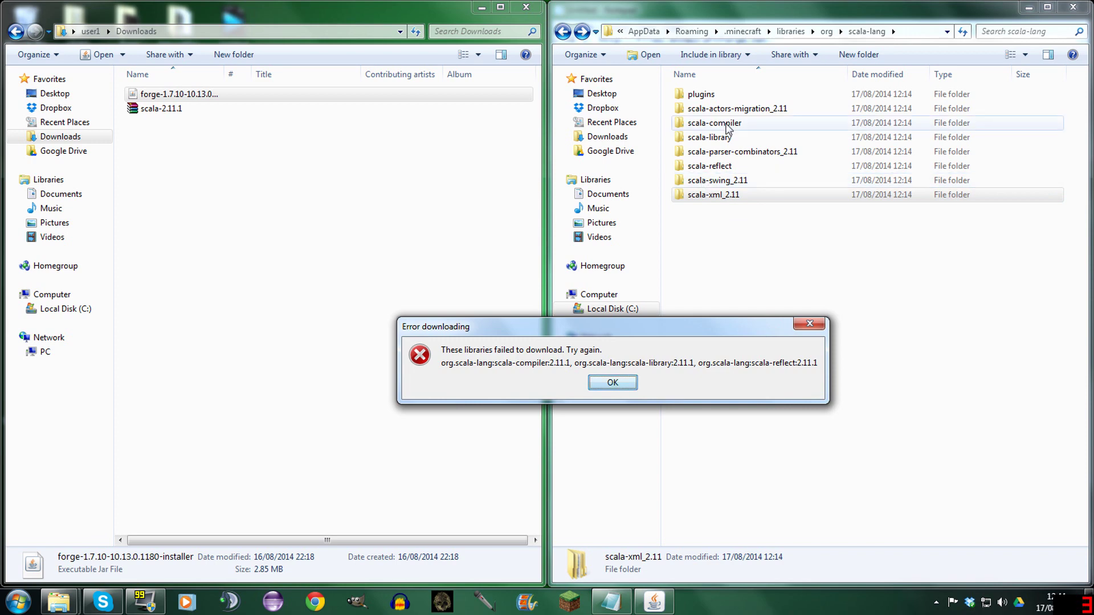
double_click(730, 94)
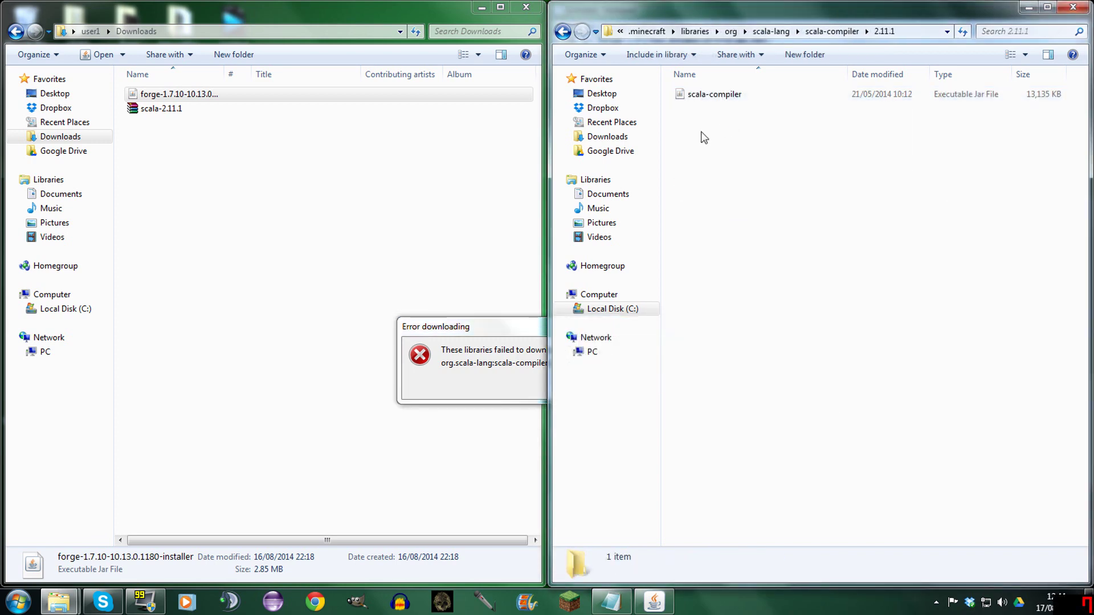
left_click(490, 329)
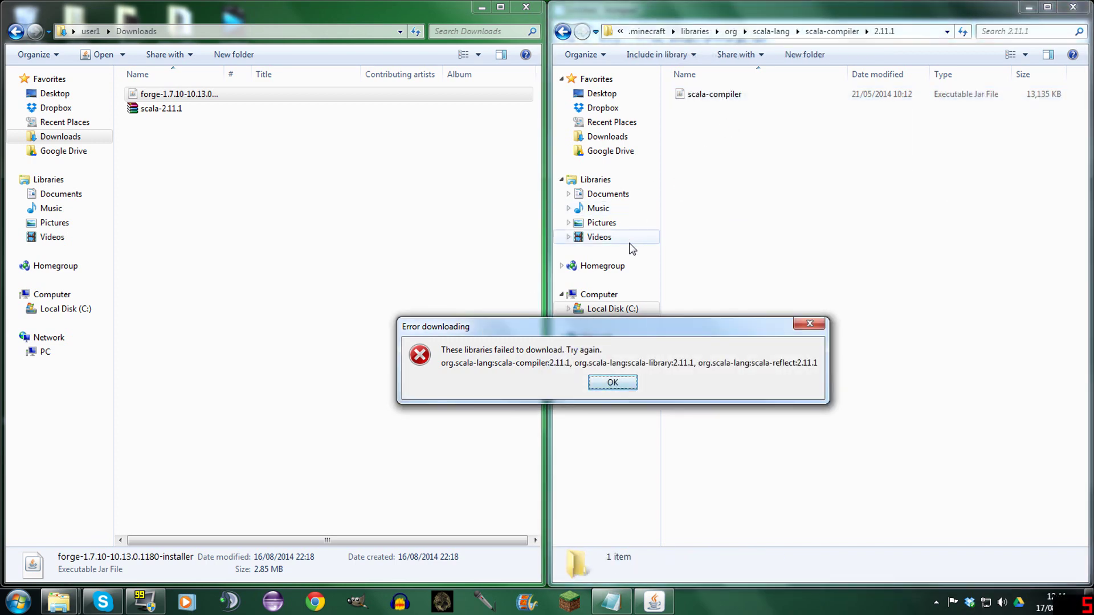
left_click(716, 99)
right_click(717, 98)
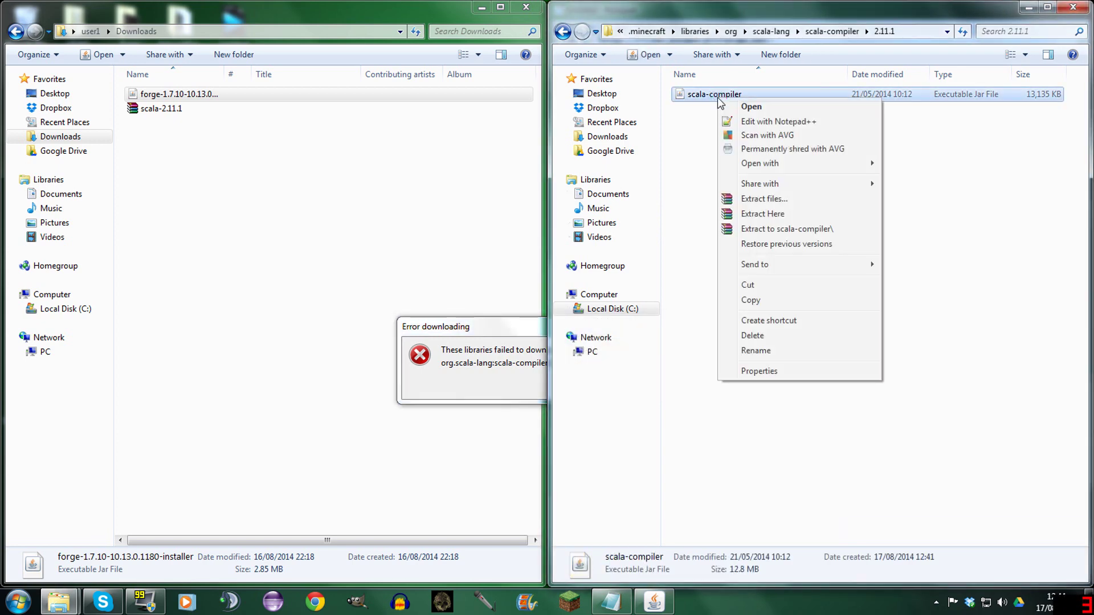
left_click(755, 351)
Move the error message out of the way, confirm the name scala-compiler-2.11.1, return to scala-lang.
left_click_drag(478, 326, 472, 175)
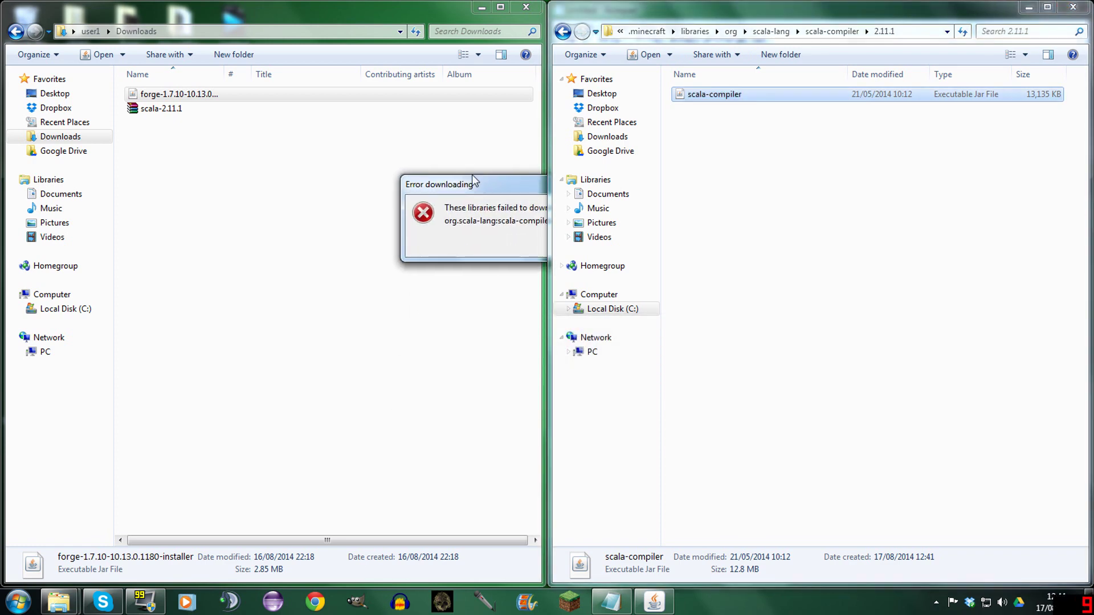
left_click(436, 125)
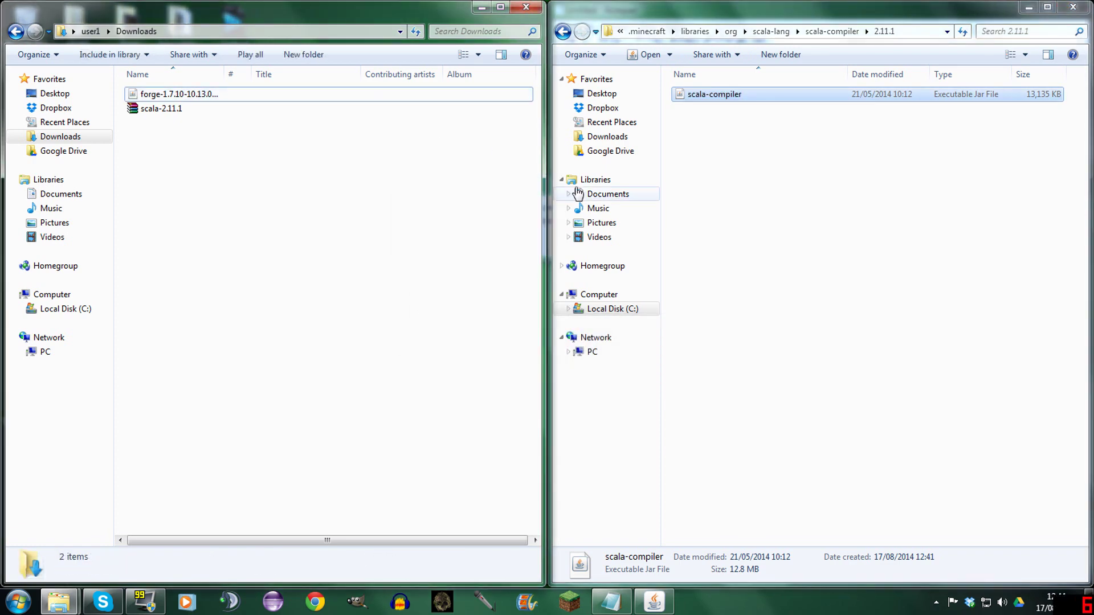
left_click(481, 7)
left_click(502, 191)
left_click_drag(399, 178, 139, 107)
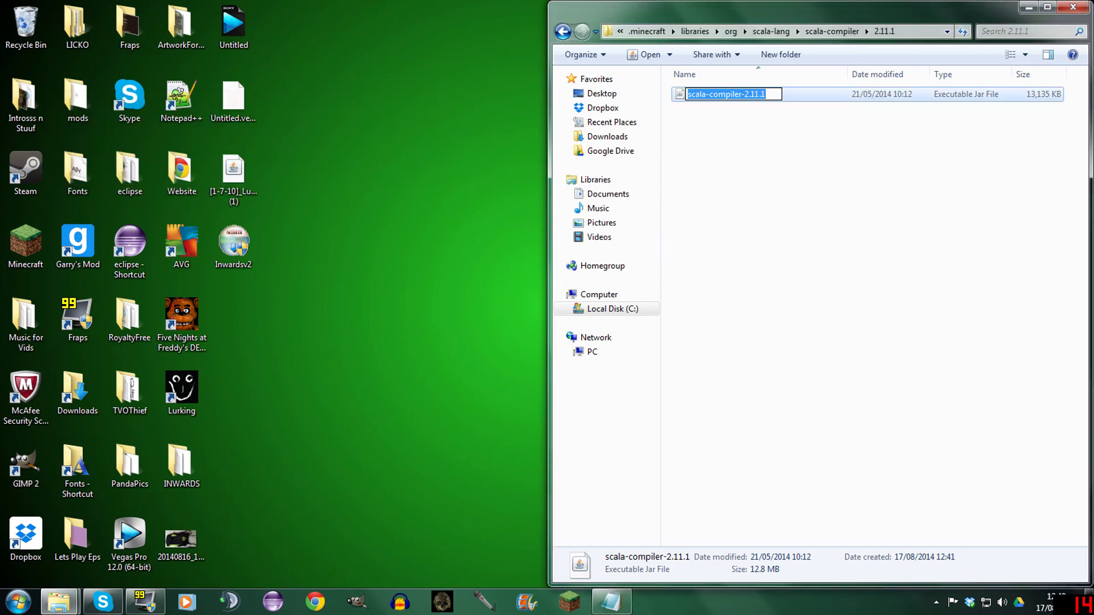
left_click(765, 94)
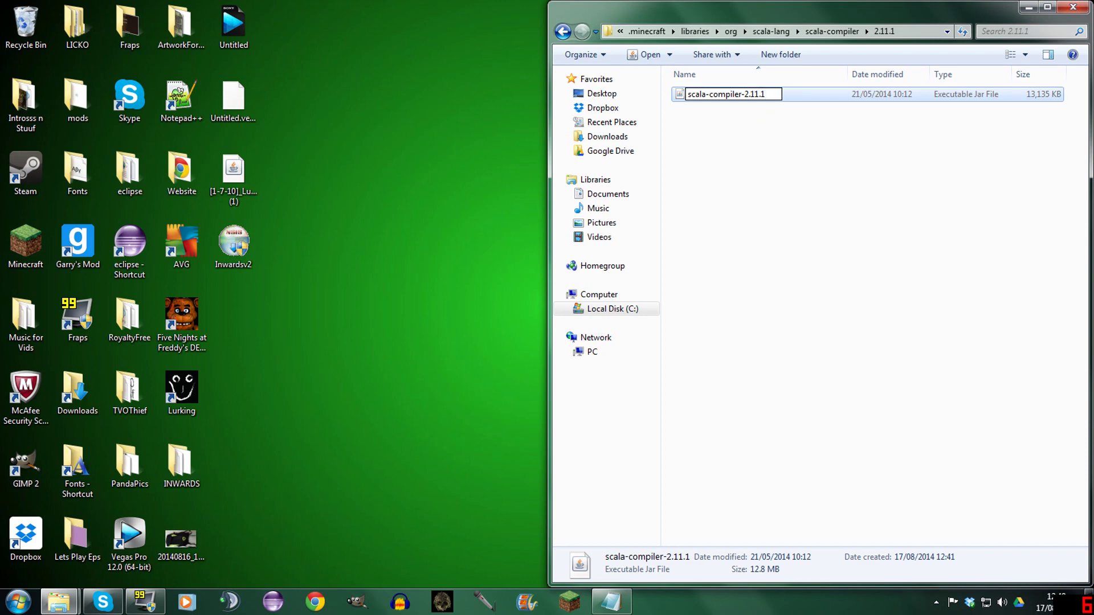
left_click_drag(765, 94, 687, 94)
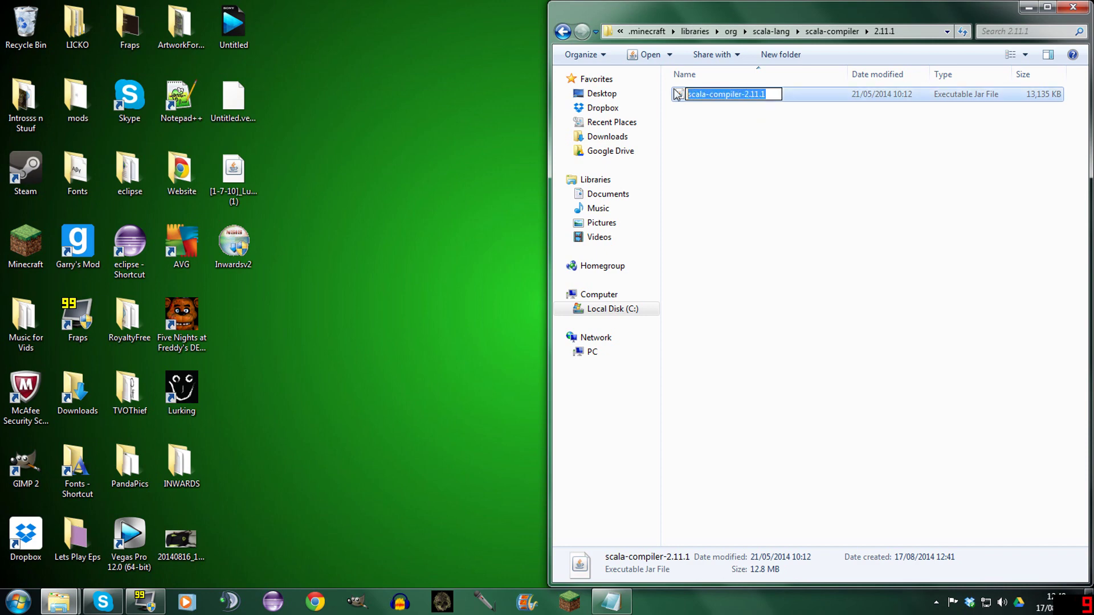
left_click(757, 117)
left_click(563, 33)
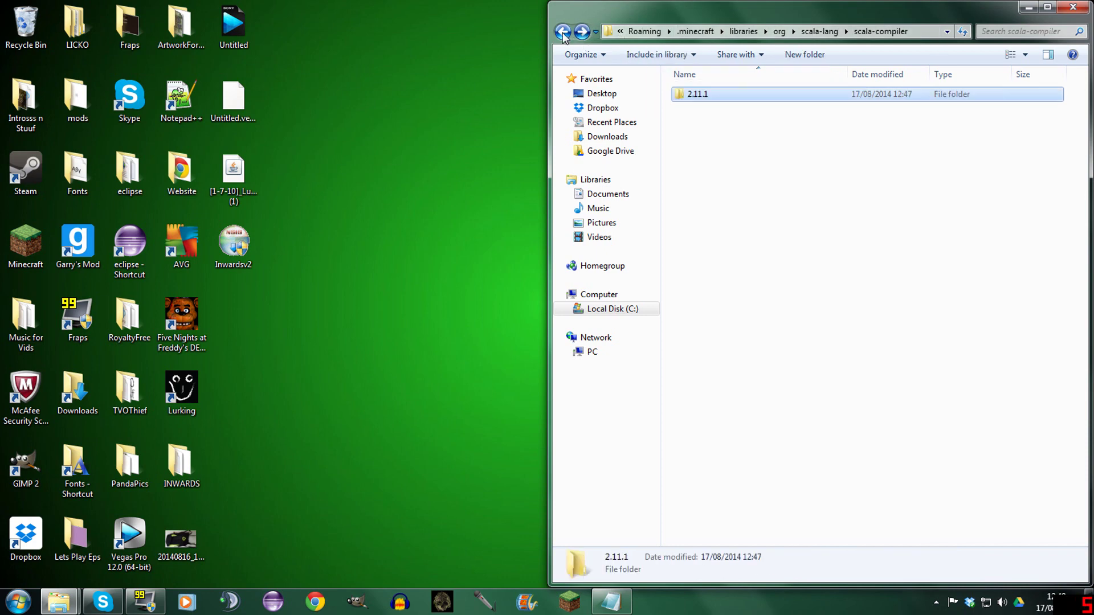
left_click(564, 33)
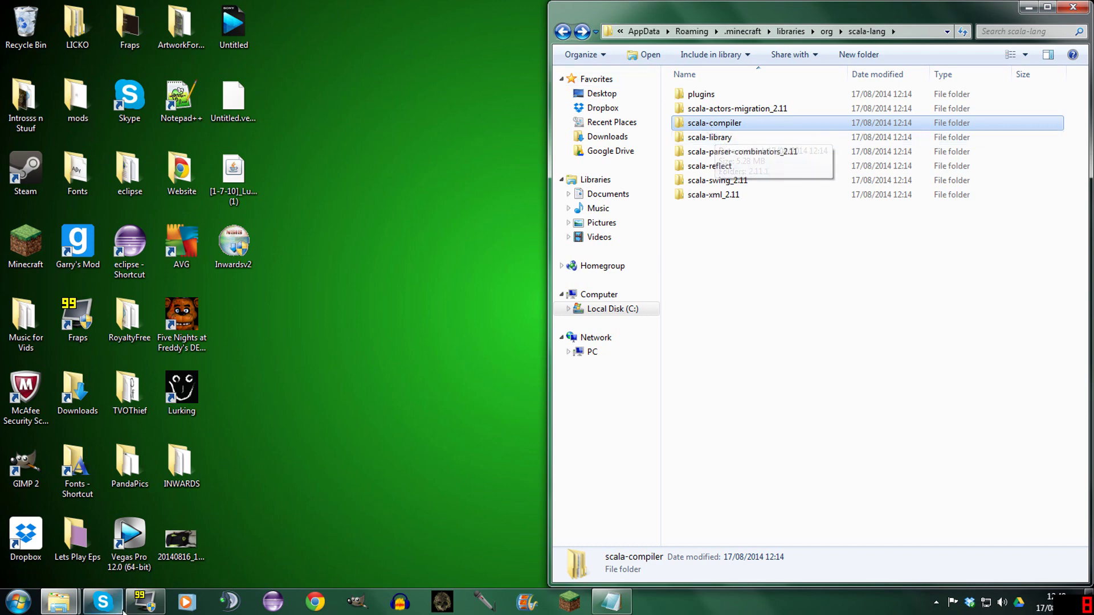
Highlight the scala-library:2.11.1 line in the notes and open scala-library\2.11.1.
left_click(613, 603)
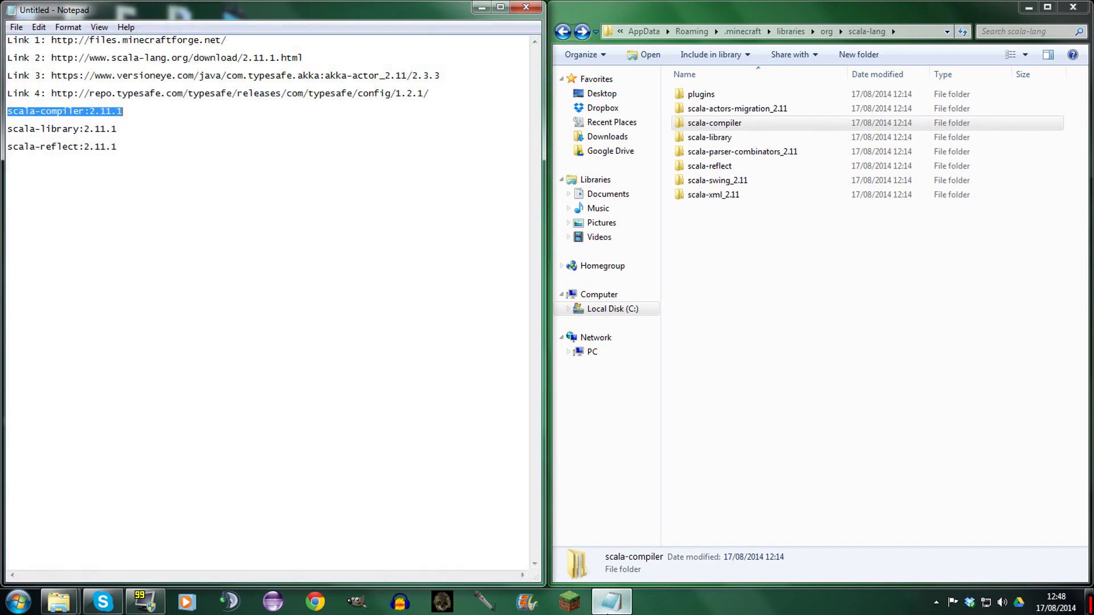
left_click_drag(123, 130, 13, 129)
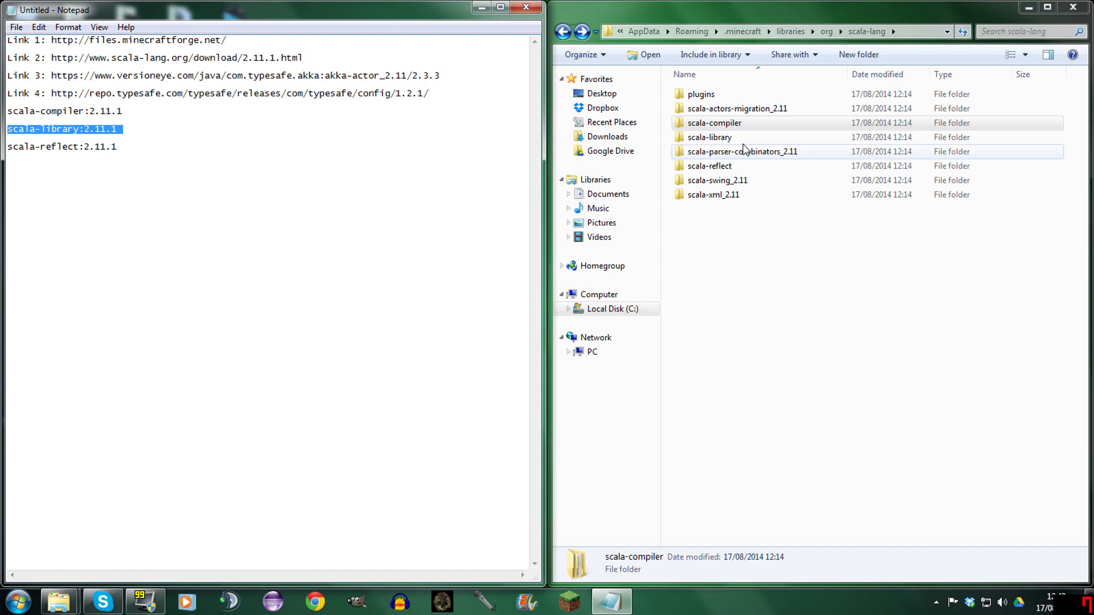
double_click(734, 138)
double_click(720, 97)
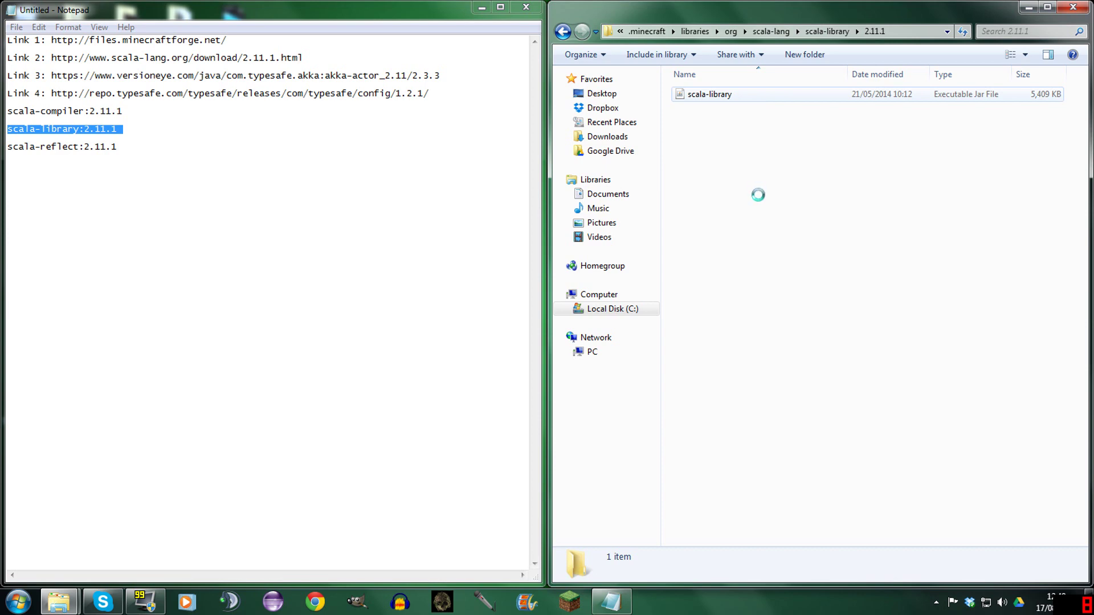
Rename the scala-library jar to scala-library-2.11.1 using the pasted name.
key("shift+F10")
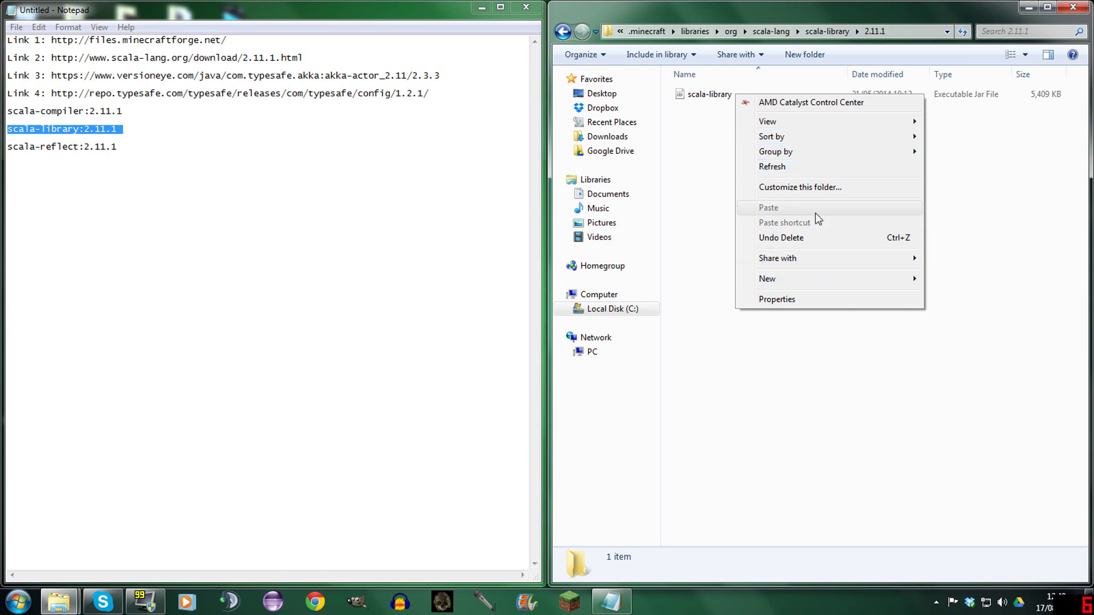
left_click(741, 70)
left_click(702, 94)
right_click(731, 96)
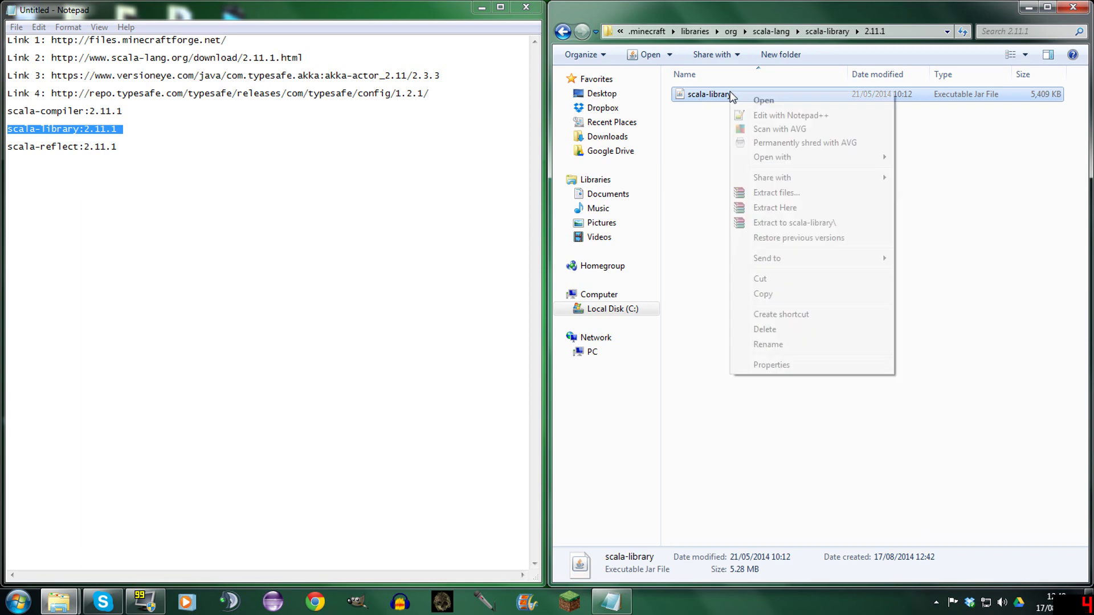
left_click(775, 348)
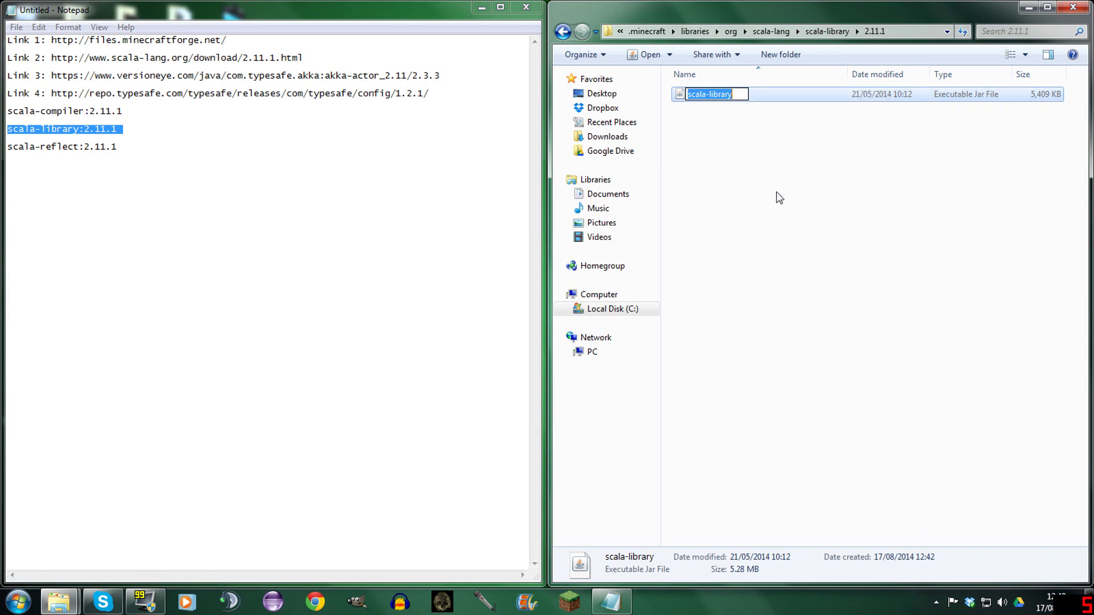
type("scala-library2.11.1")
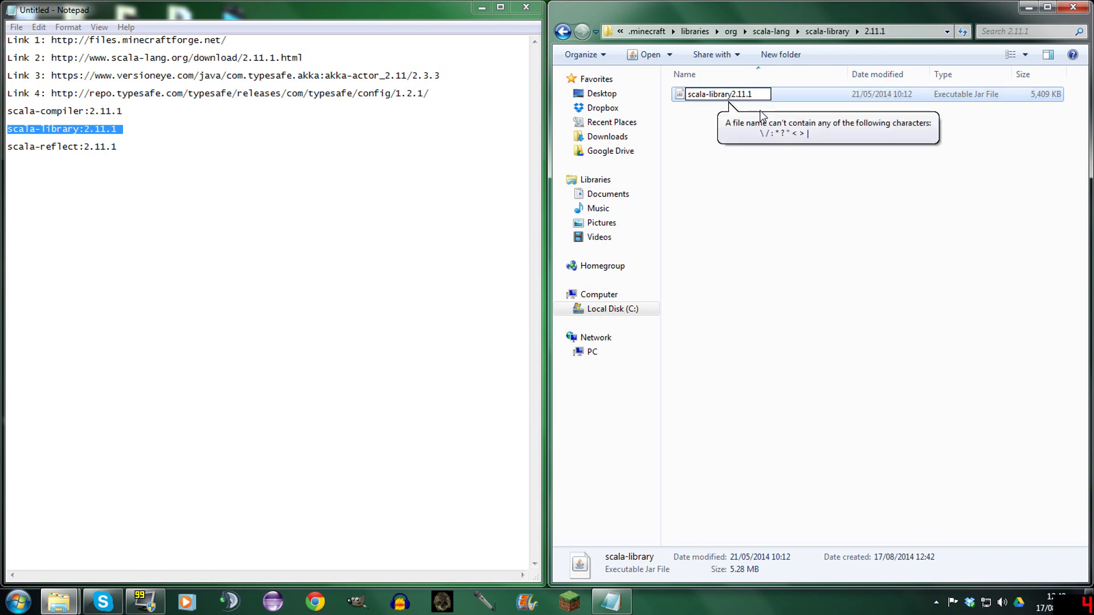
type("-")
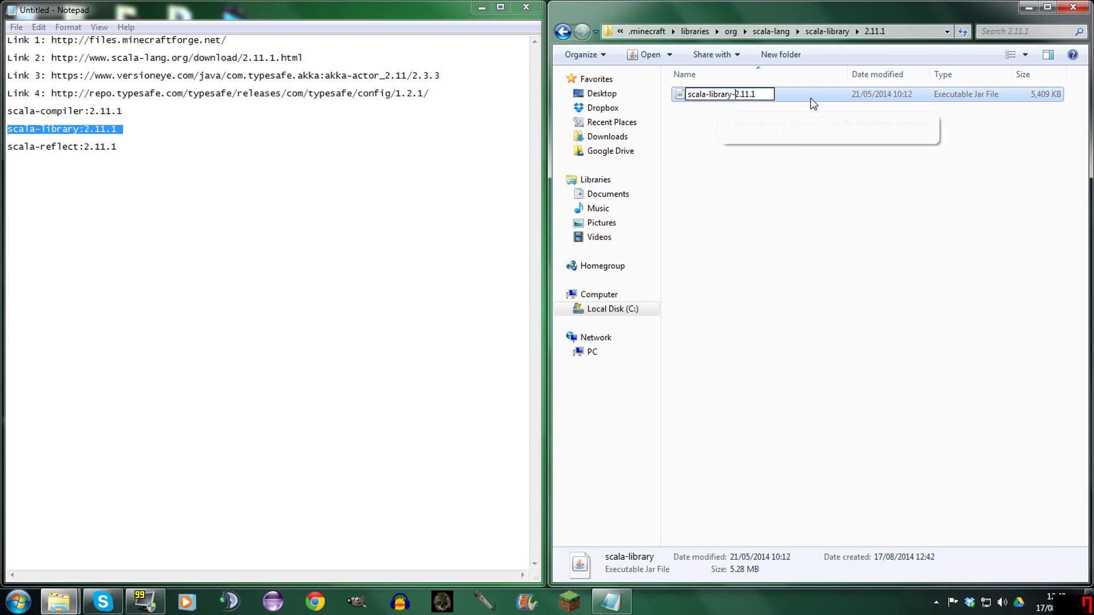
left_click(751, 153)
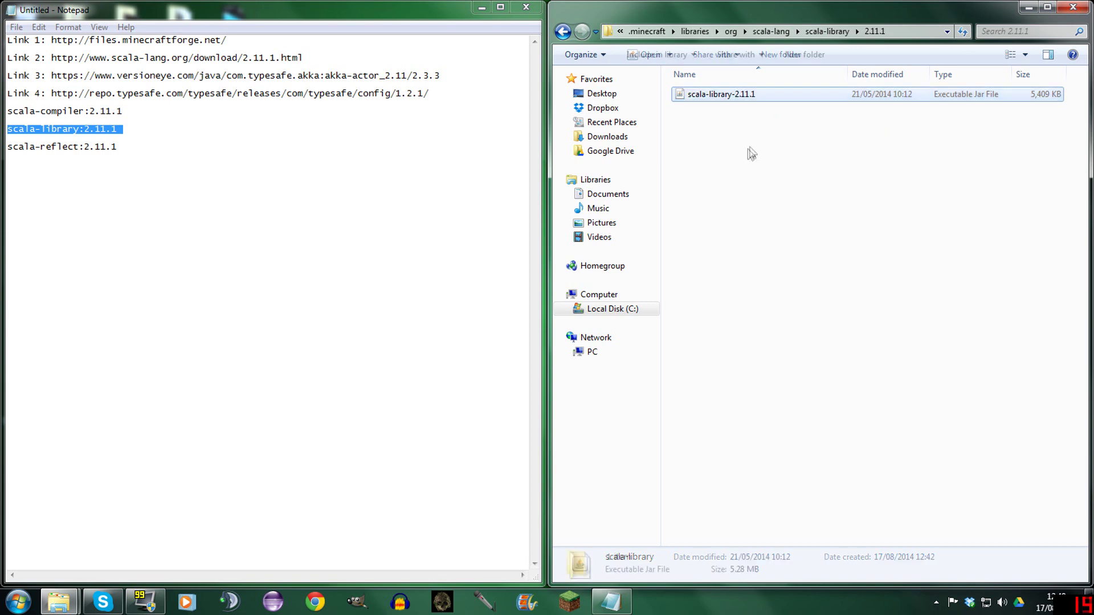
left_click(562, 31)
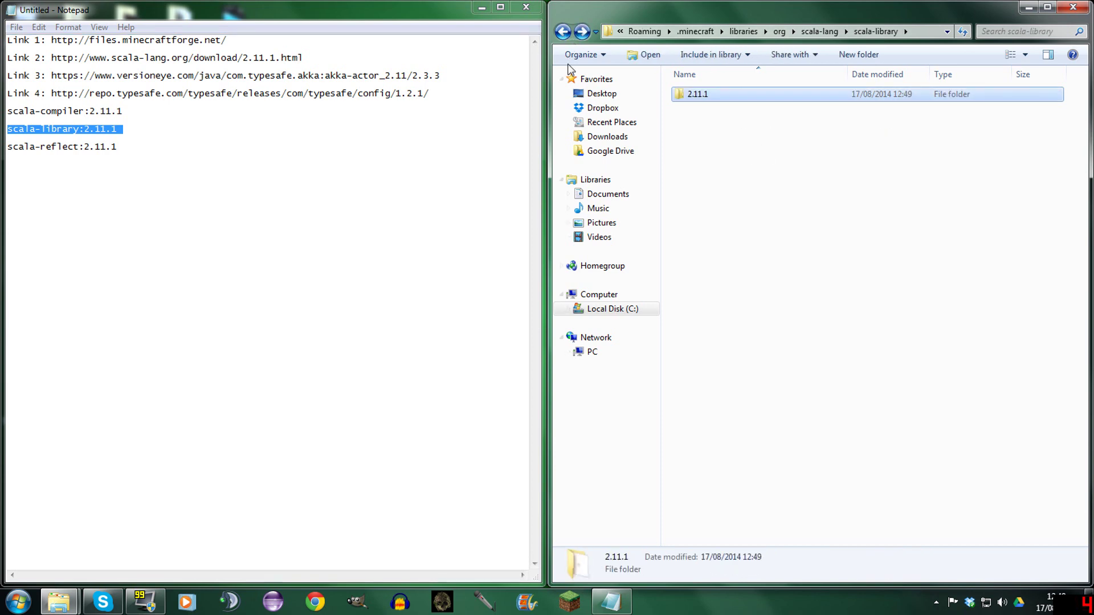
Open scala-reflect\2.11.1 and append -2.11.1 to its jar name, making scala-reflect-2.11.1.
left_click(563, 32)
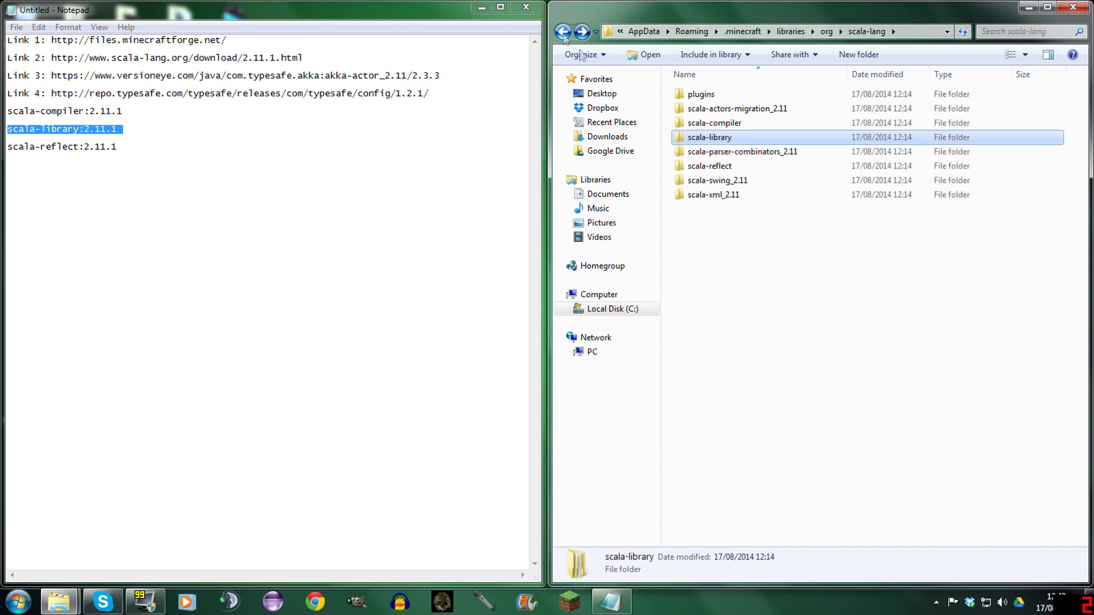
double_click(720, 170)
double_click(710, 95)
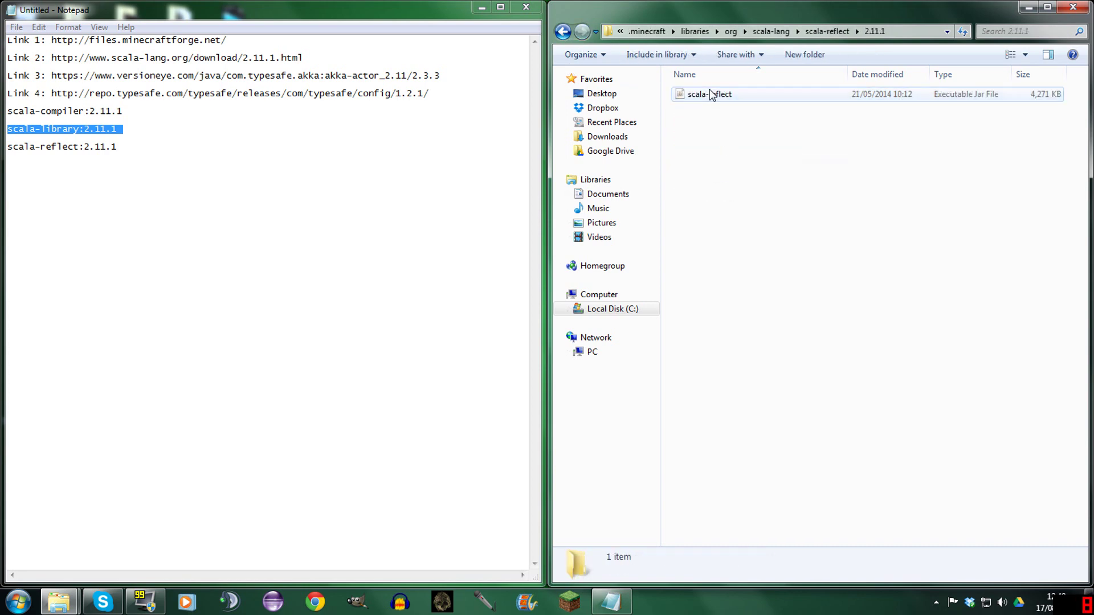
right_click(718, 97)
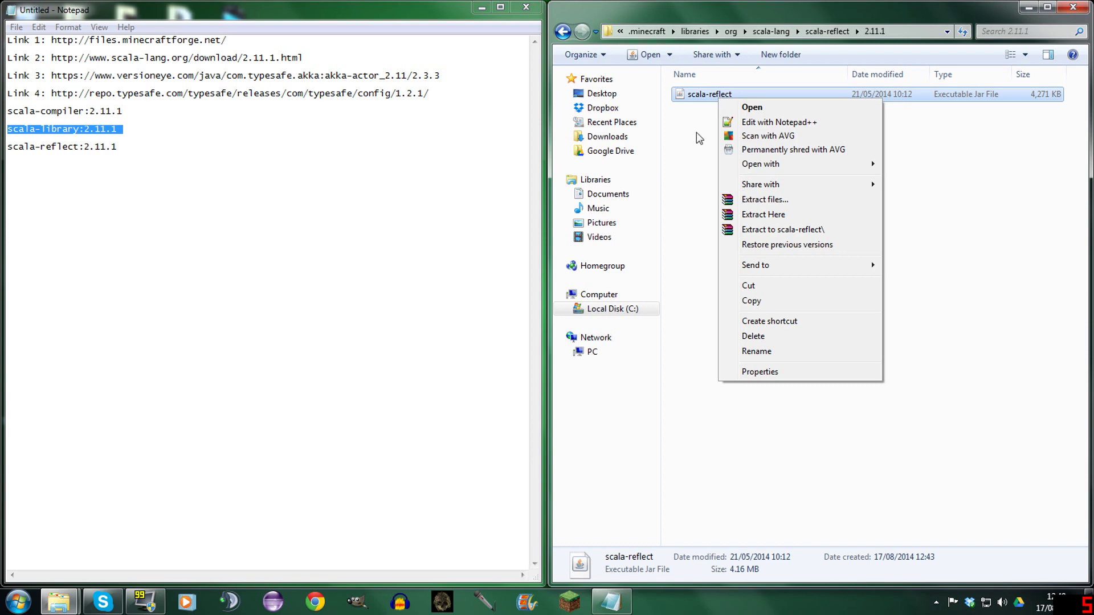
left_click(751, 351)
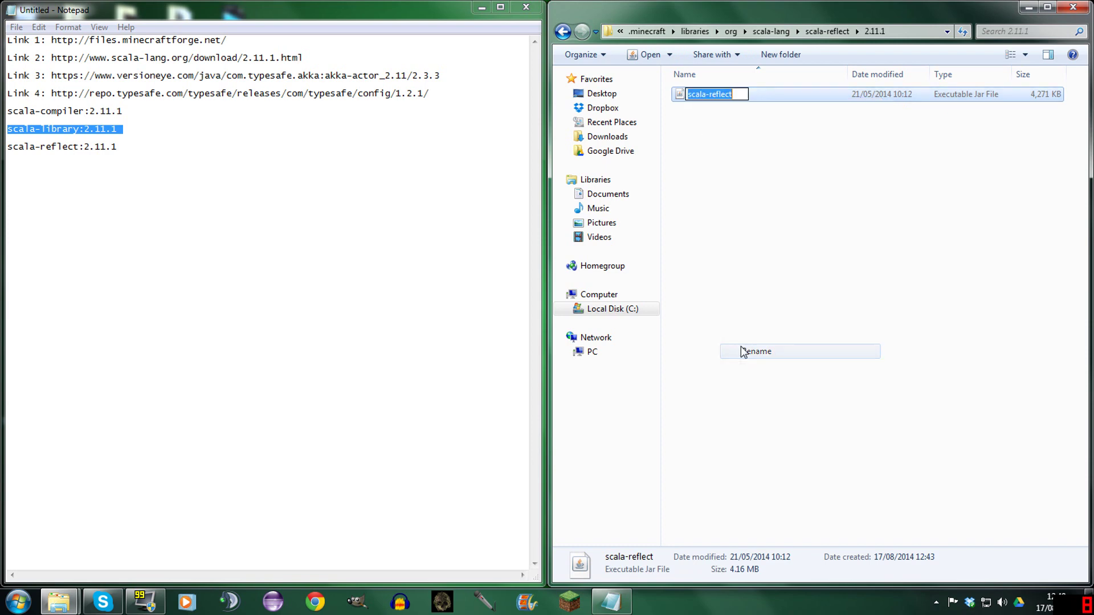
left_click(732, 94)
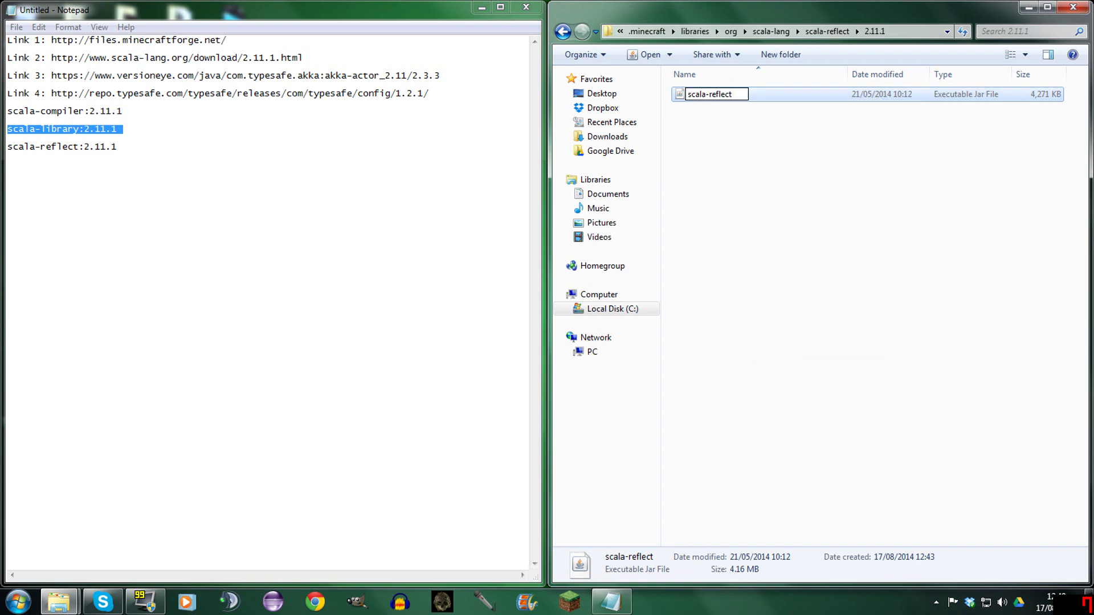
type("-2.11.1")
key("Return")
left_click(802, 181)
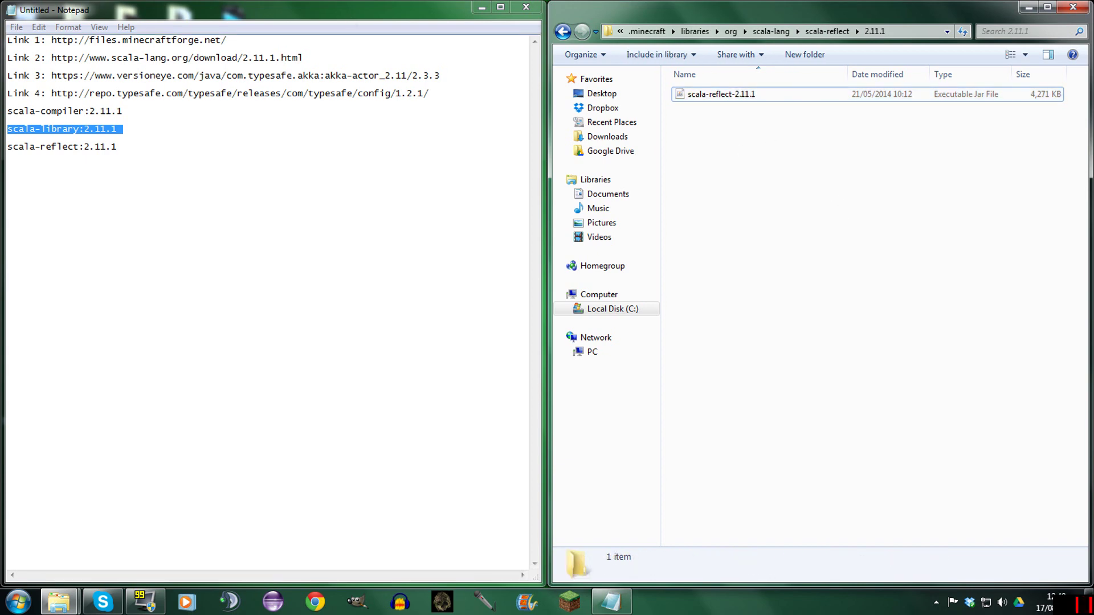
key("alt+Tab")
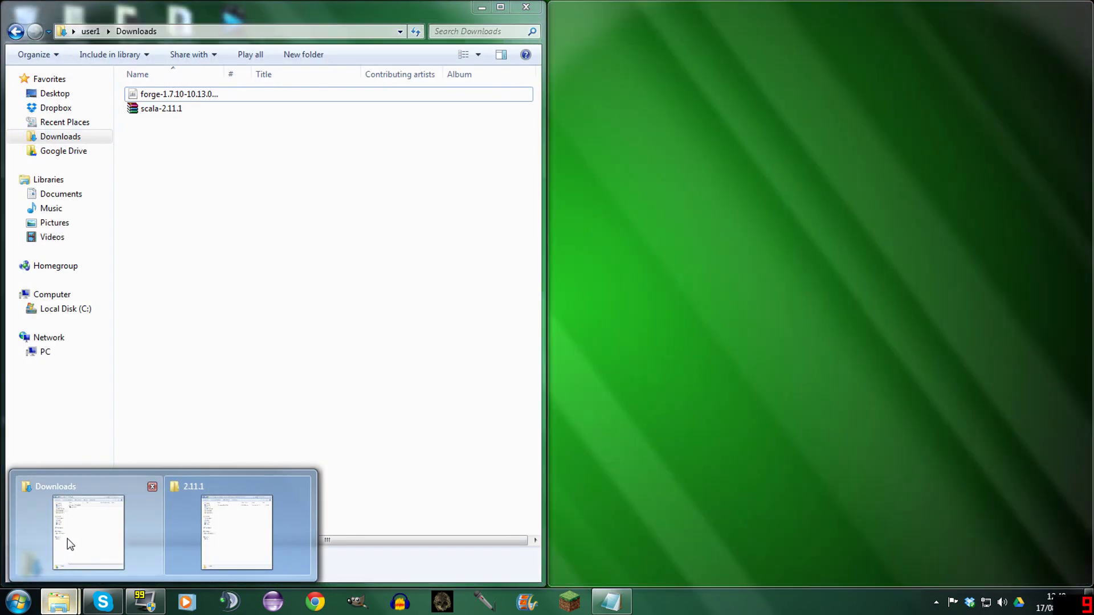
Rerun the Forge installer for the 10.13.0.1180 client and dismiss the completion message.
left_click(67, 540)
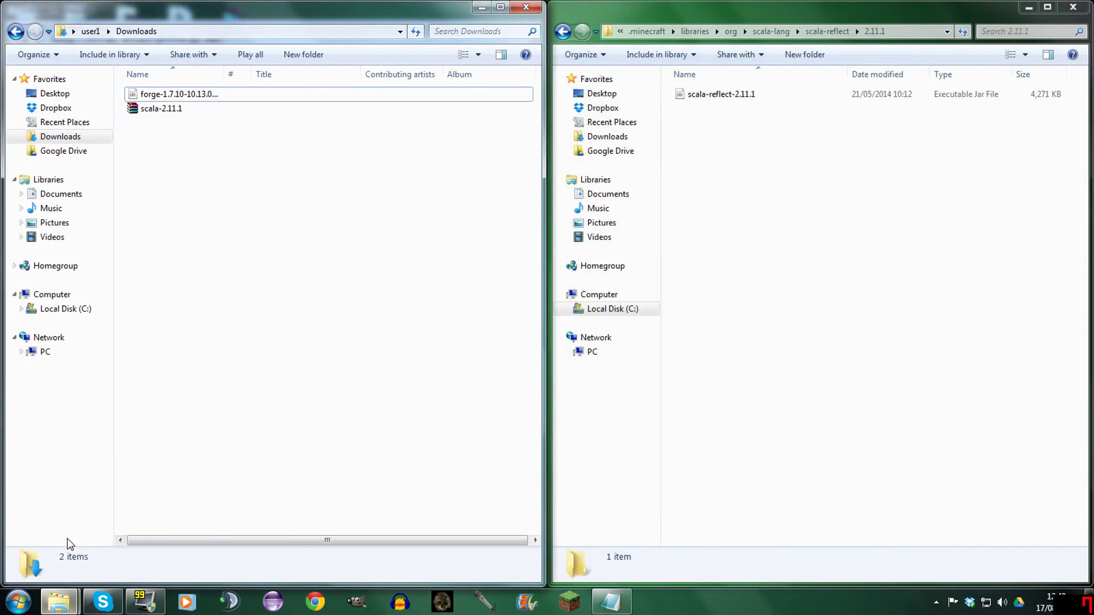
left_click(204, 95)
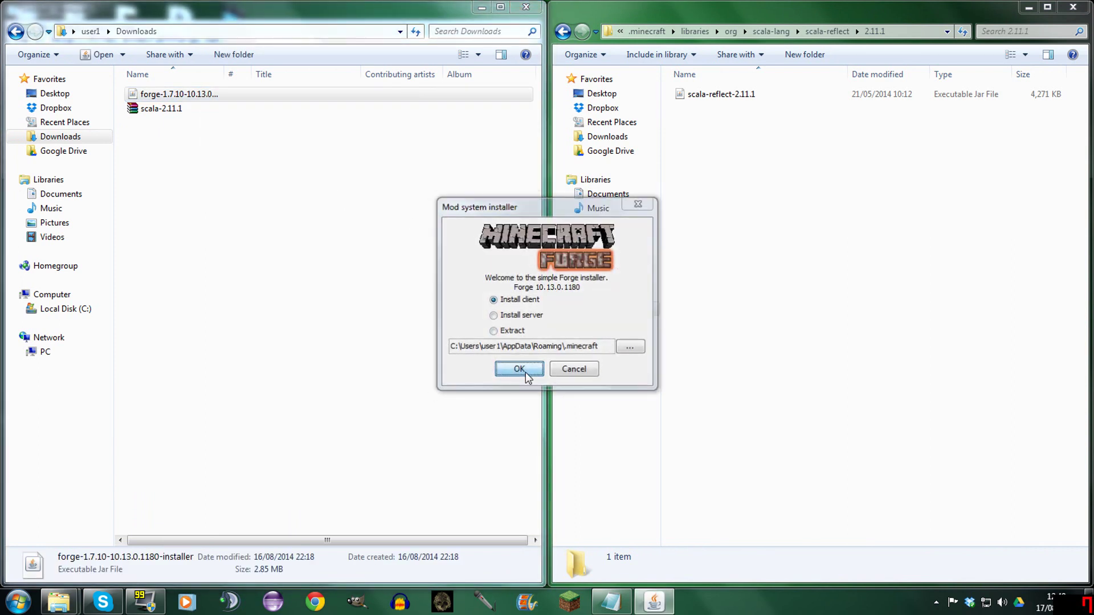
left_click(519, 370)
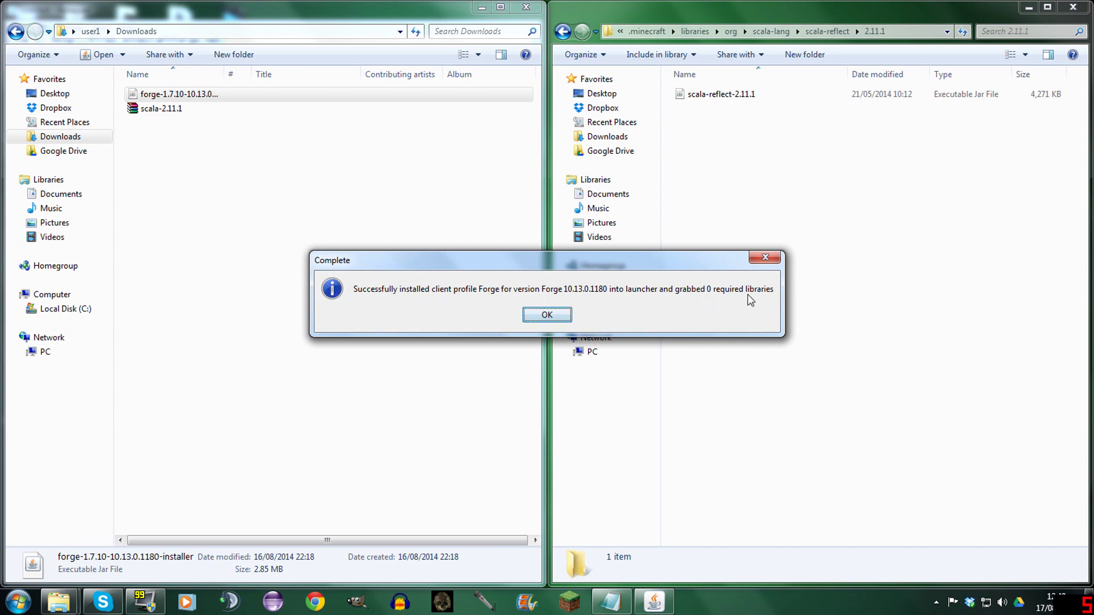
left_click(548, 314)
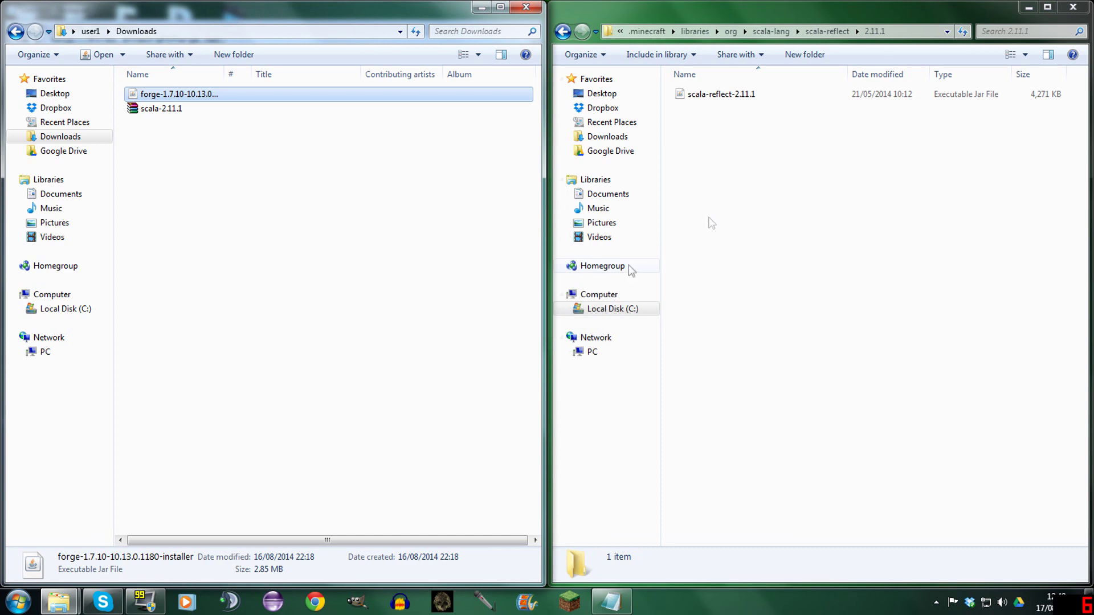